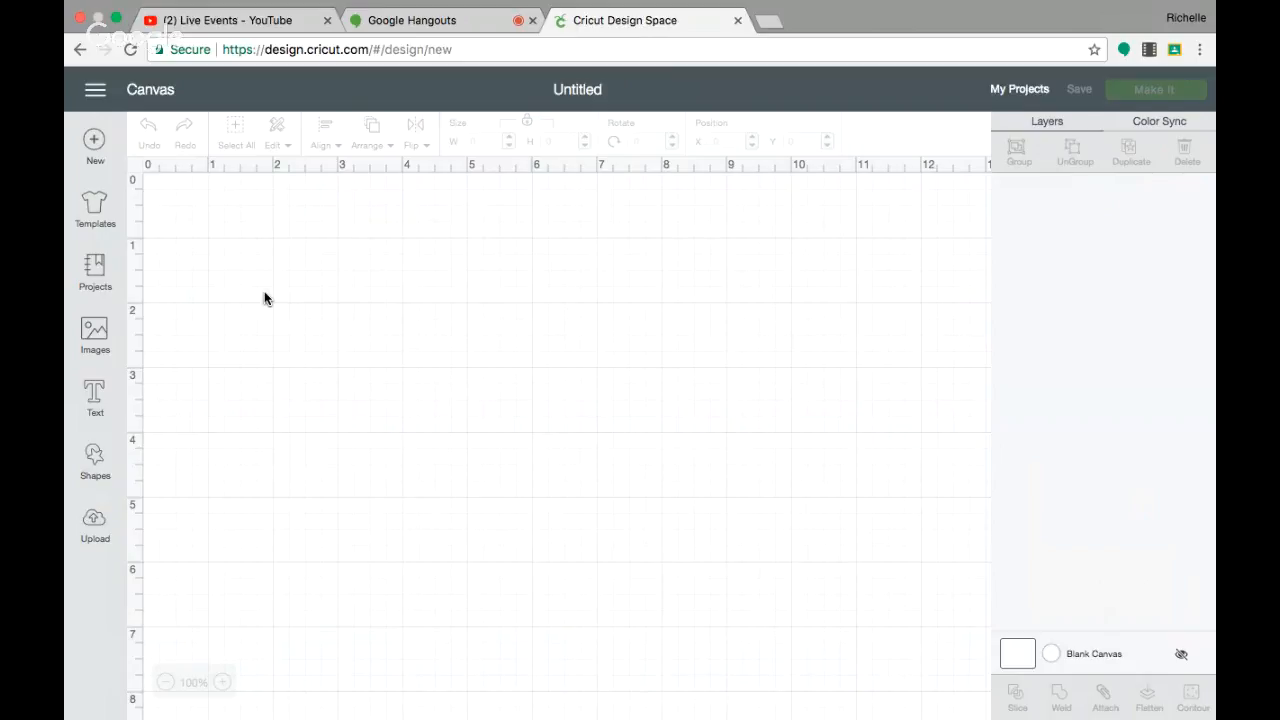
# Step: Add a text object reading "Life's A Beach" to the canvas
pyautogui.click(97, 404)
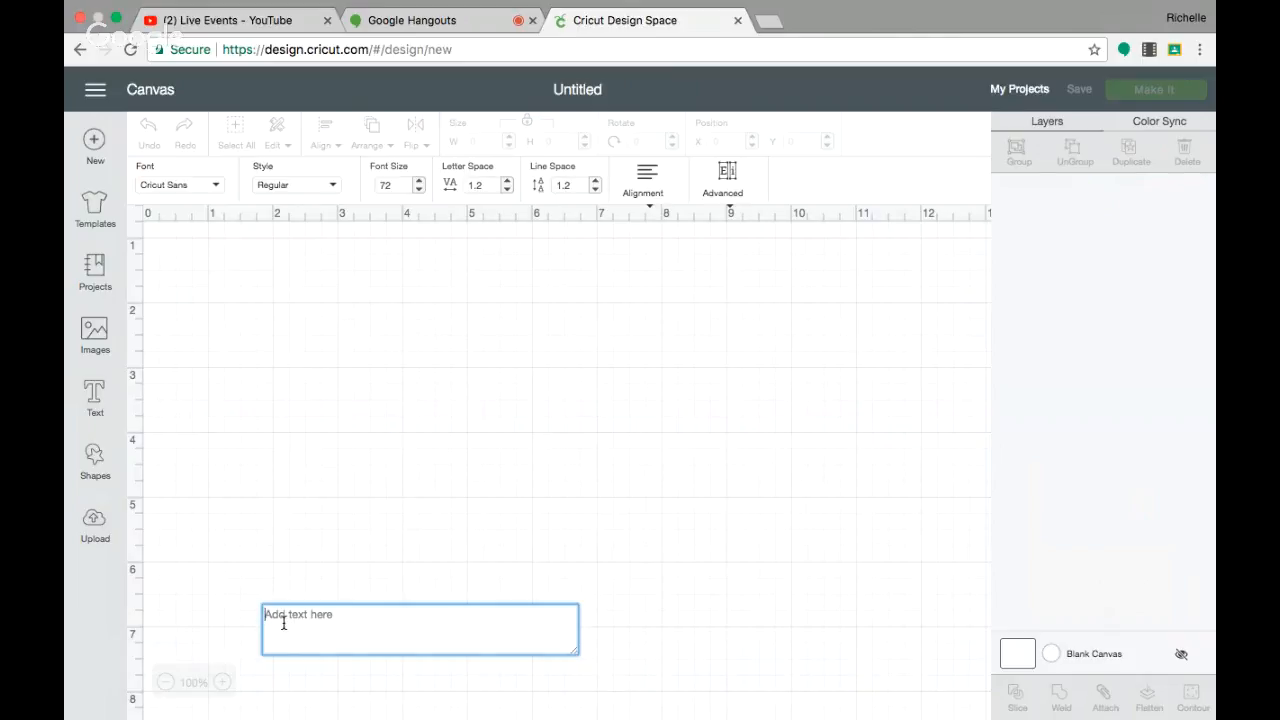
pyautogui.write('Life')
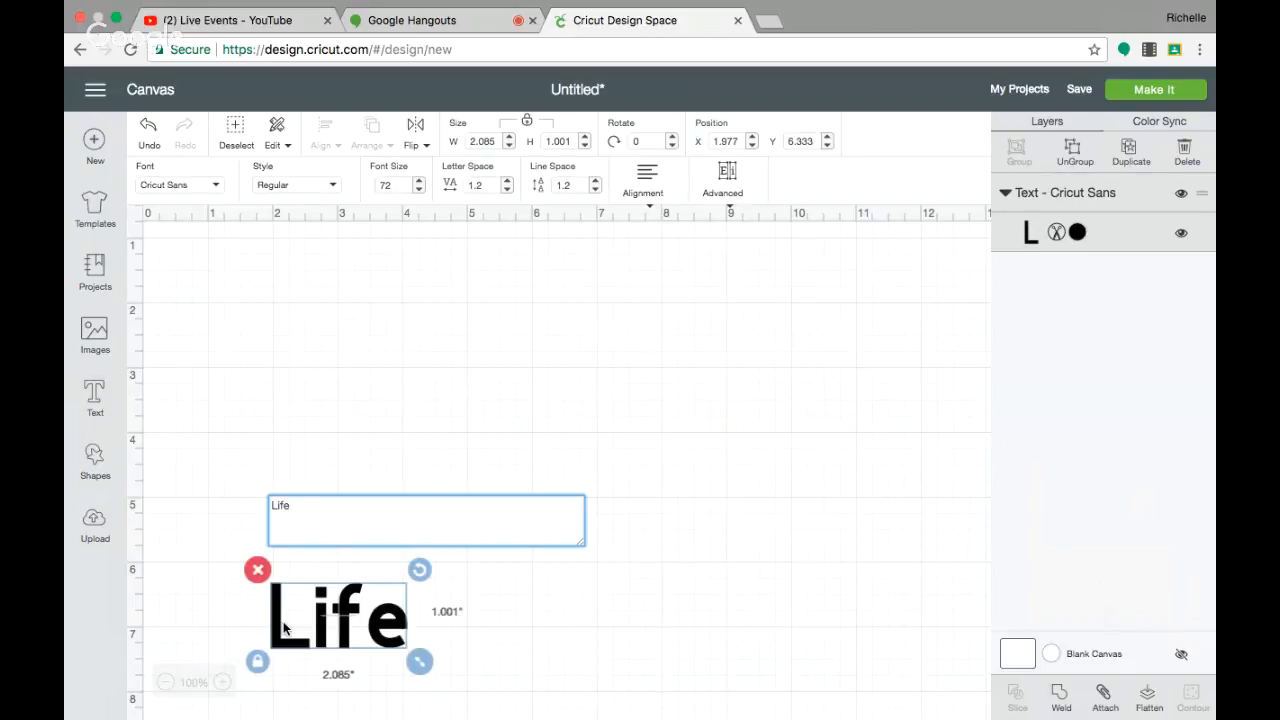
pyautogui.write("'s")
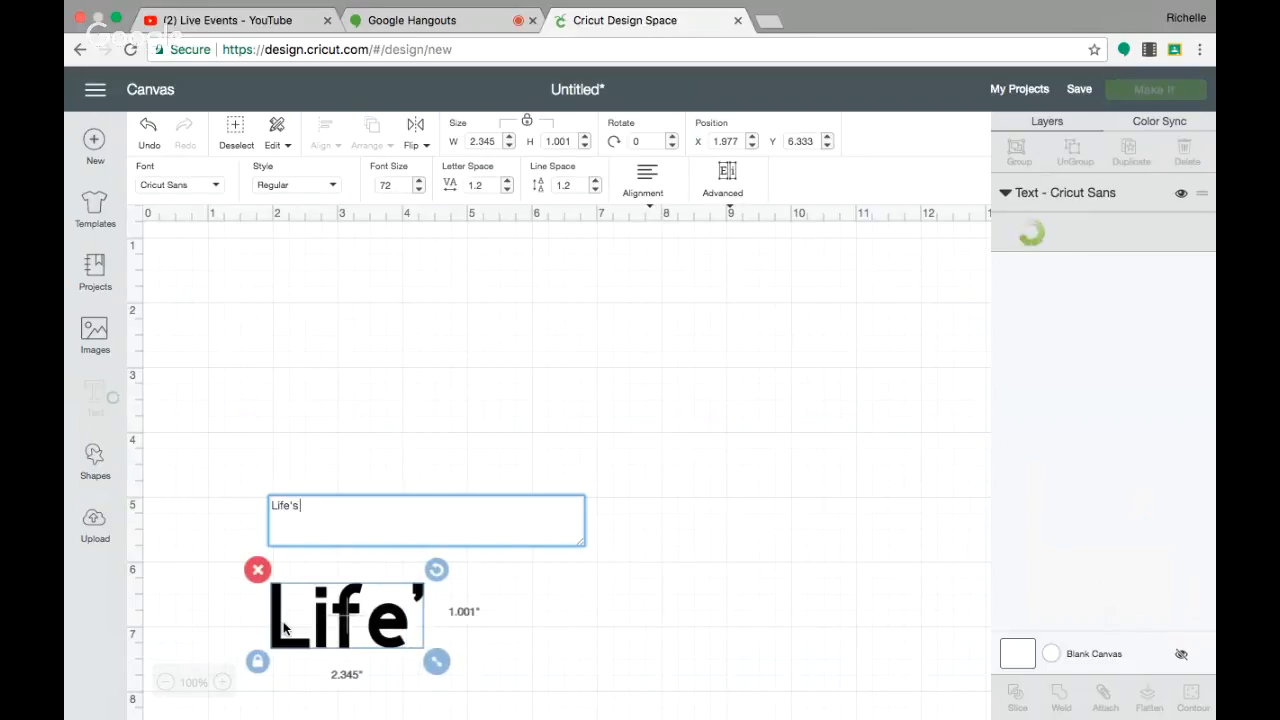
pyautogui.write(' A Beach')
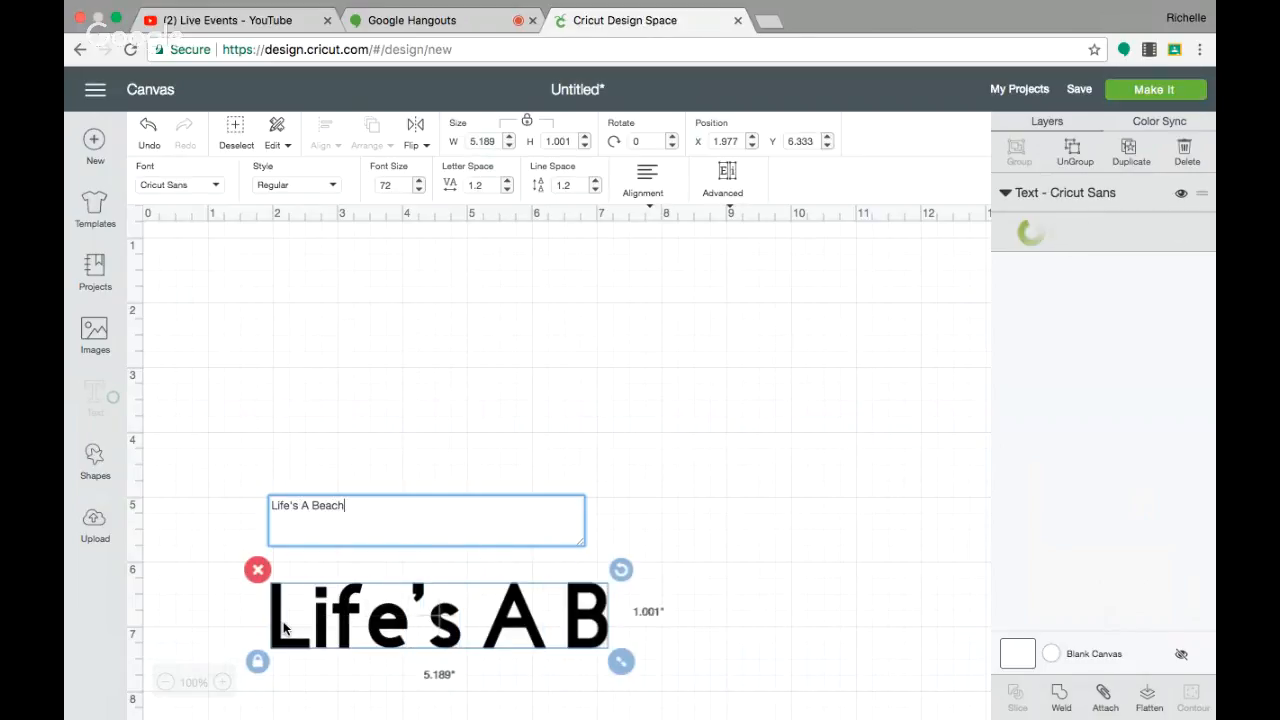
# Step: Move the text to the upper canvas near X 1.1, Y 1.6 and enlarge it to about 10.68" wide
pyautogui.moveTo(335, 637); pyautogui.dragTo(333, 327)
pyautogui.moveTo(792, 352); pyautogui.dragTo(972, 432)
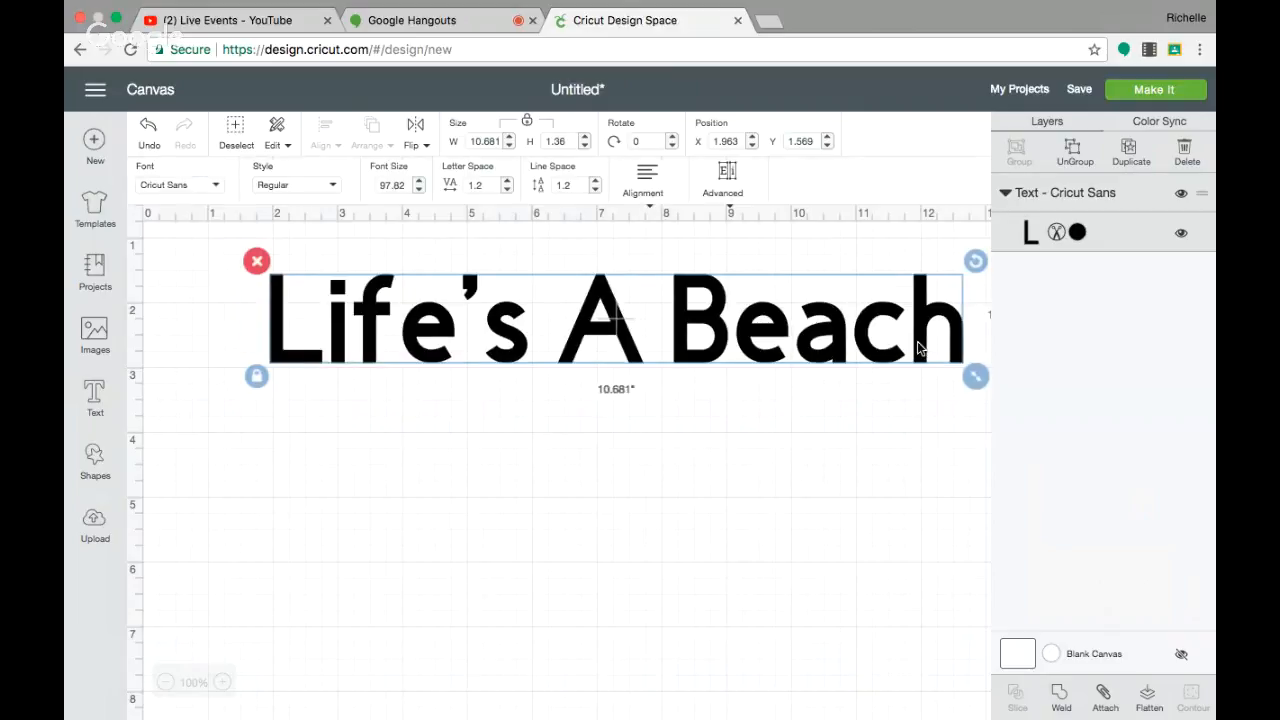
pyautogui.moveTo(918, 347); pyautogui.dragTo(863, 345)
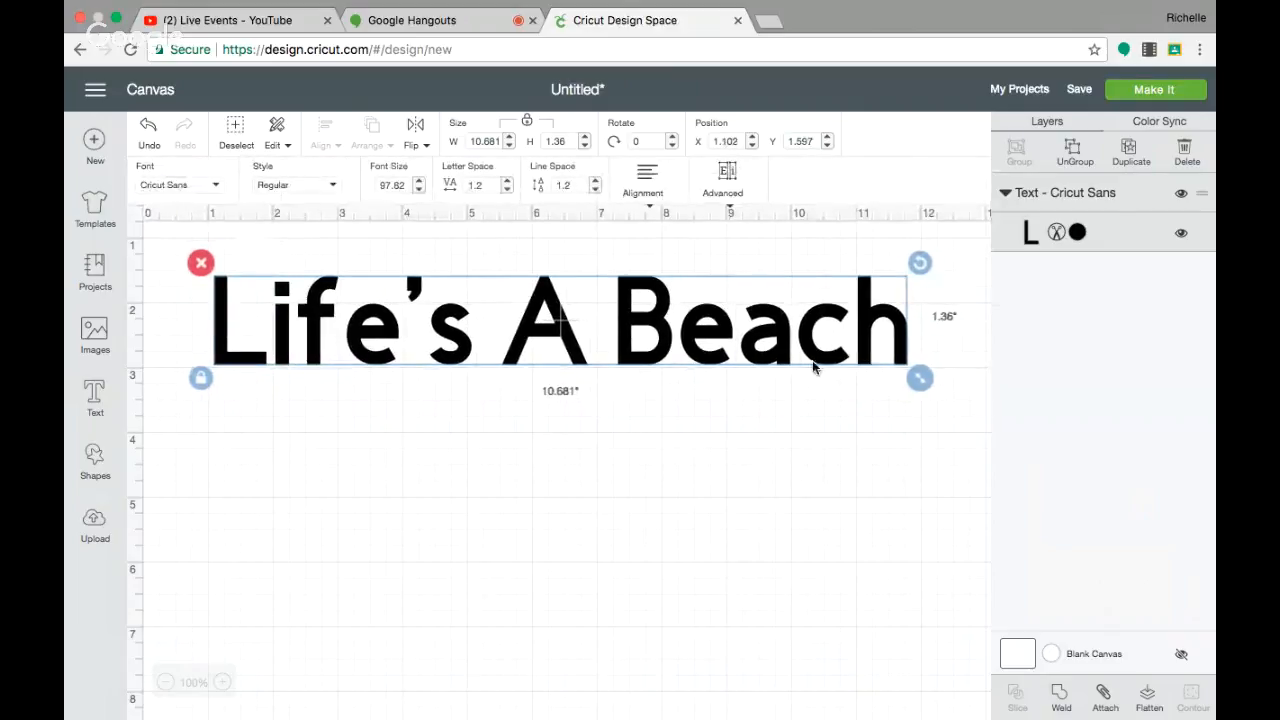
# Step: Limit the font choices for the text to Cricut fonts and browse those matching the Multi-Layer filter
pyautogui.click(191, 186)
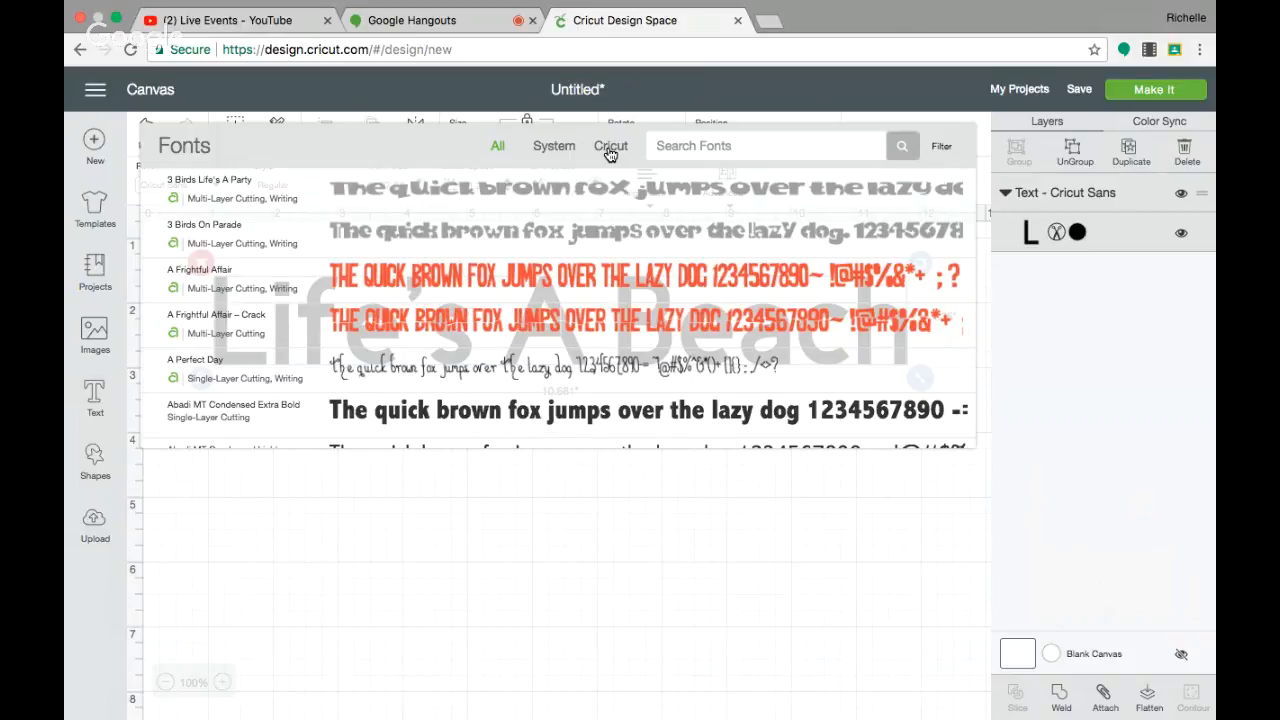
pyautogui.click(610, 150)
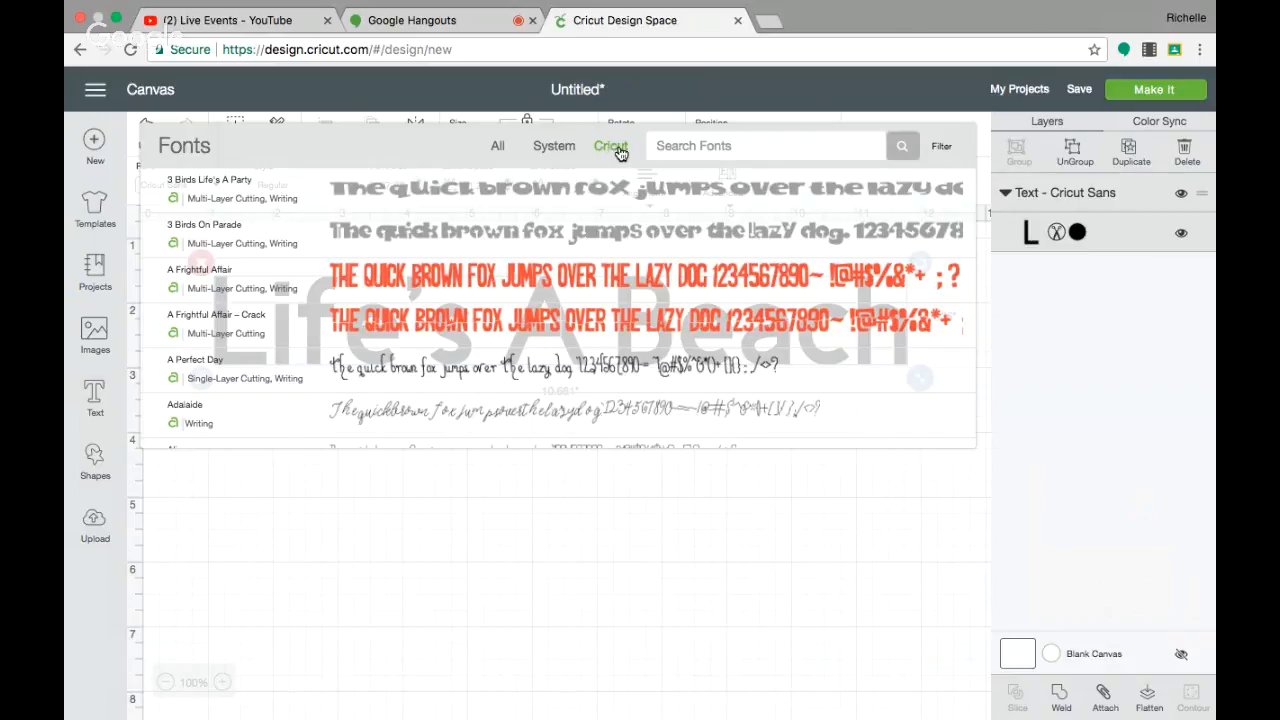
pyautogui.click(940, 150)
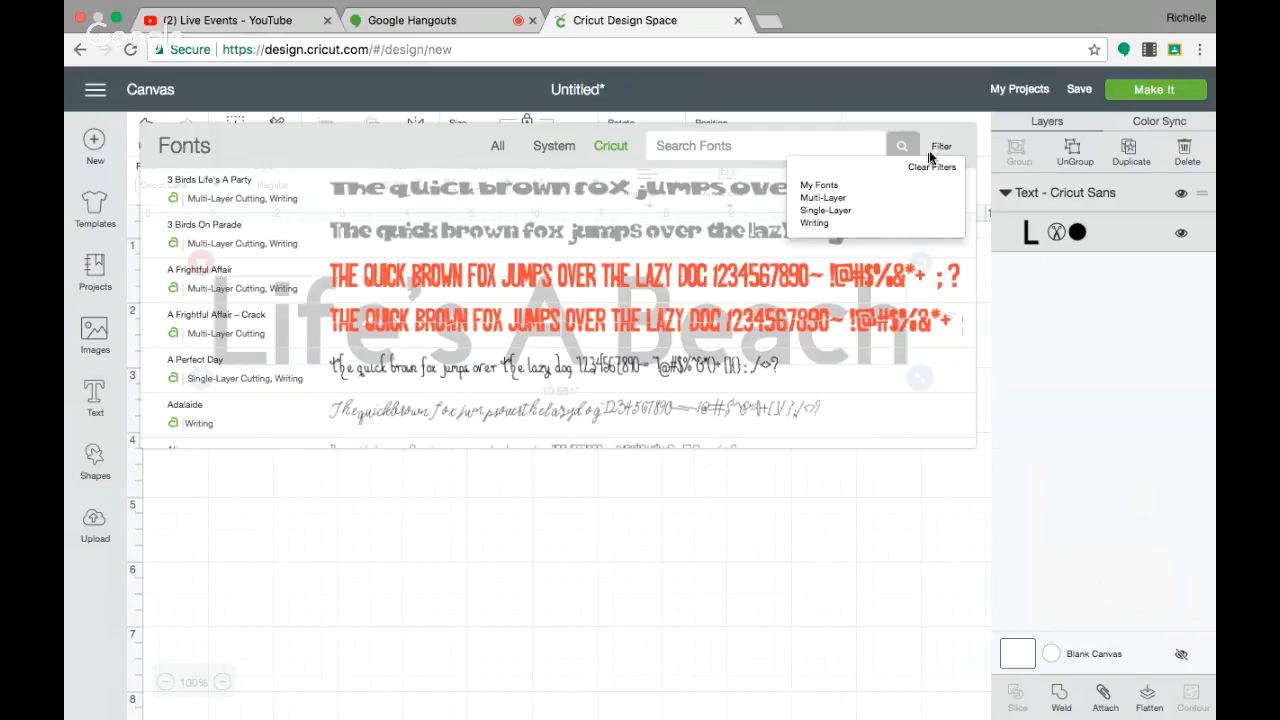
pyautogui.click(849, 199)
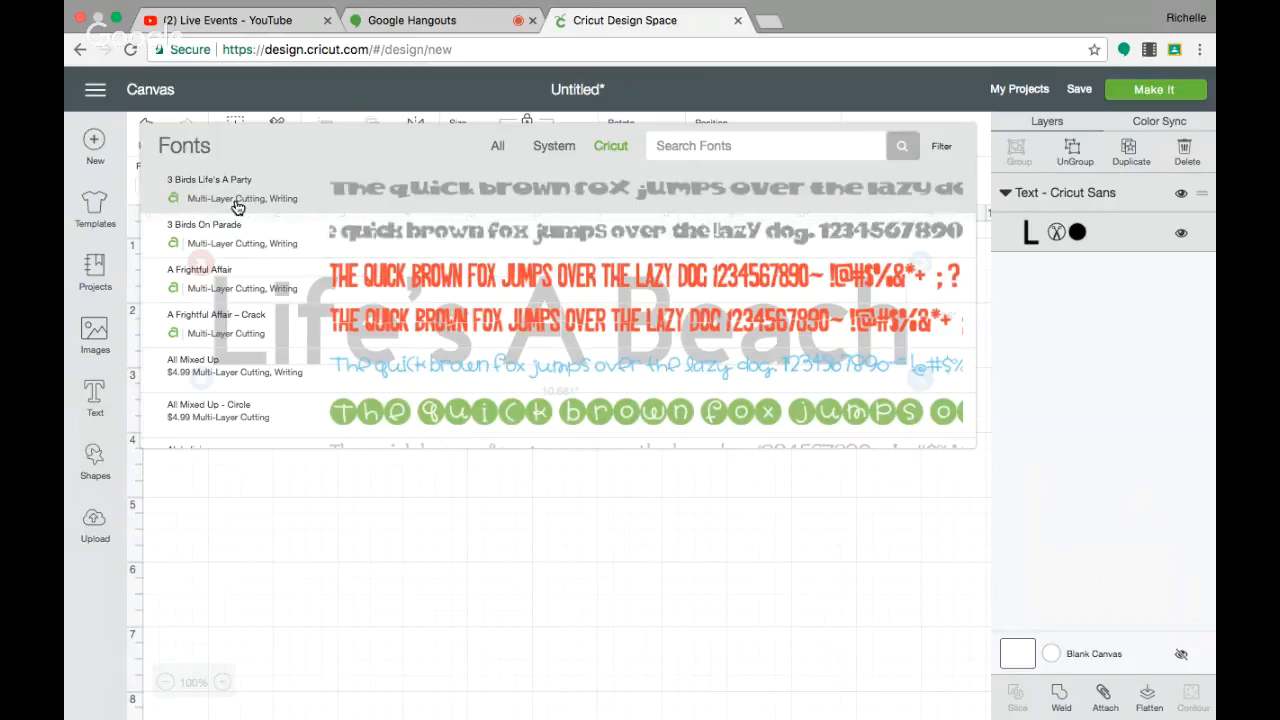
pyautogui.scroll(-3, 236, 230)
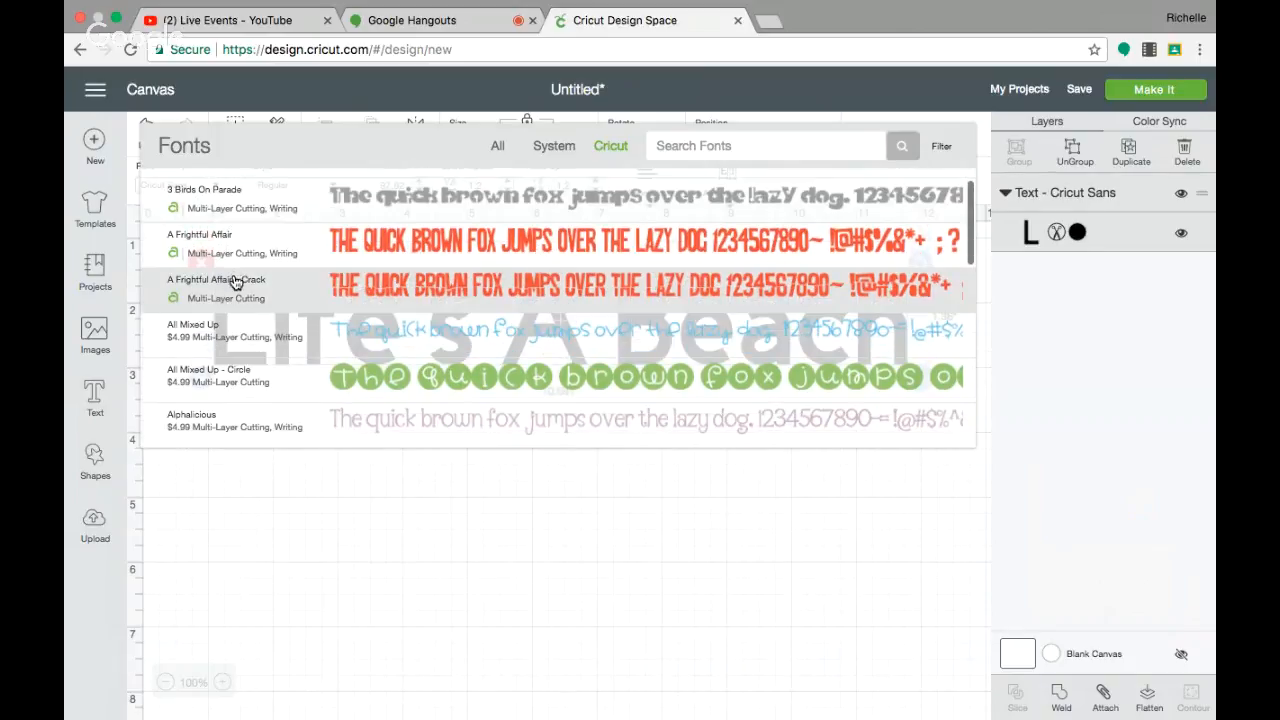
pyautogui.scroll(-5, 235, 282)
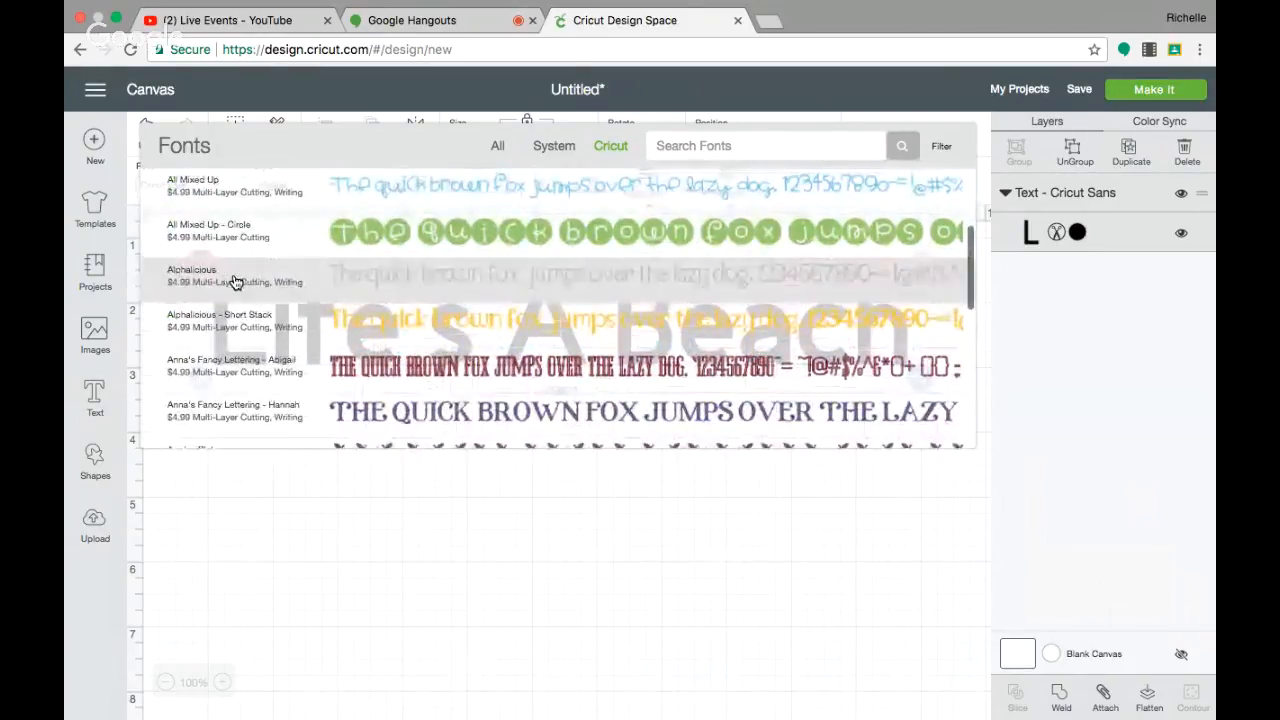
pyautogui.scroll(-2, 235, 282)
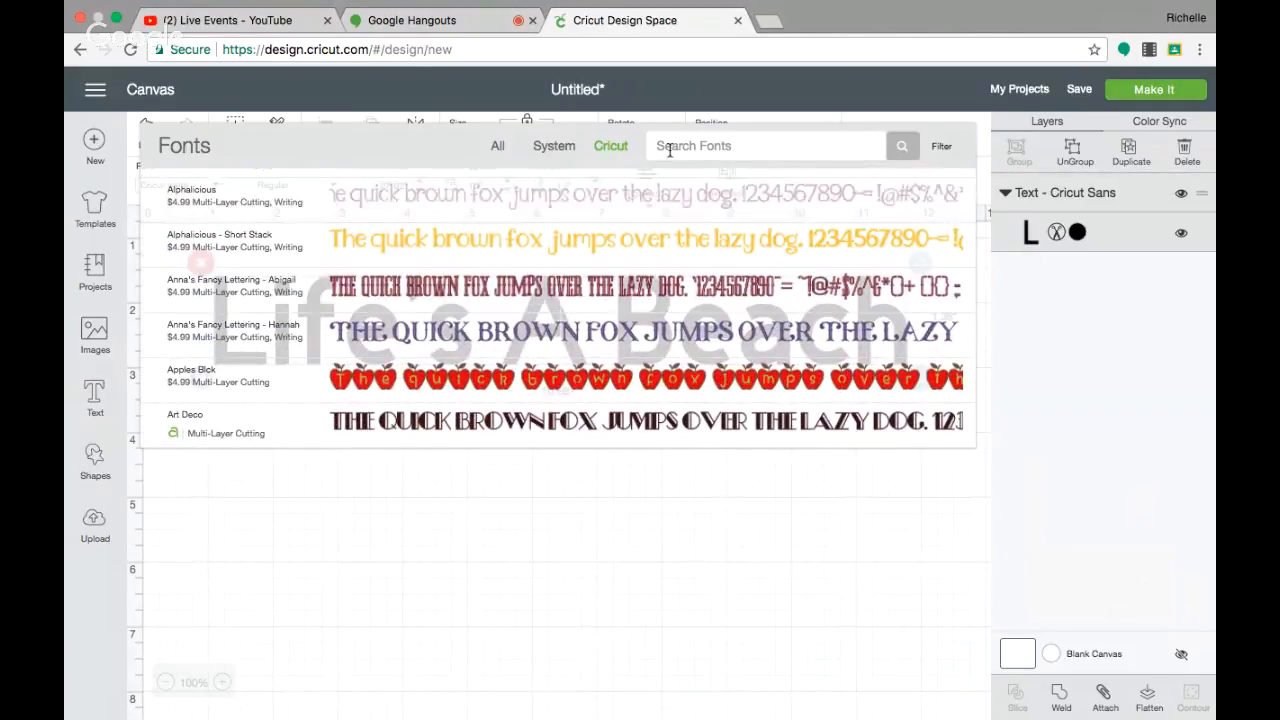
# Step: Filter the Cricut fonts by Single-Layer, followed by Writing, to compare the available types
pyautogui.click(943, 150)
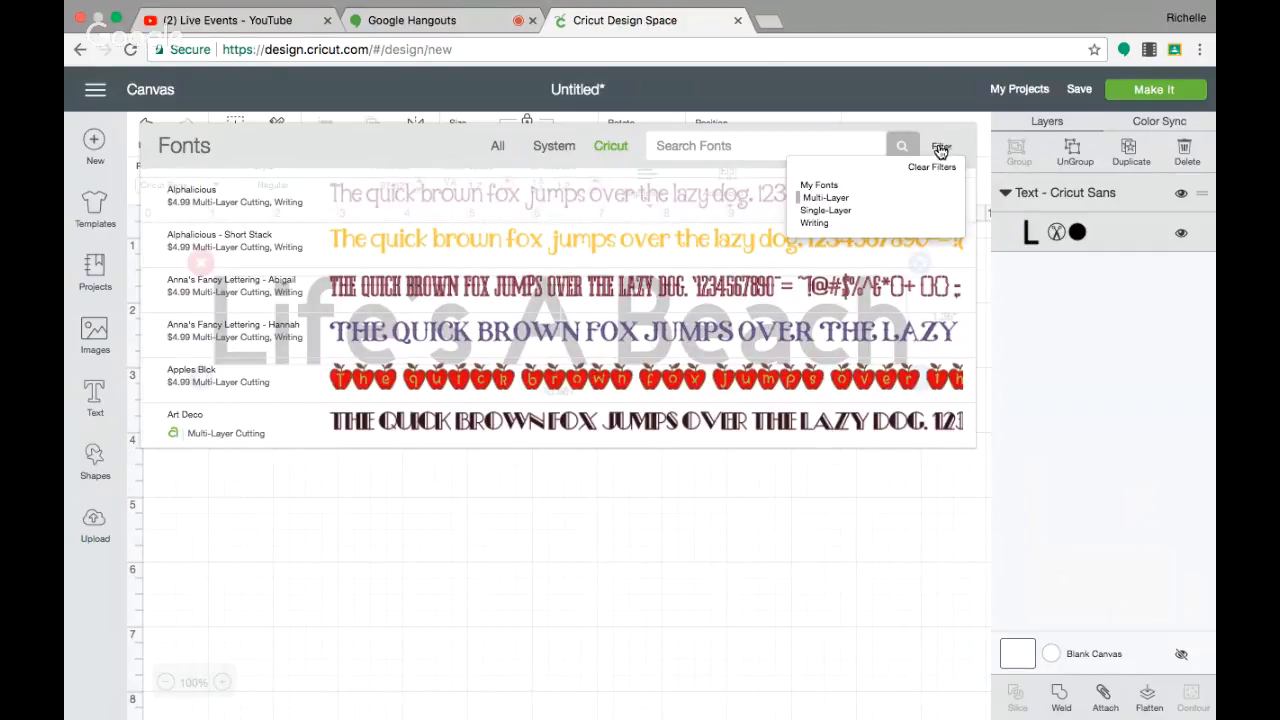
pyautogui.click(896, 217)
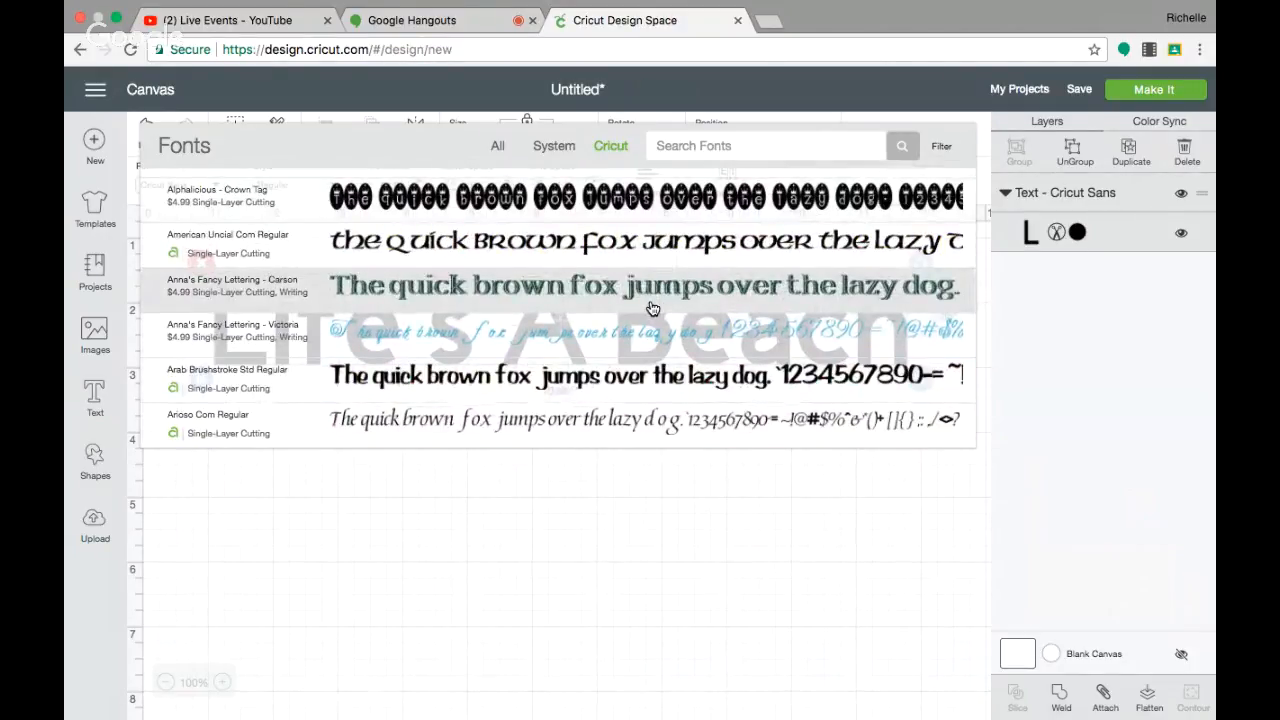
pyautogui.click(947, 148)
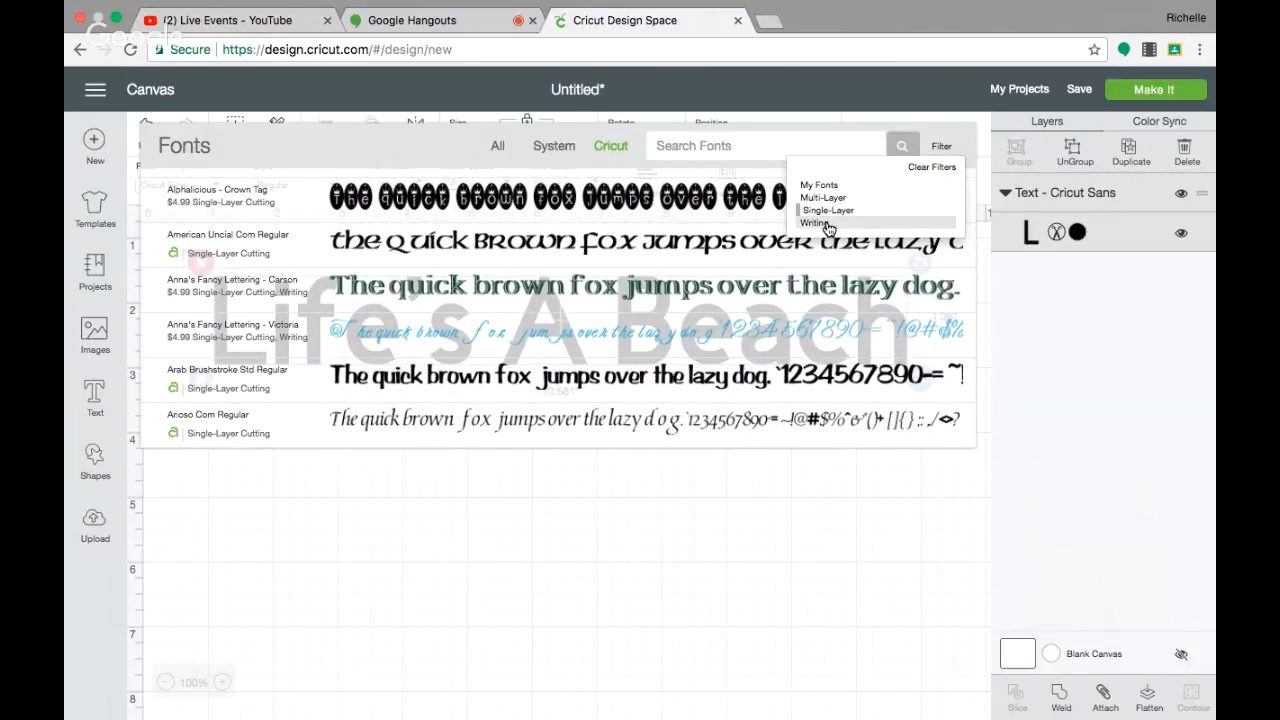
pyautogui.click(826, 224)
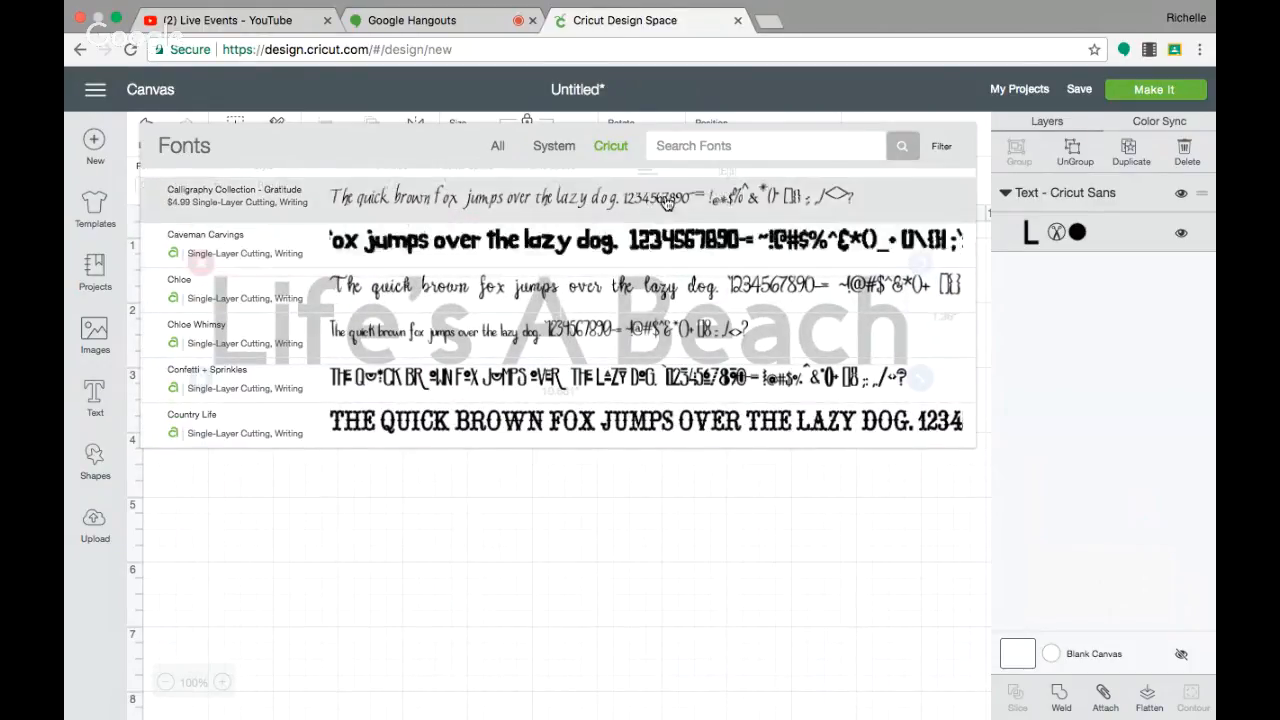
# Step: Clear the font filters and browse through the full list of Cricut fonts
pyautogui.click(941, 151)
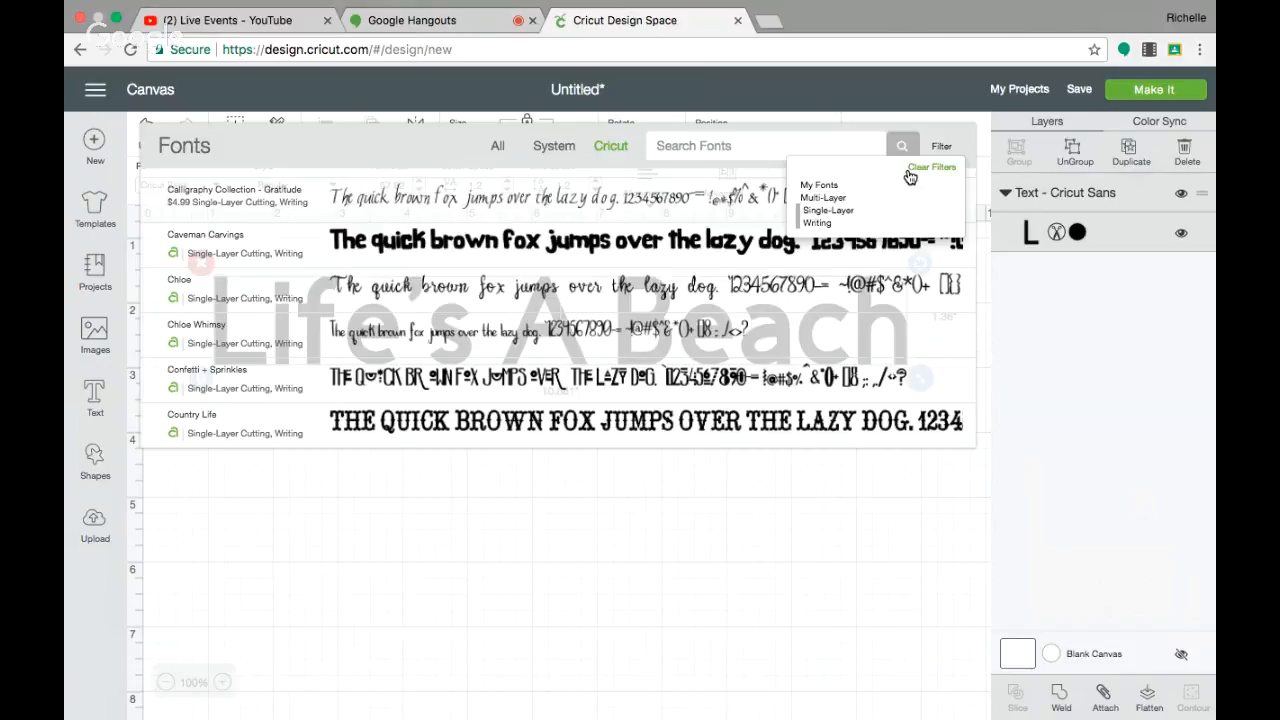
pyautogui.click(927, 168)
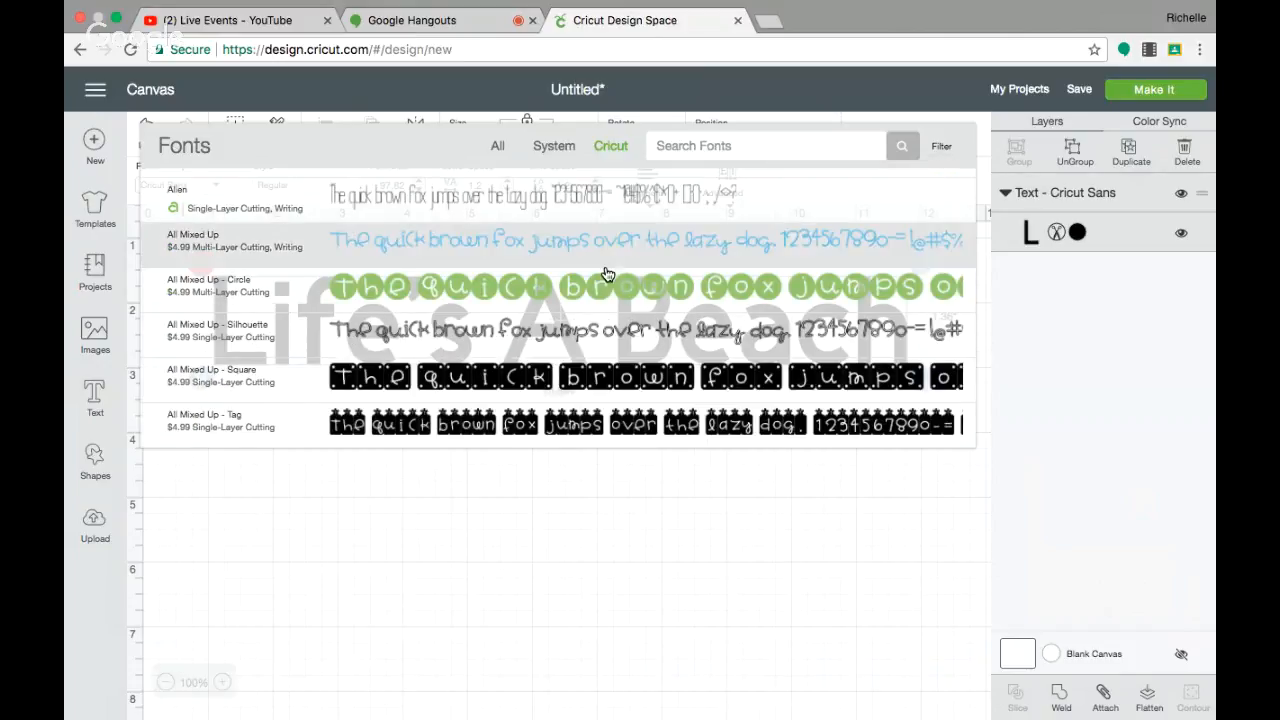
pyautogui.scroll(5, 435, 222)
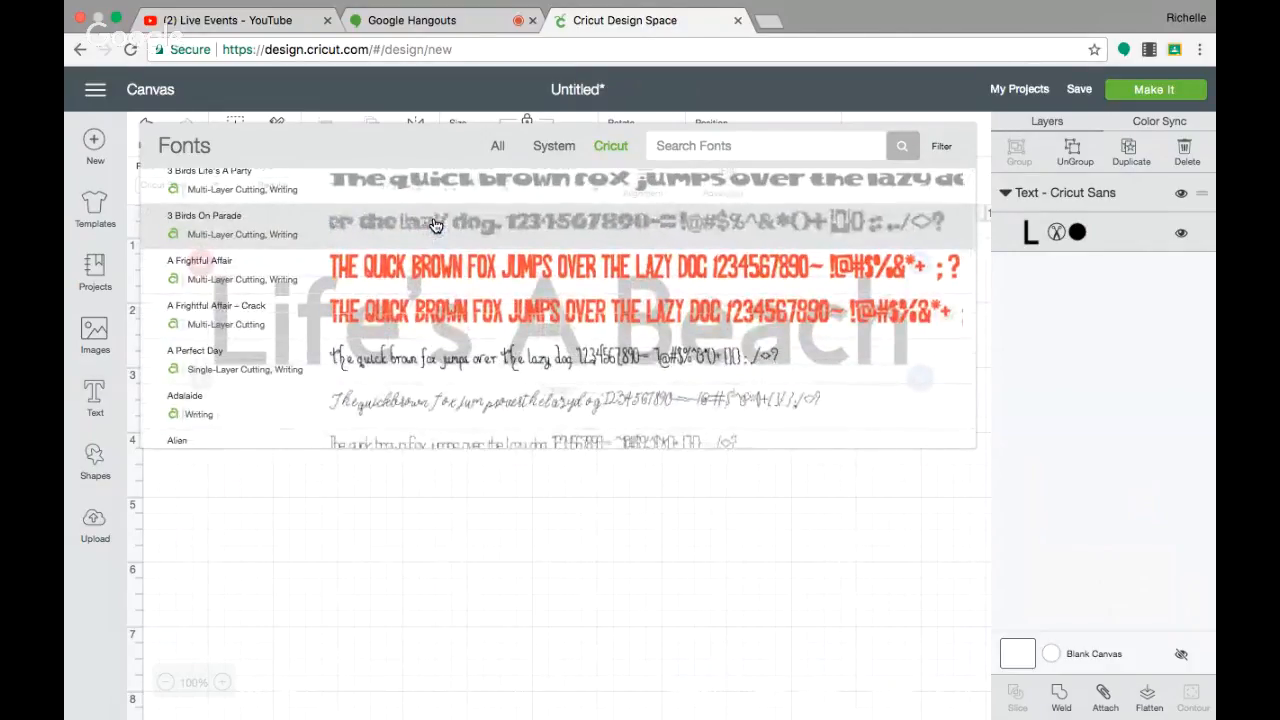
pyautogui.scroll(-3, 435, 222)
pyautogui.scroll(-3, 435, 225)
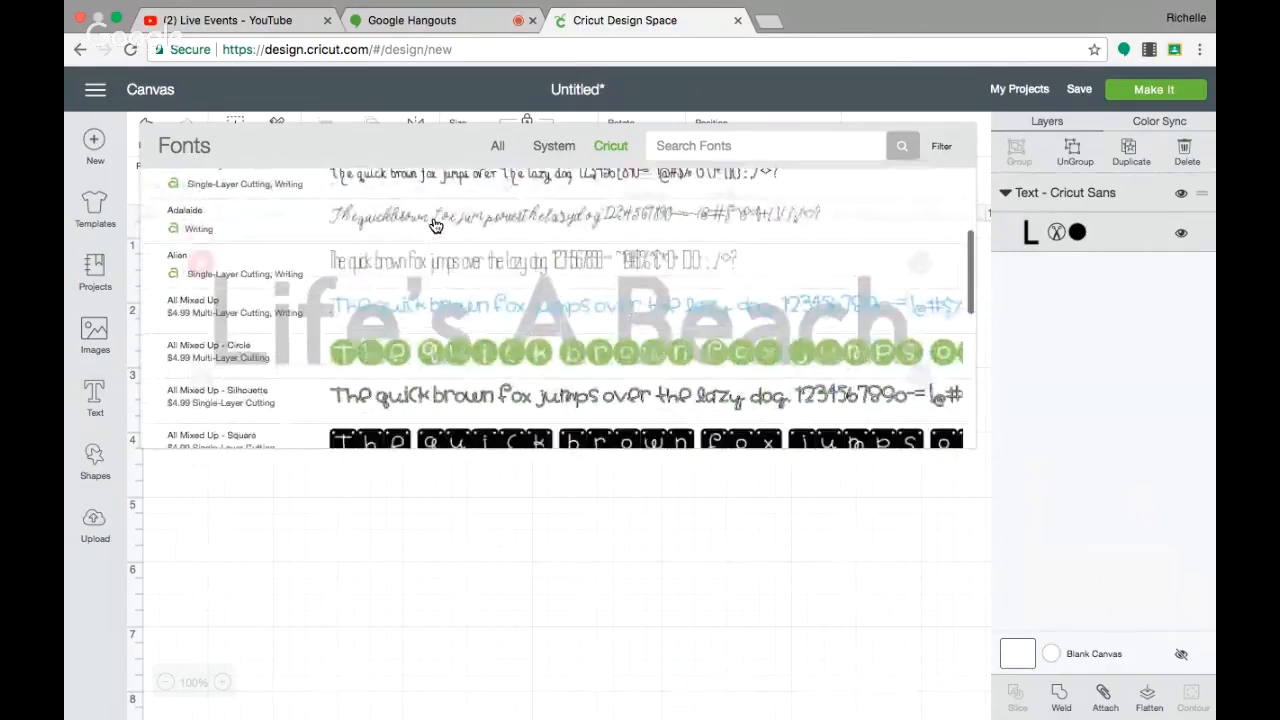
pyautogui.scroll(5, 435, 225)
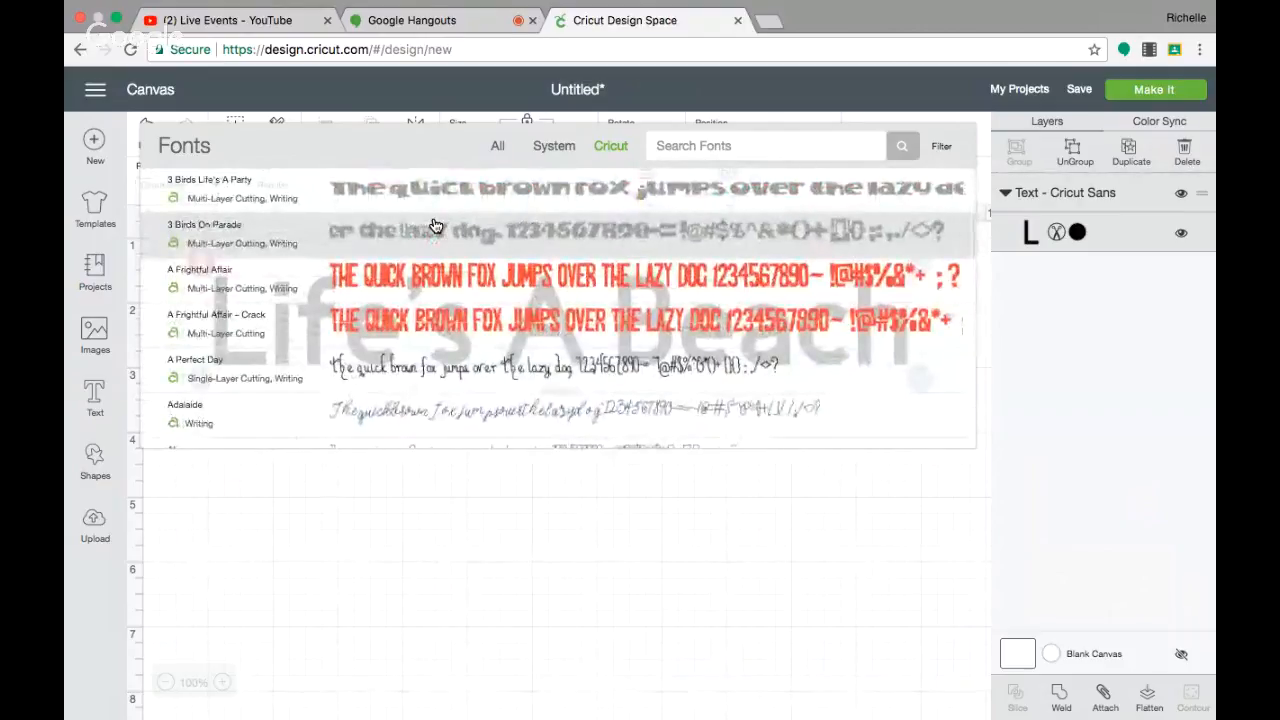
pyautogui.scroll(-5, 435, 225)
pyautogui.scroll(-10, 435, 222)
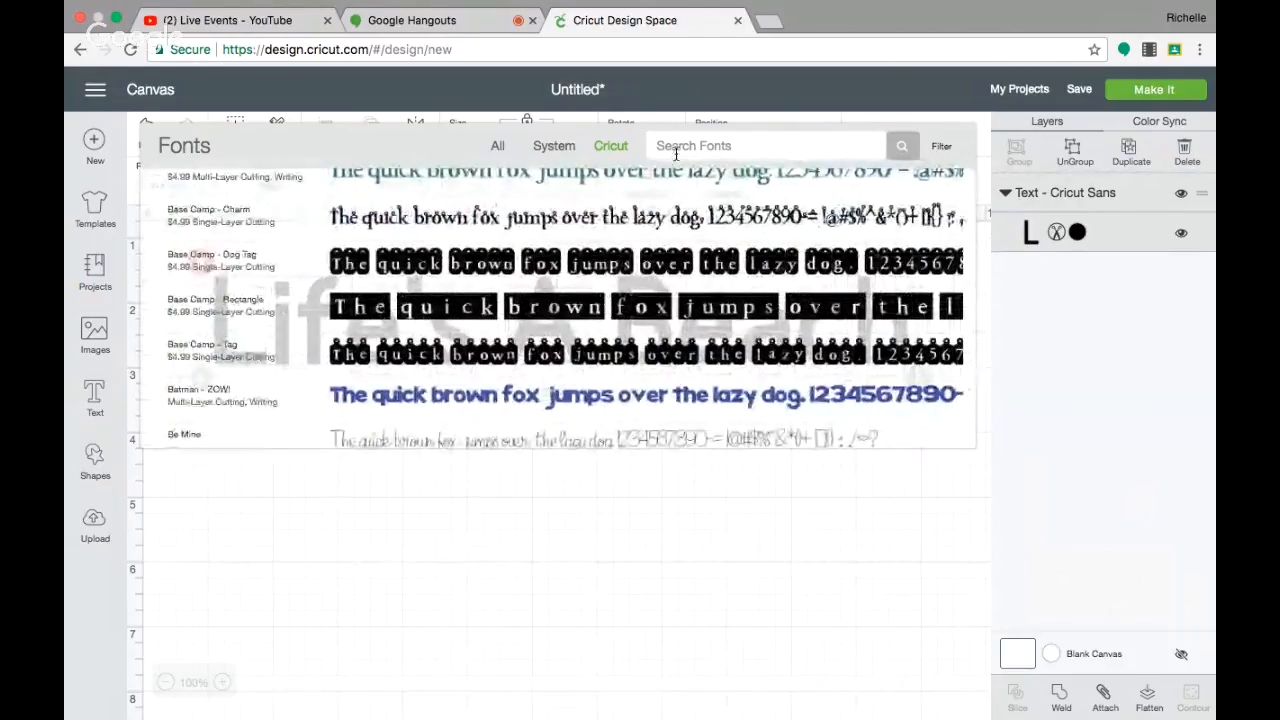
# Step: Search the Cricut fonts for "Life" and apply the Life is a Beach font to the text
pyautogui.click(670, 146)
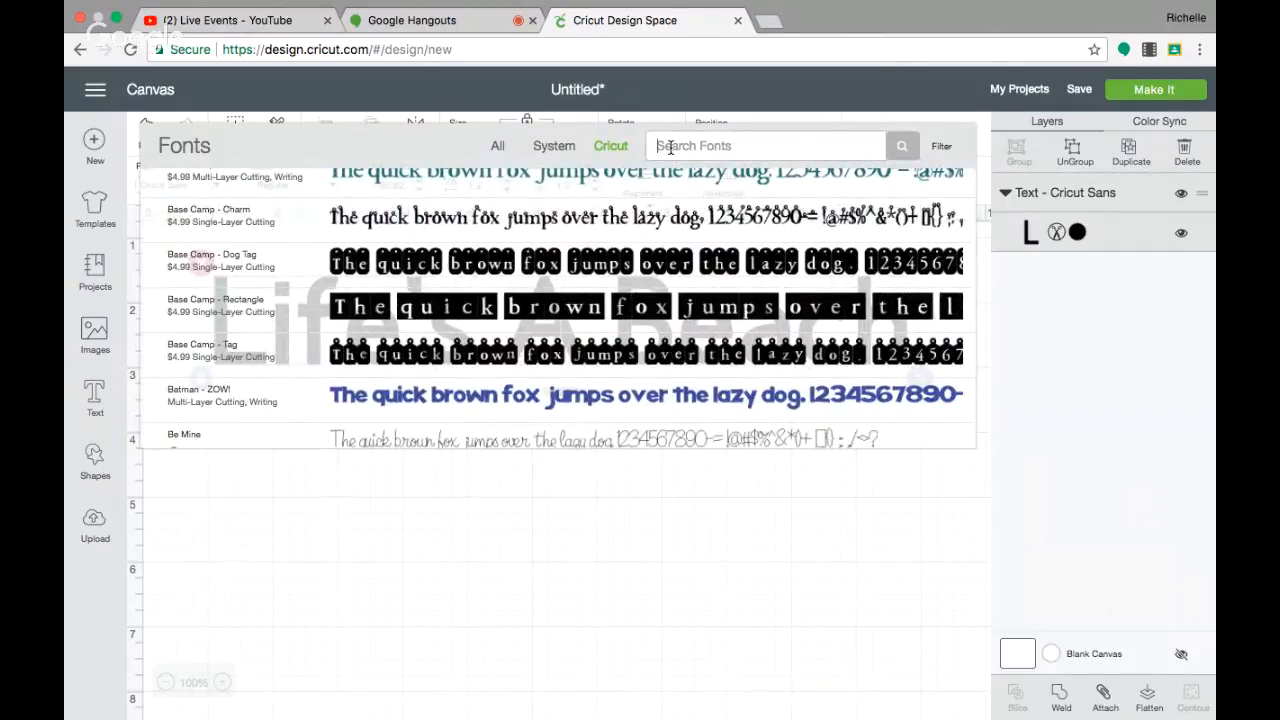
pyautogui.write('Life')
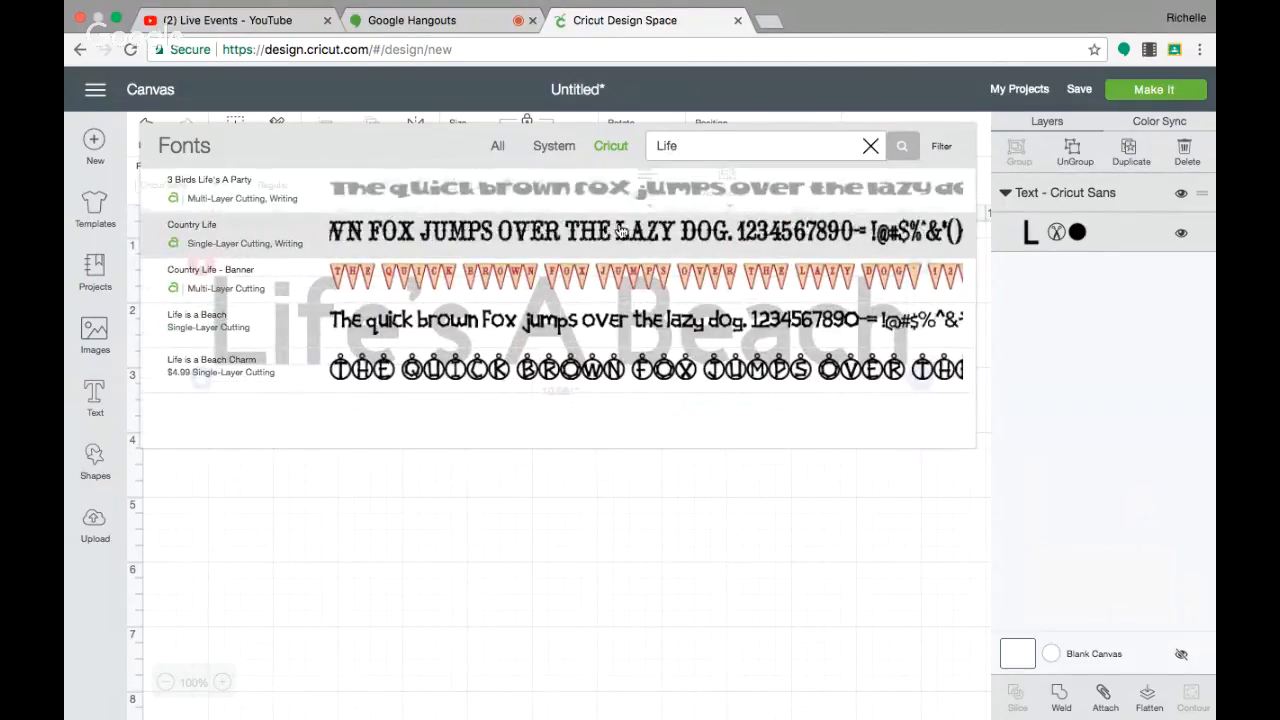
pyautogui.click(594, 324)
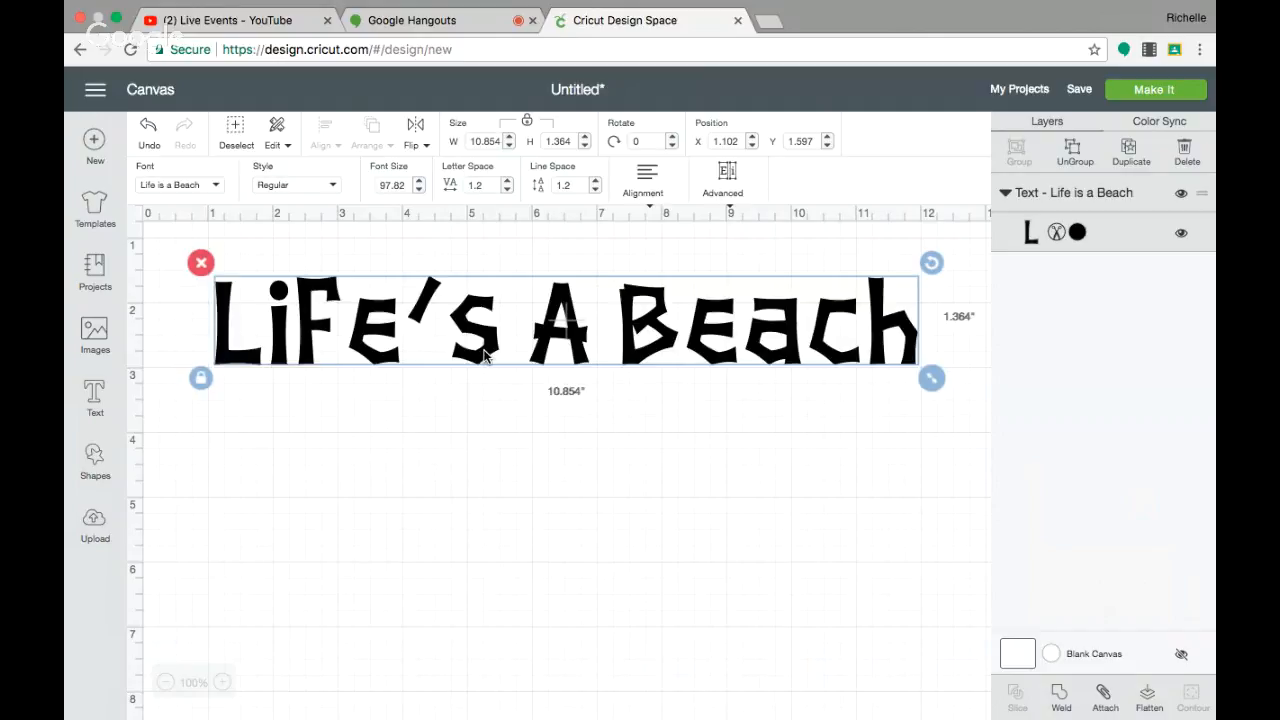
# Step: Duplicate the "Life's A Beach" text and place the copy below the original, near X 1.07, Y 4.51
pyautogui.click(1131, 150)
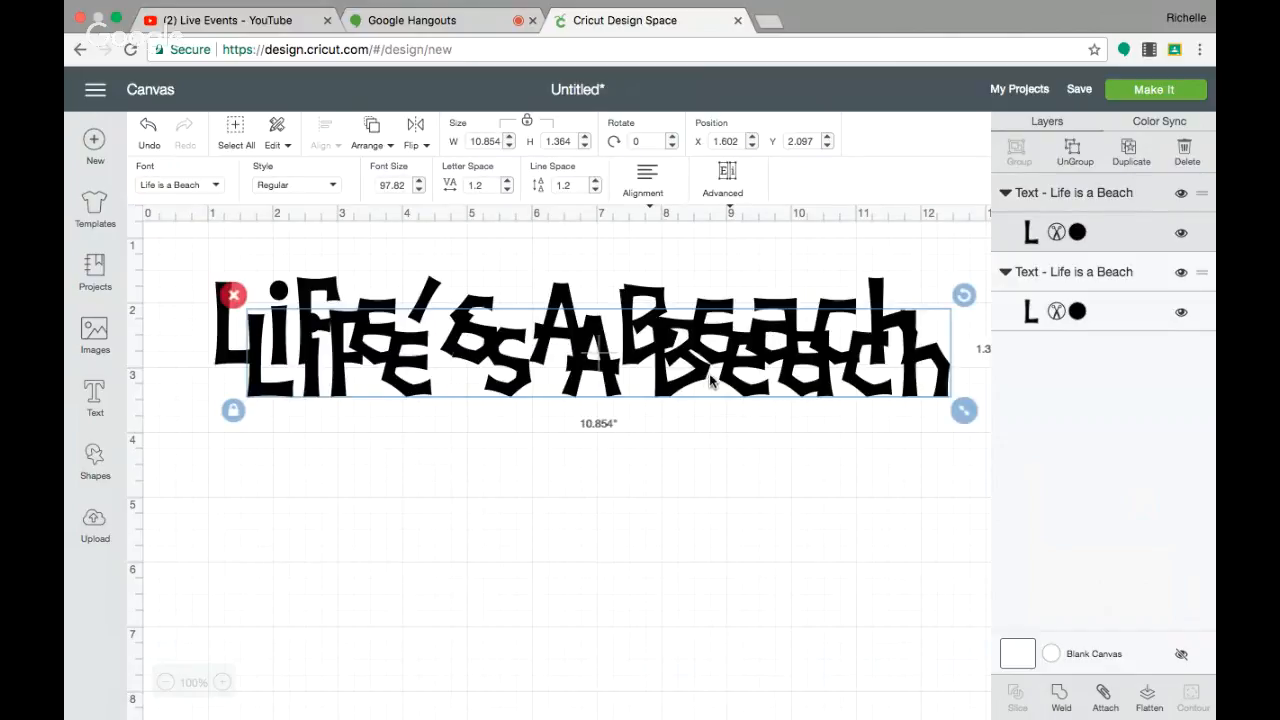
pyautogui.moveTo(732, 375); pyautogui.dragTo(696, 533)
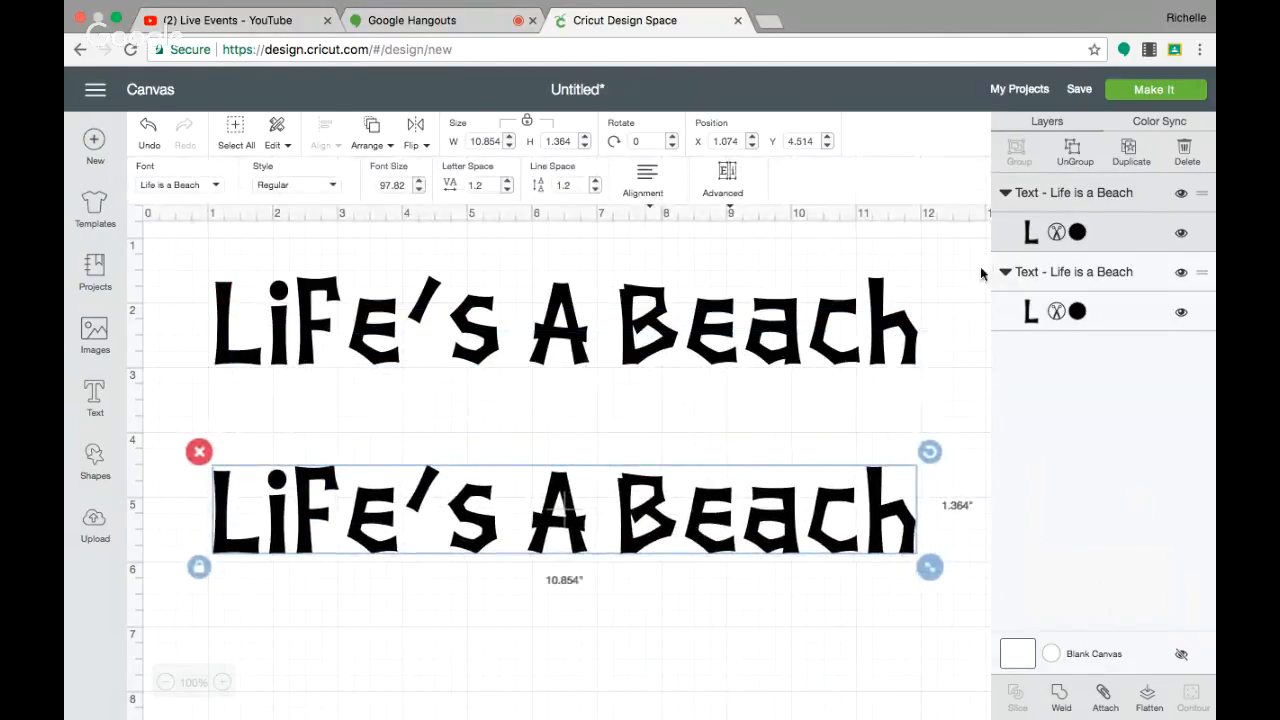
# Step: Color the duplicated text Blueberry and move it further down to about X 1.57, Y 5.57
pyautogui.click(1077, 232)
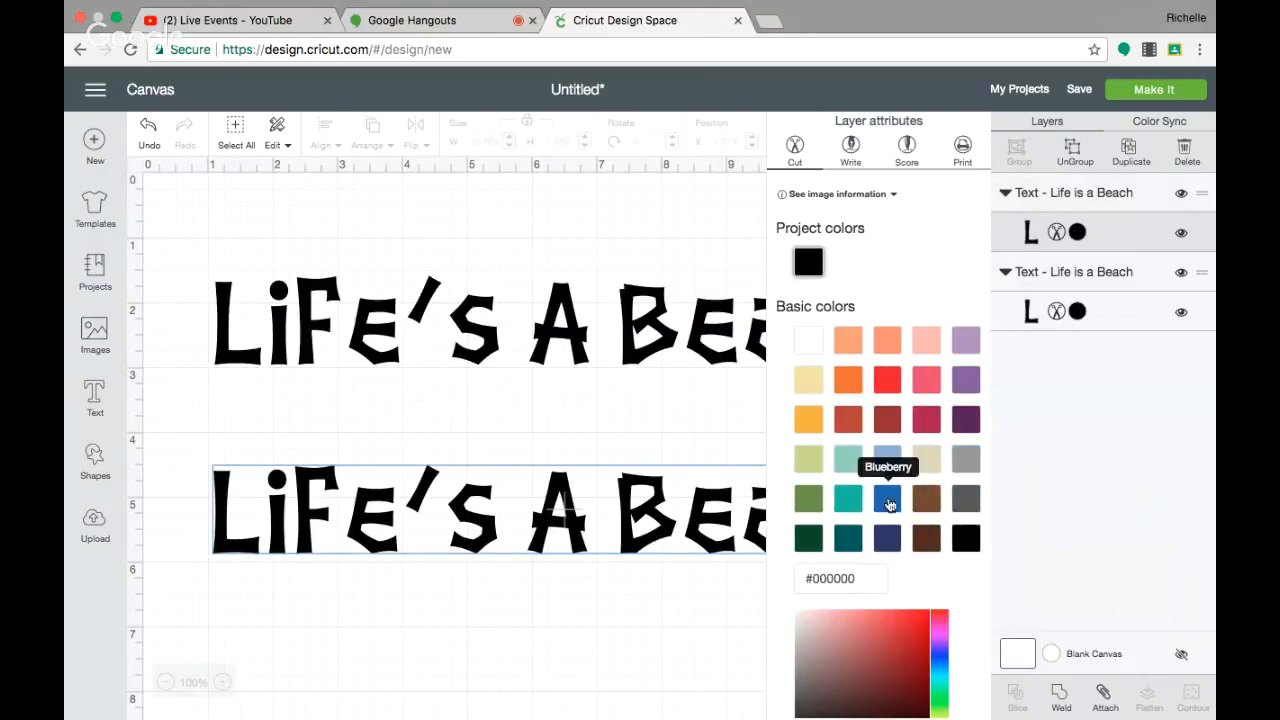
pyautogui.click(889, 499)
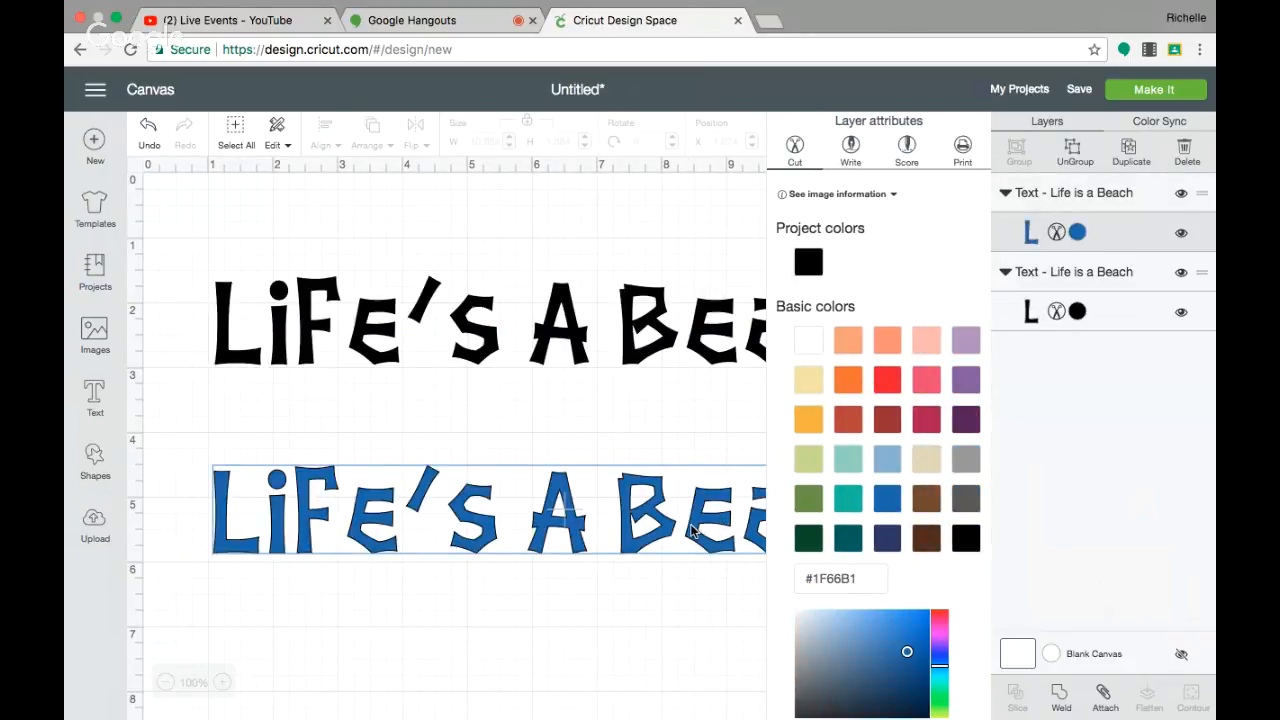
pyautogui.moveTo(697, 531); pyautogui.dragTo(733, 600)
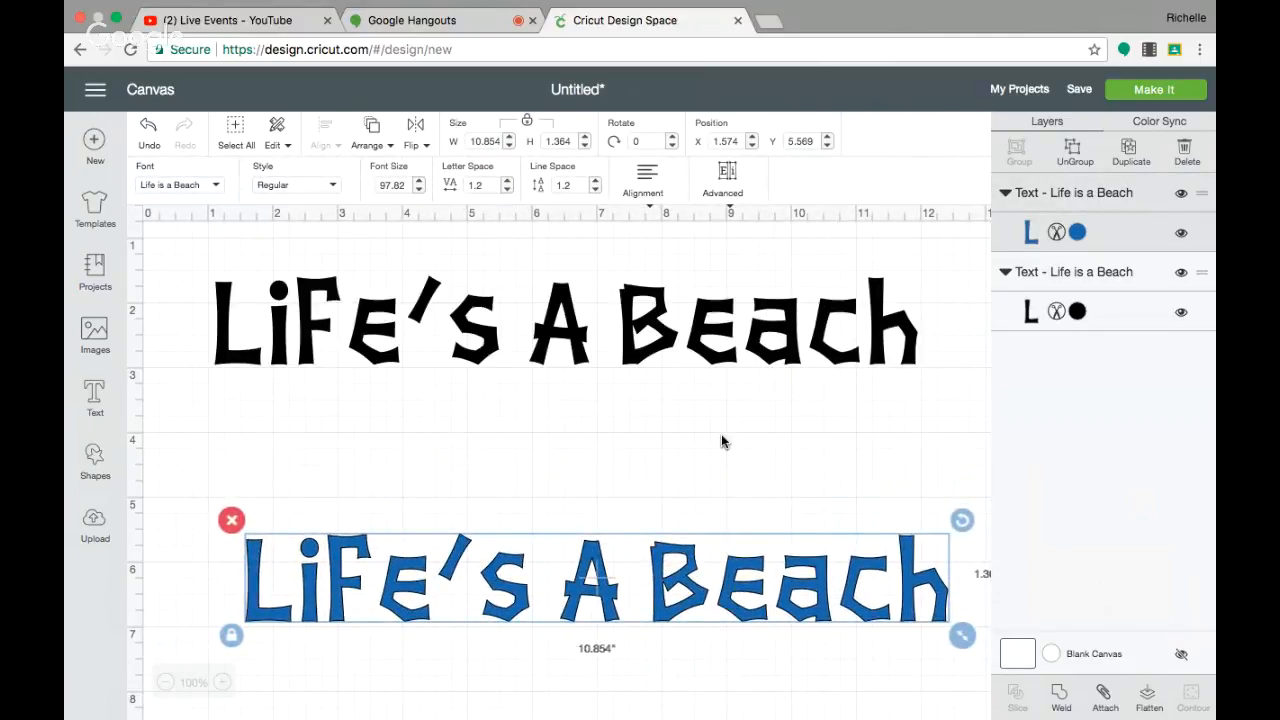
# Step: Set the style of the black "Life's A Beach" text to Bold
pyautogui.click(700, 342)
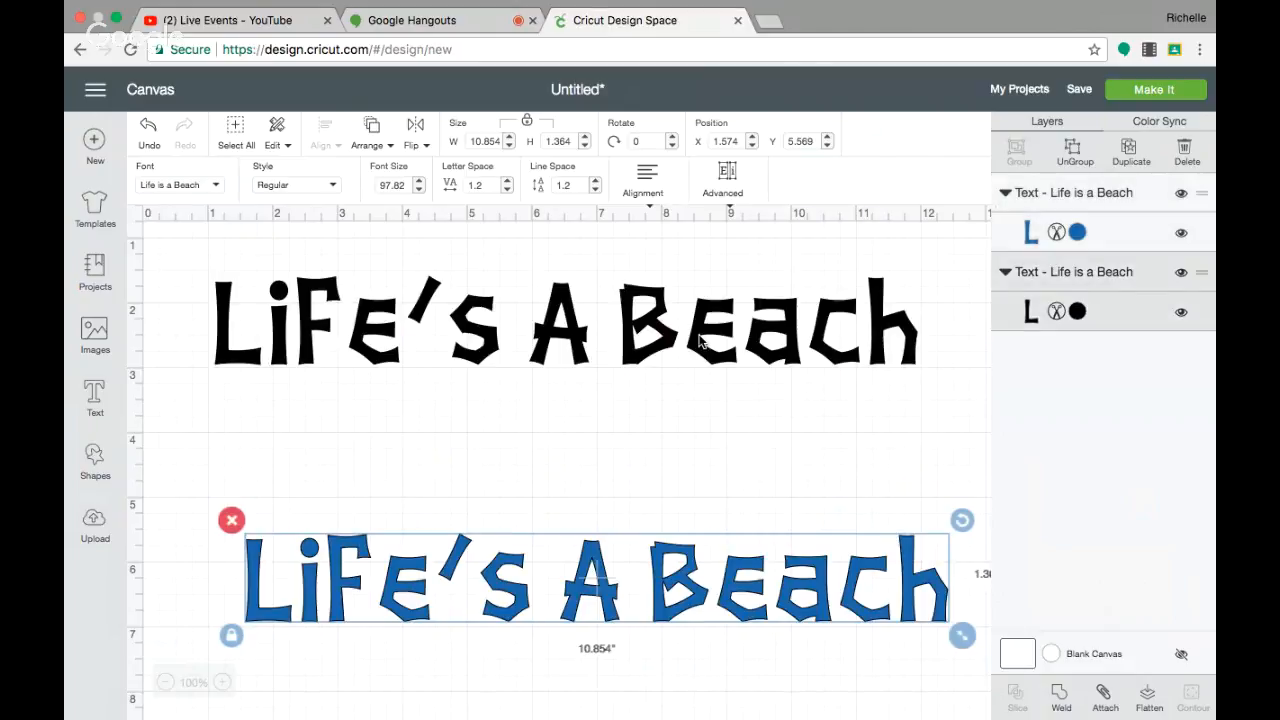
pyautogui.click(690, 563)
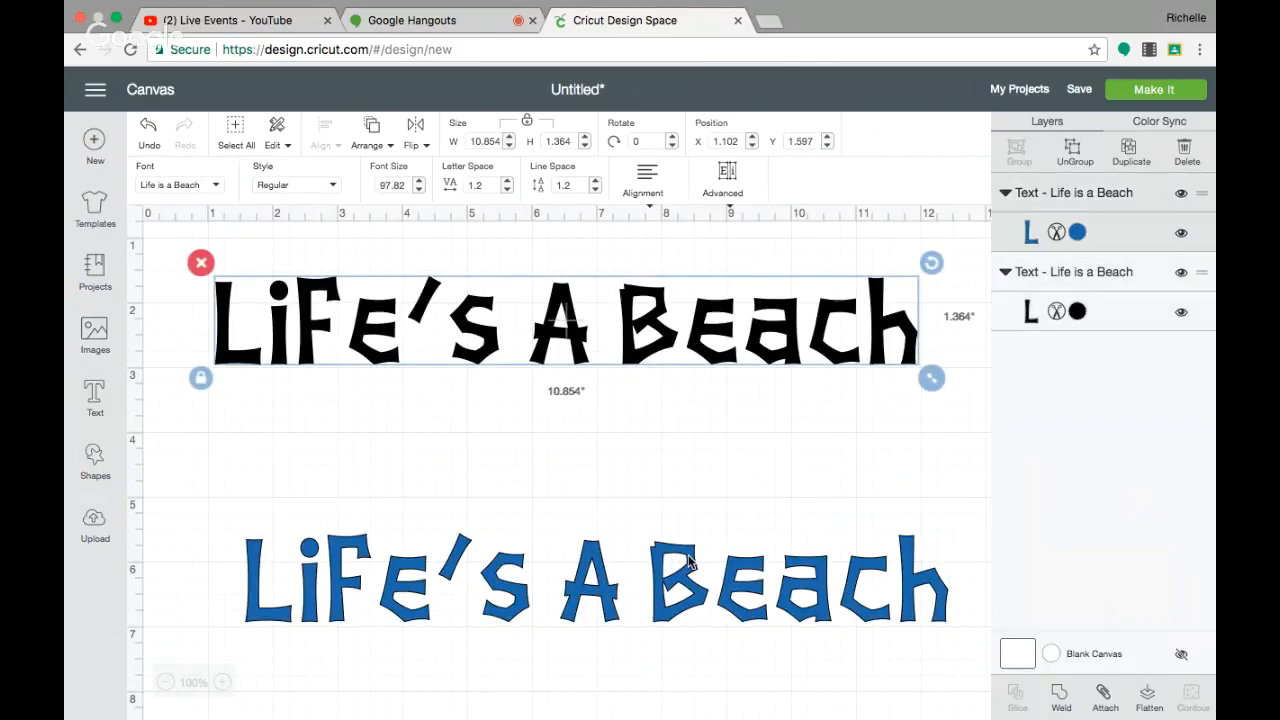
pyautogui.click(668, 340)
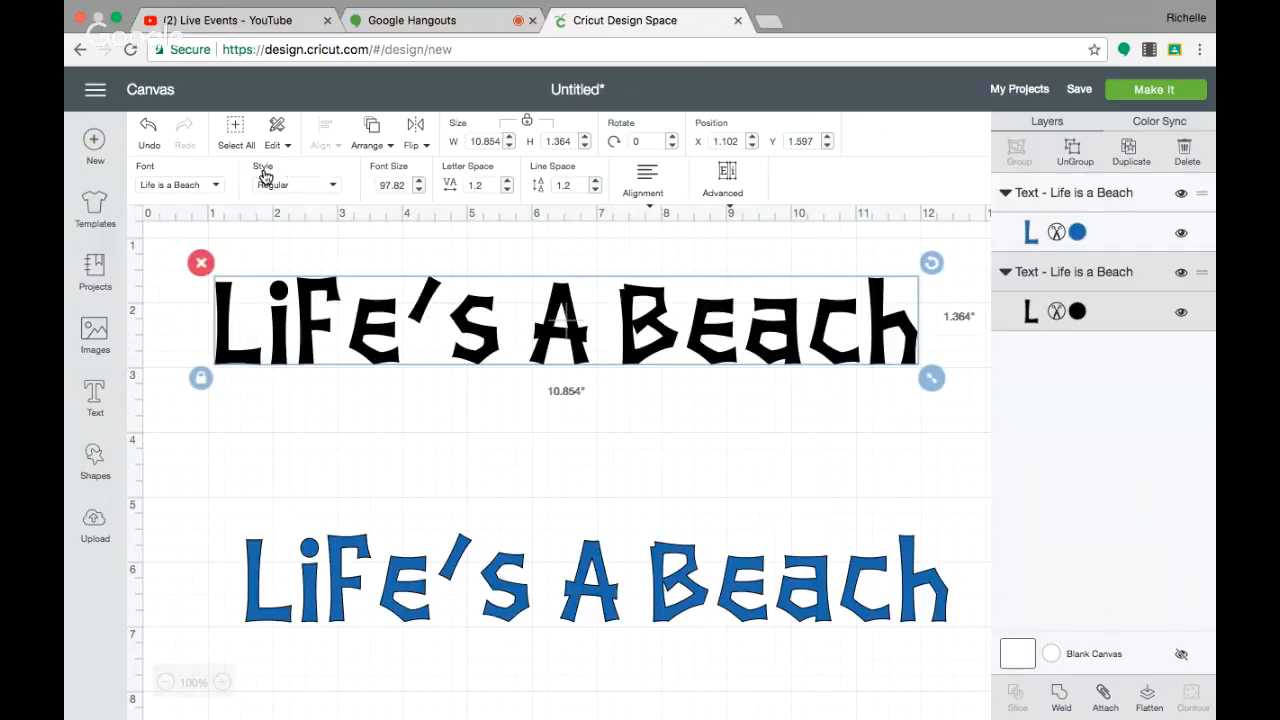
pyautogui.click(334, 190)
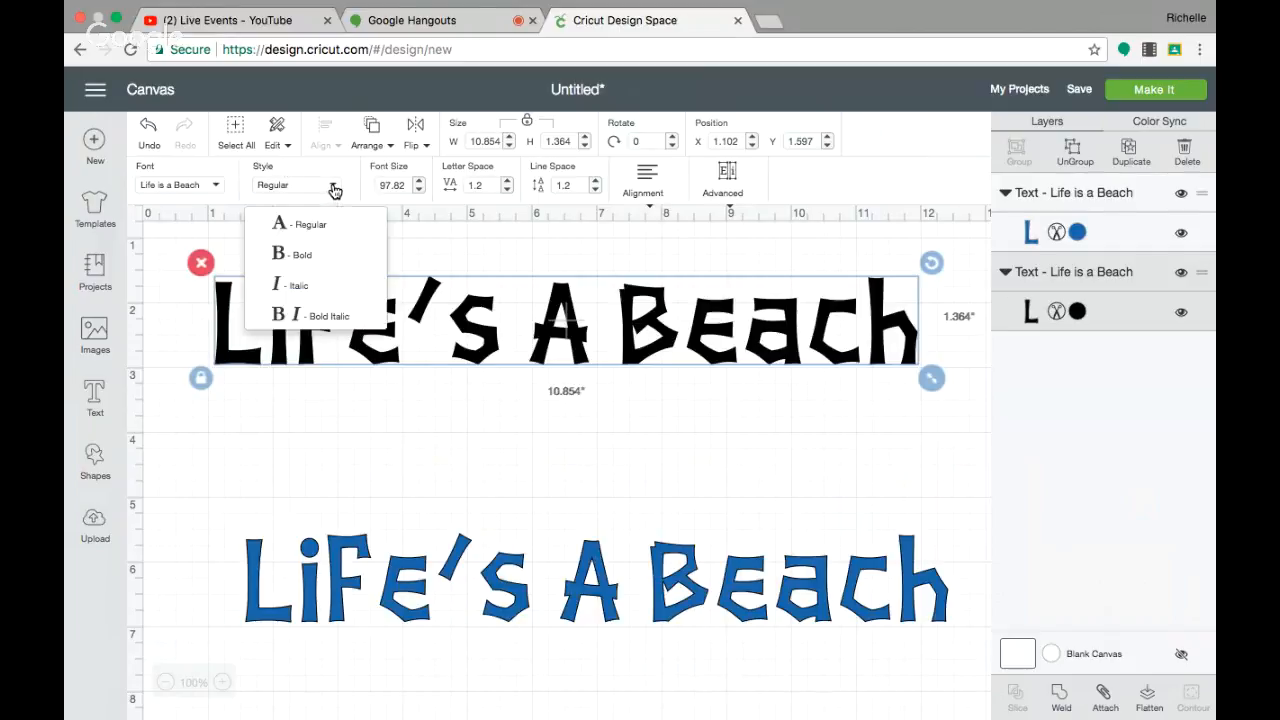
pyautogui.click(303, 255)
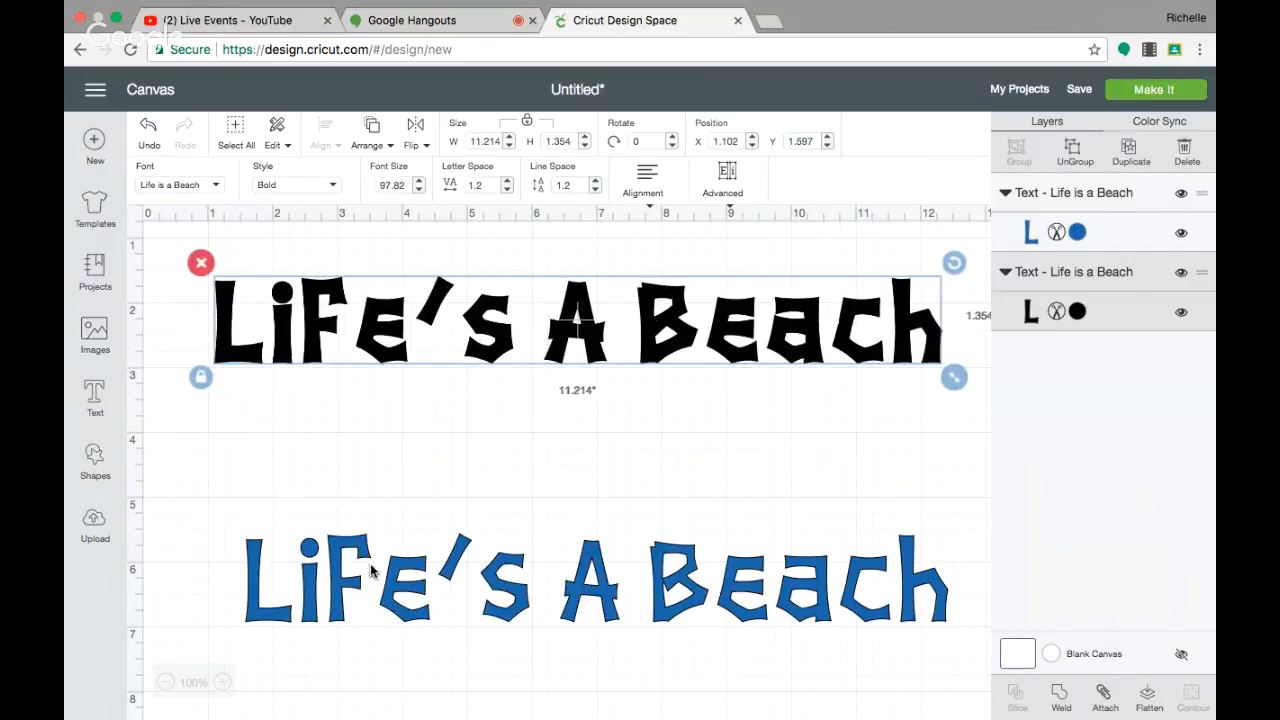
# Step: Place the blue text over the bold black text at about X 1.13, Y 1.58, and ungroup it into separate letters
pyautogui.moveTo(345, 581); pyautogui.dragTo(316, 320)
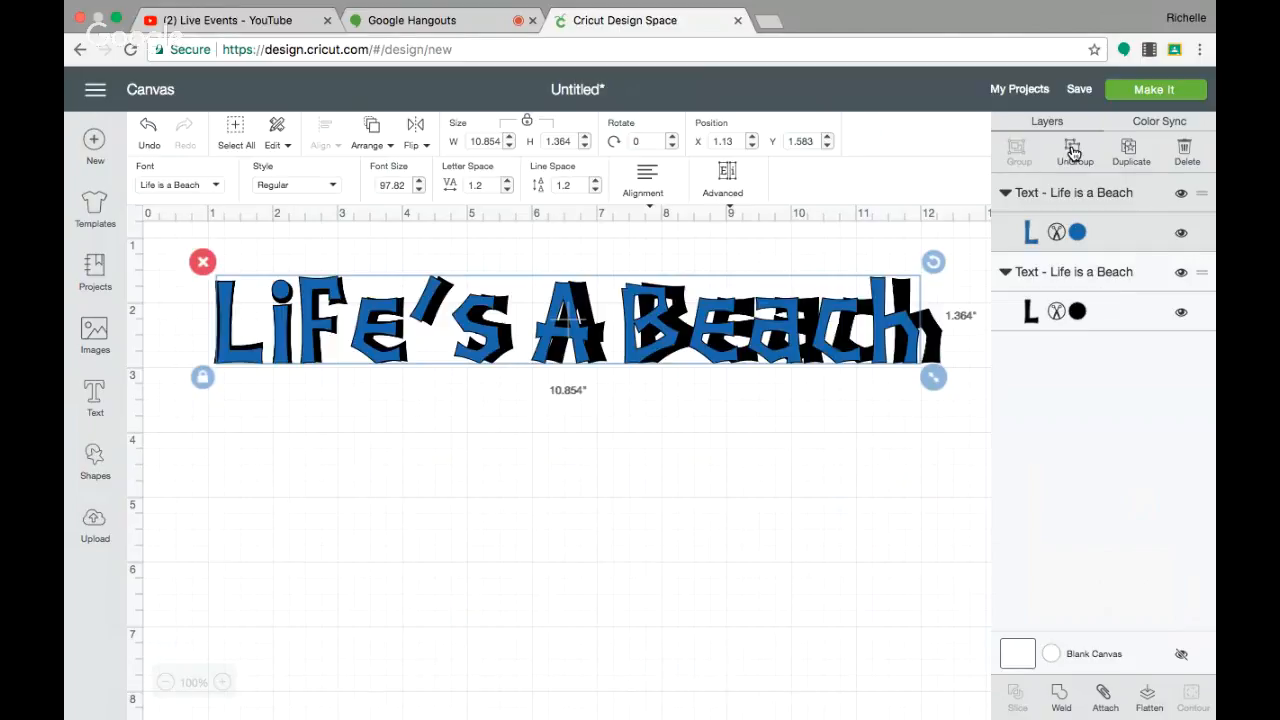
pyautogui.click(1072, 150)
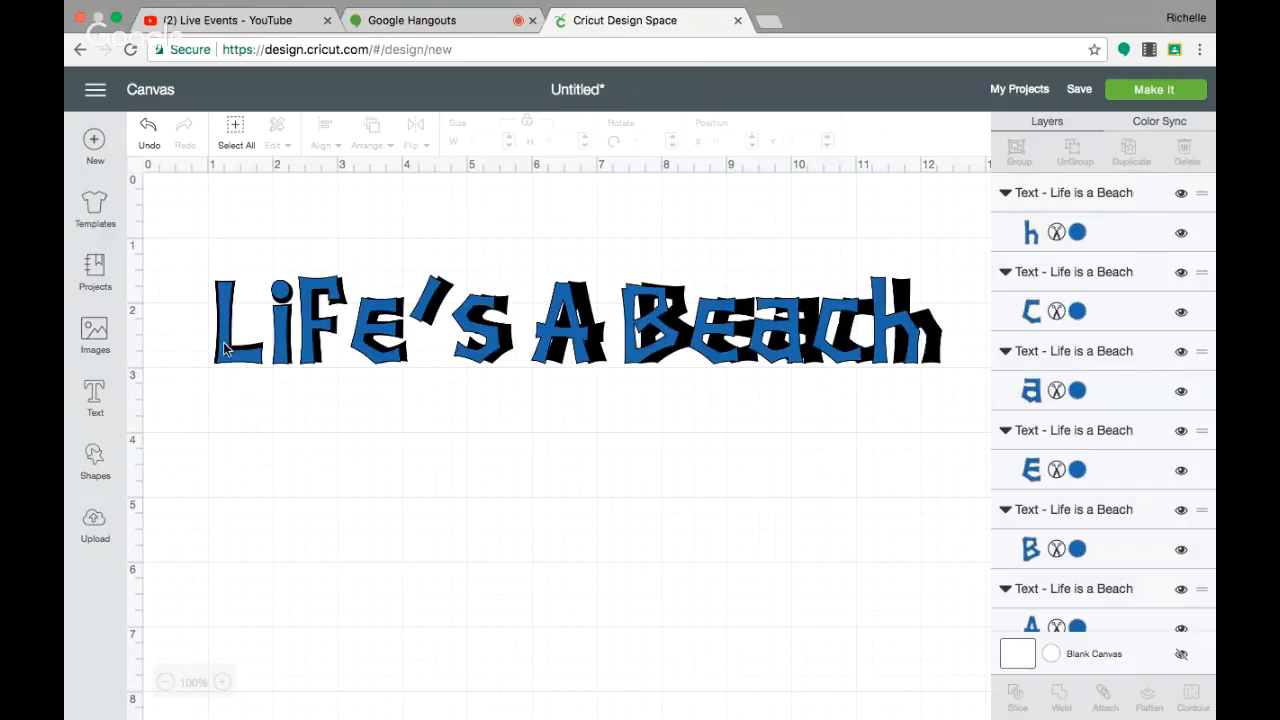
# Step: Shift the blue letters individually so each one lies over its matching bold black letter
pyautogui.click(314, 347)
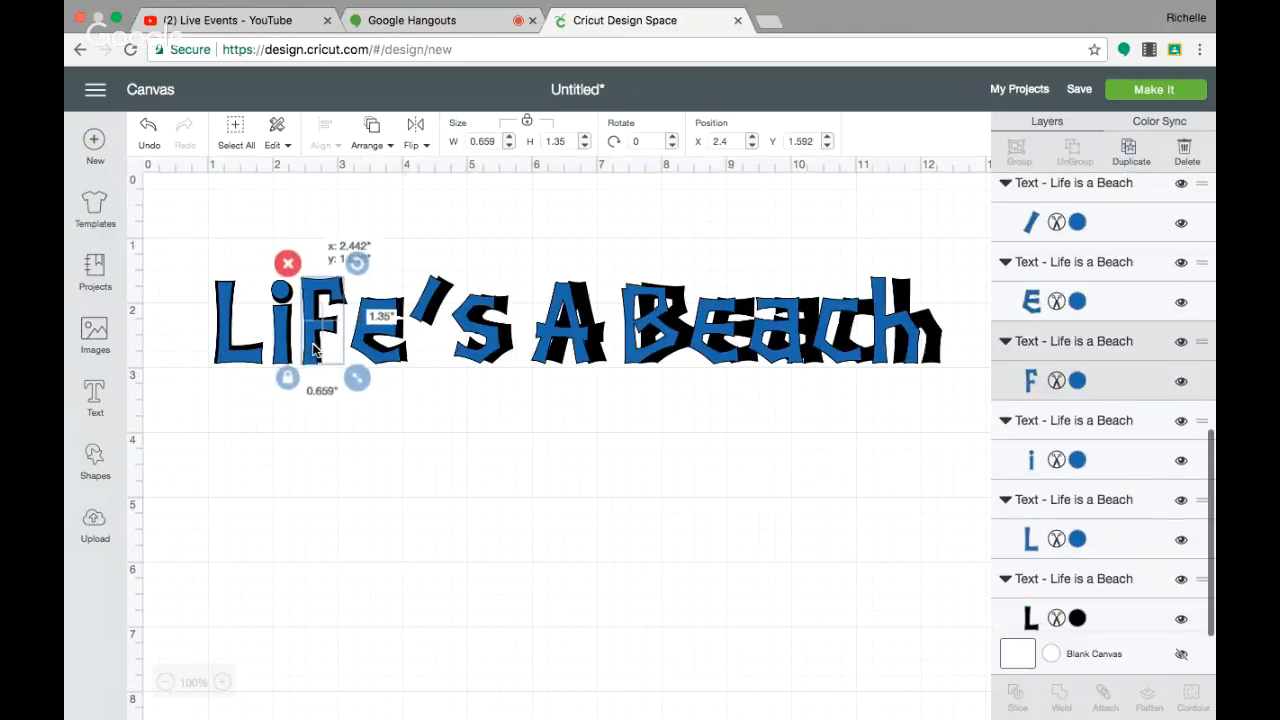
pyautogui.moveTo(313, 350); pyautogui.dragTo(387, 356)
pyautogui.click(425, 305)
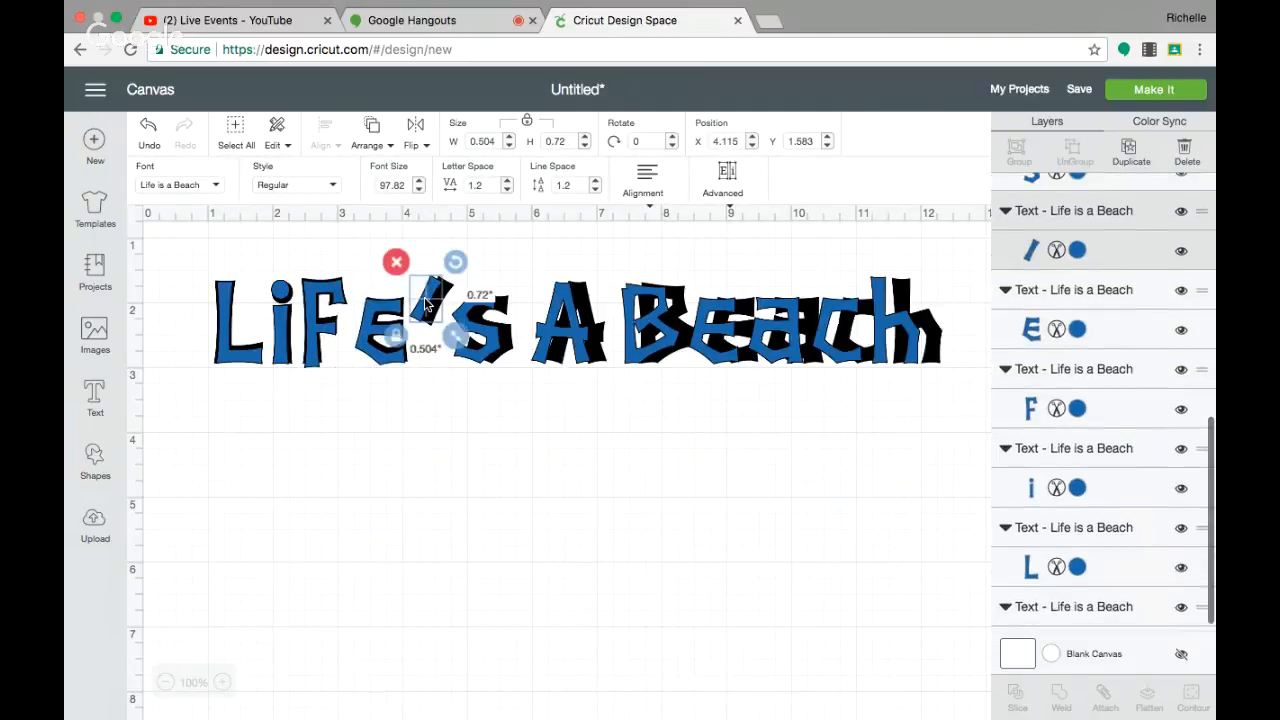
pyautogui.moveTo(425, 305); pyautogui.dragTo(505, 342)
pyautogui.moveTo(583, 347); pyautogui.dragTo(911, 326)
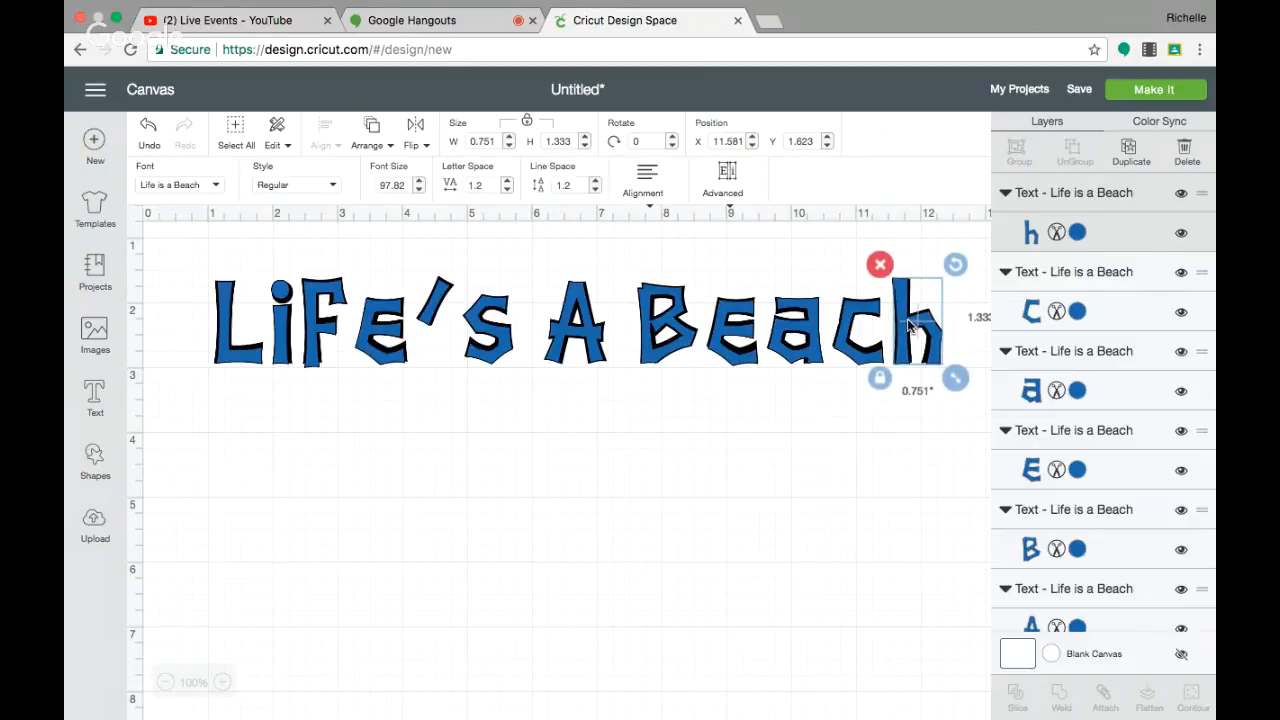
pyautogui.click(758, 461)
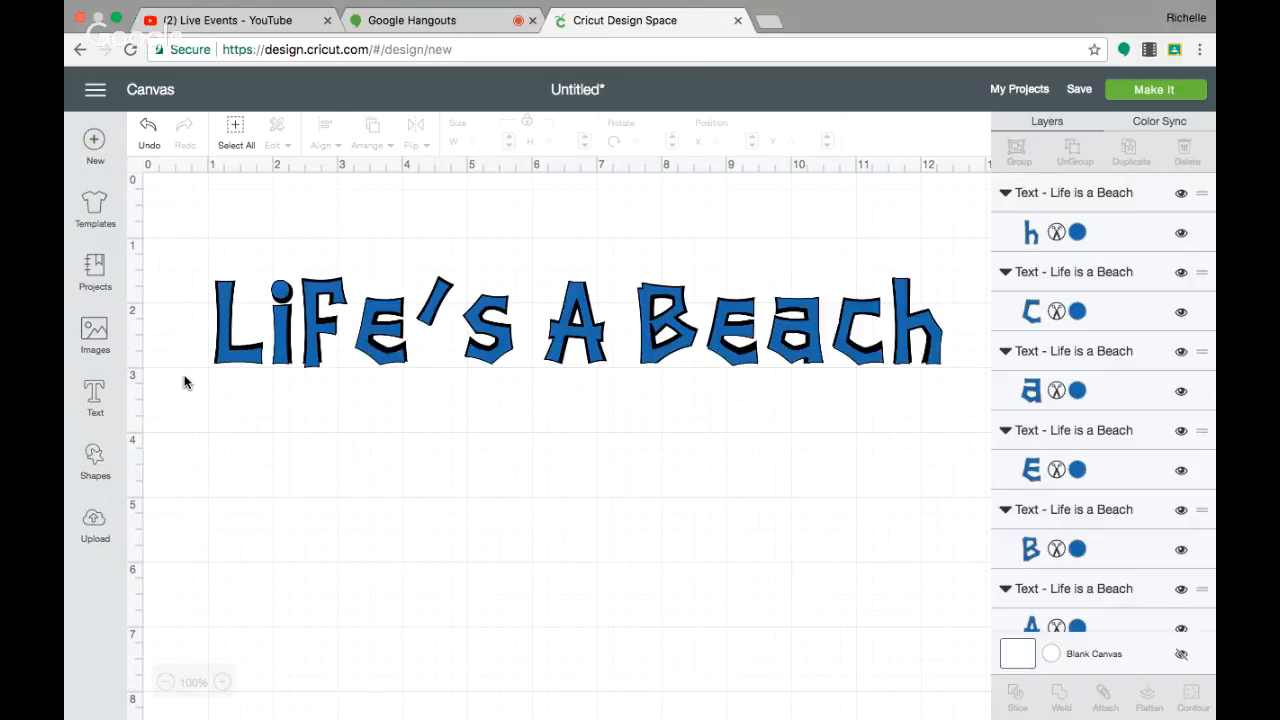
# Step: Select all the layered blue letters and the black text and delete them from the canvas
pyautogui.moveTo(184, 380); pyautogui.dragTo(885, 383)
pyautogui.moveTo(201, 267); pyautogui.dragTo(953, 397)
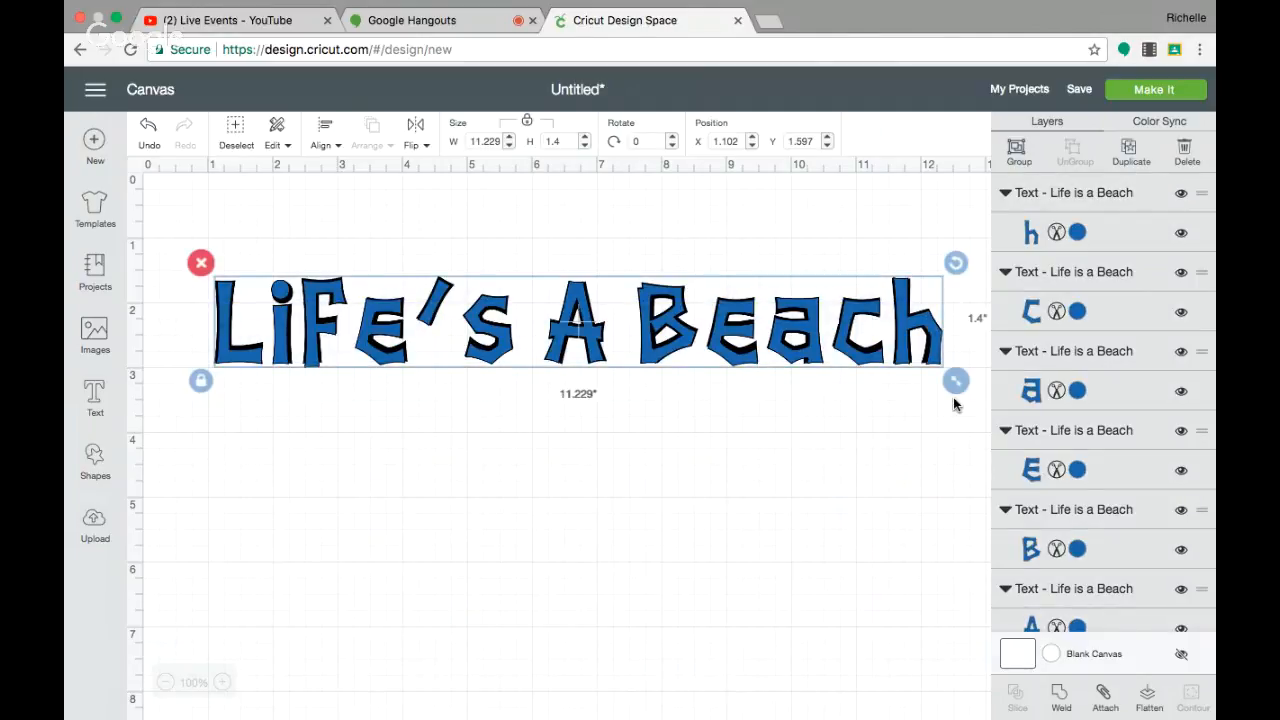
pyautogui.press('Delete')
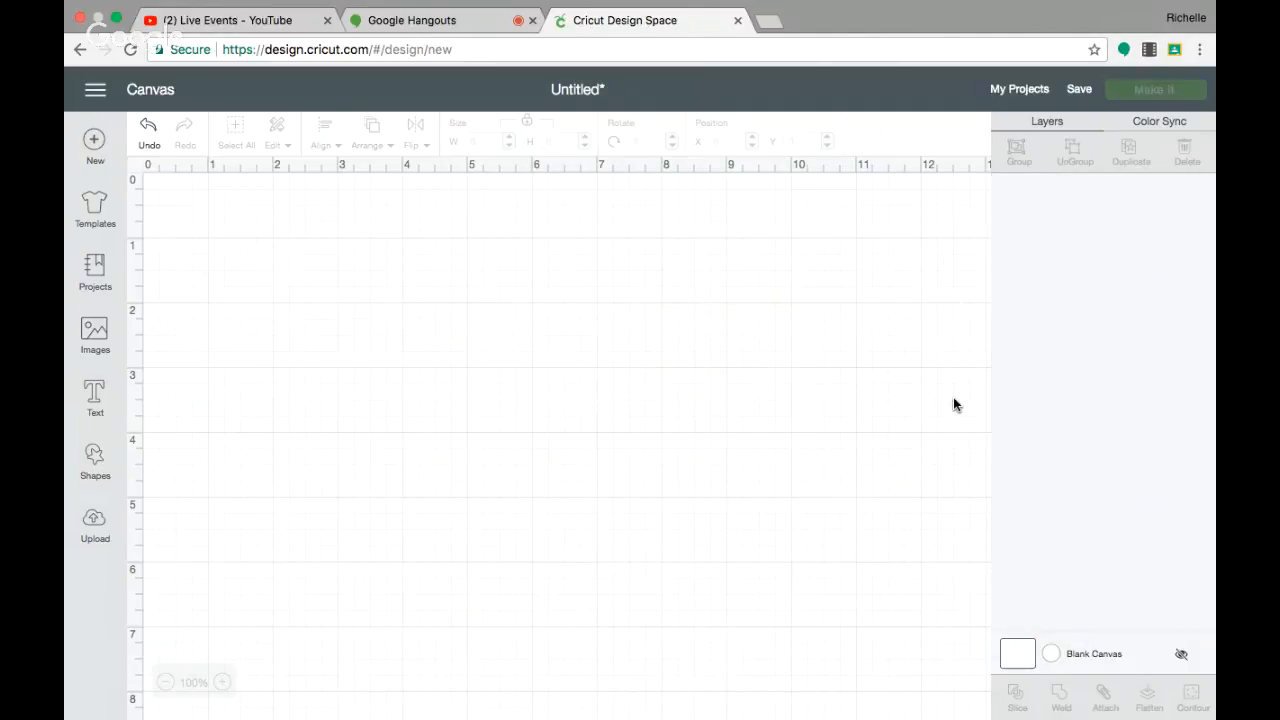
# Step: Add a new text object reading "Life's A Beach" to the empty canvas
pyautogui.click(95, 390)
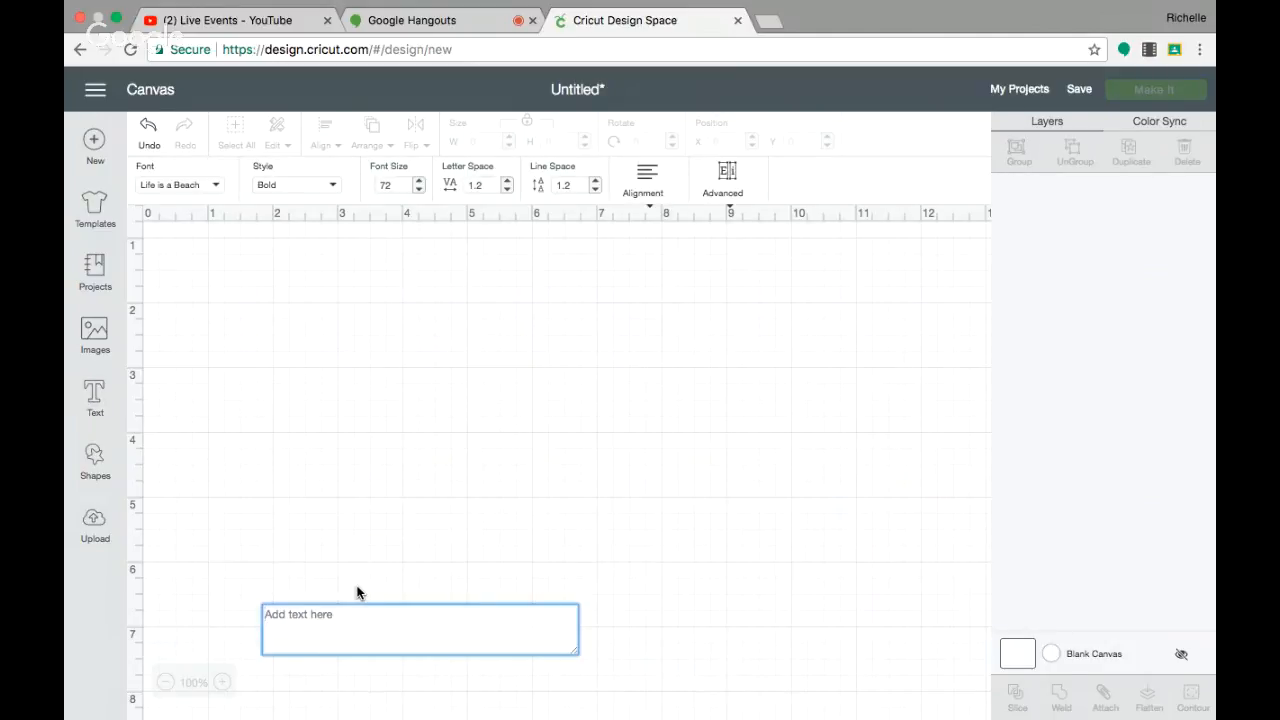
pyautogui.write("Life's A")
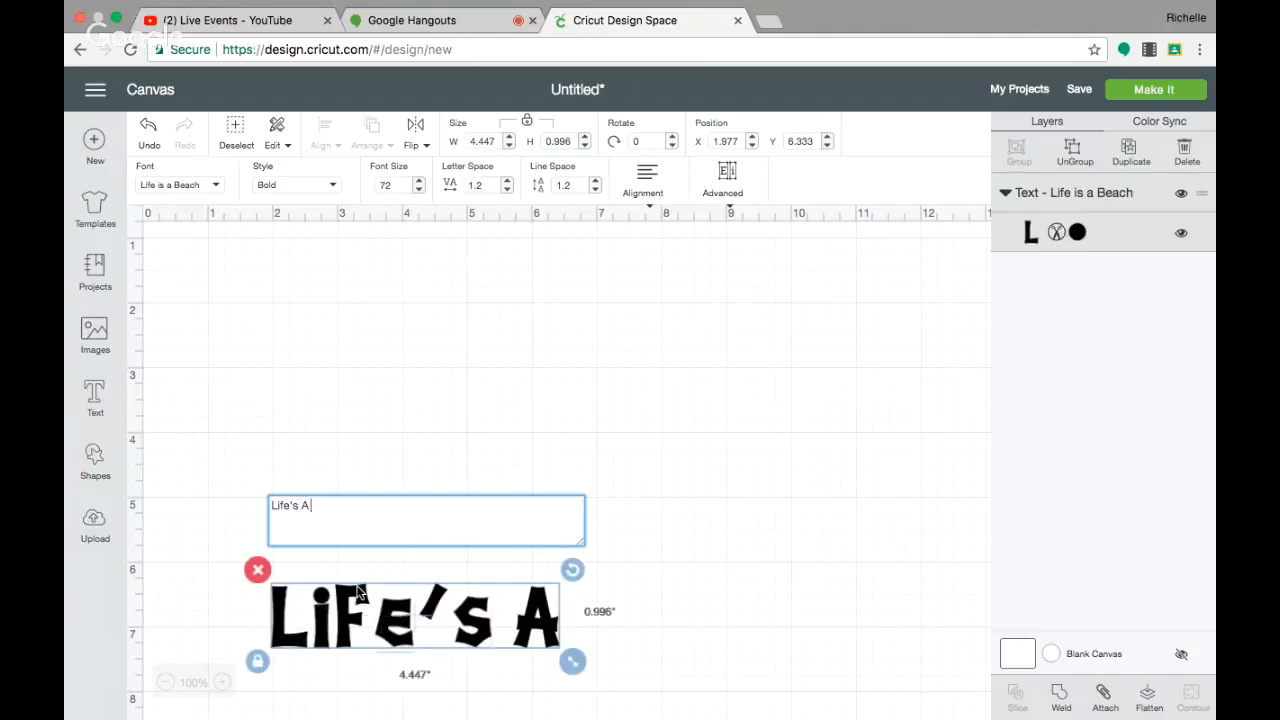
pyautogui.write(' Beach')
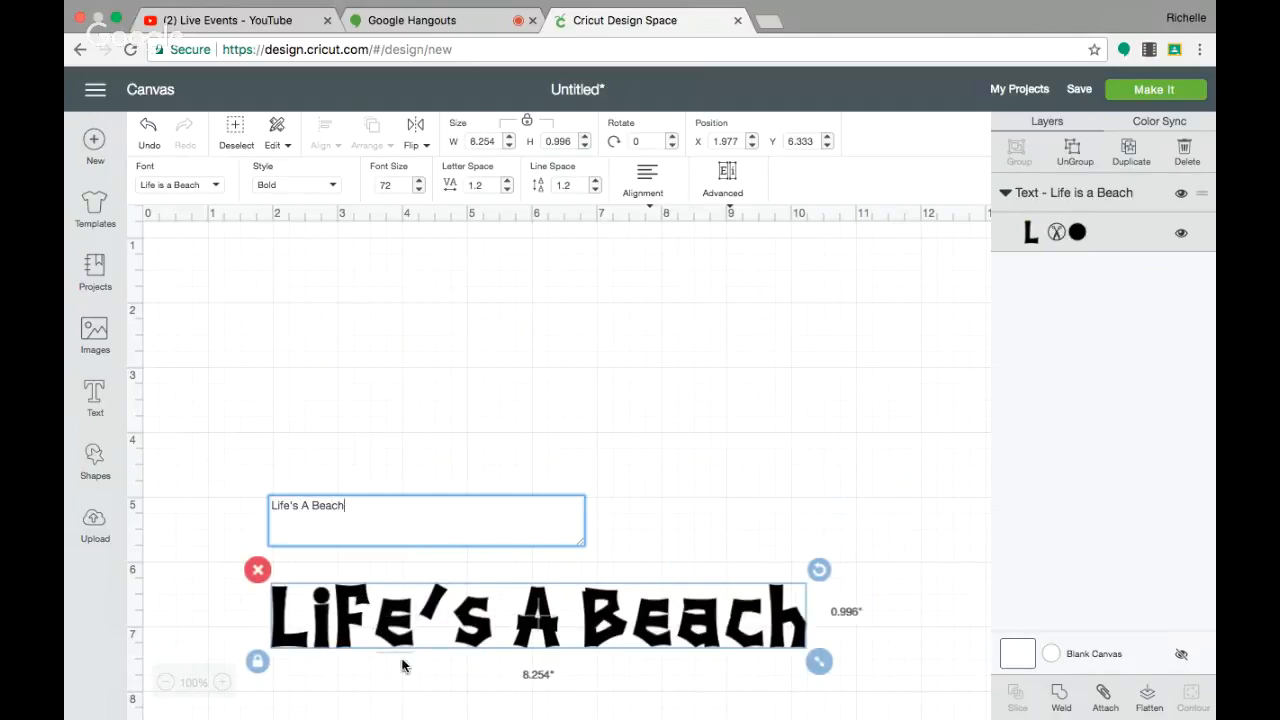
# Step: Enlarge the text to about 10.8" wide near X 1.26, Y 1.65, and reselect the Life is a Beach font
pyautogui.moveTo(390, 640); pyautogui.dragTo(400, 303)
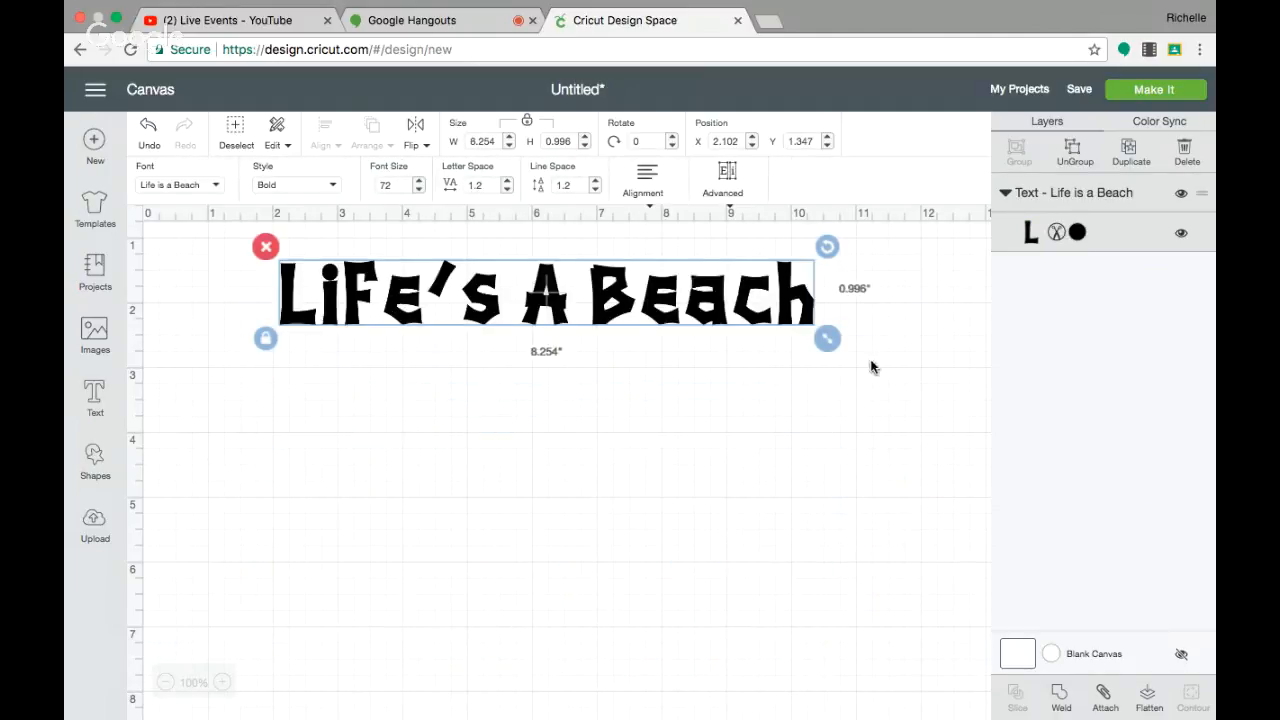
pyautogui.moveTo(827, 338); pyautogui.dragTo(1048, 434)
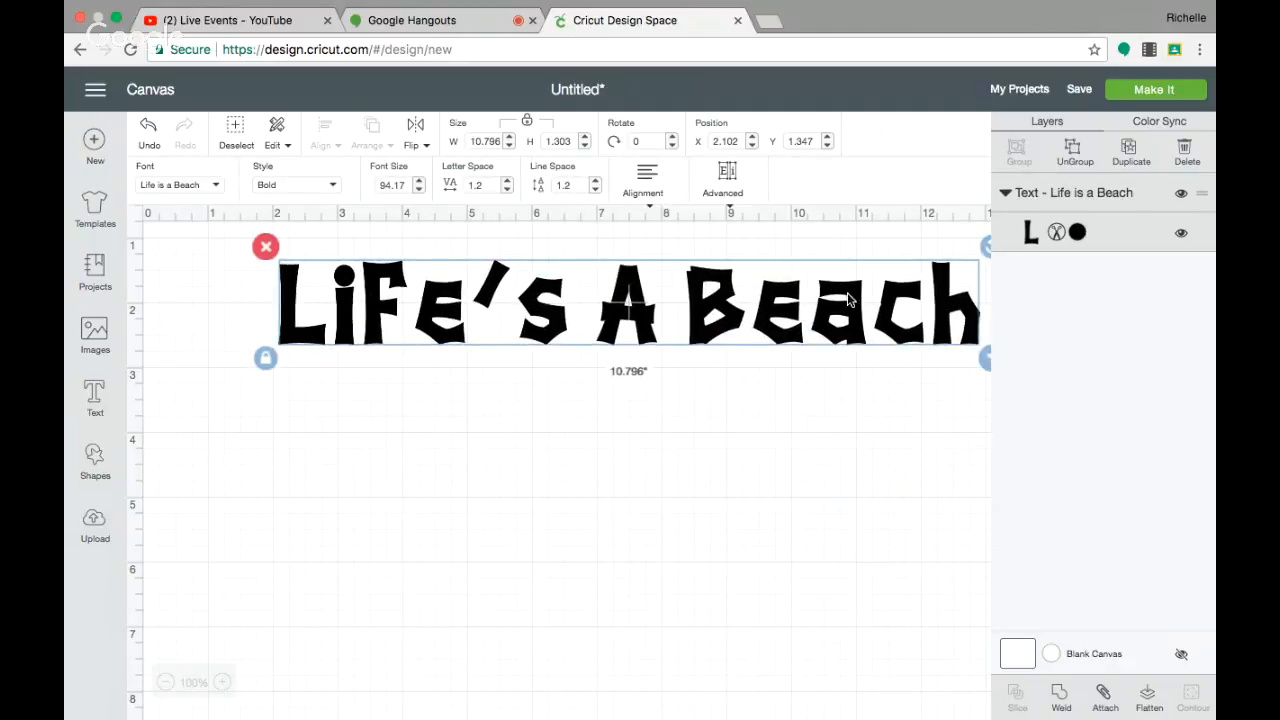
pyautogui.moveTo(777, 325); pyautogui.dragTo(722, 345)
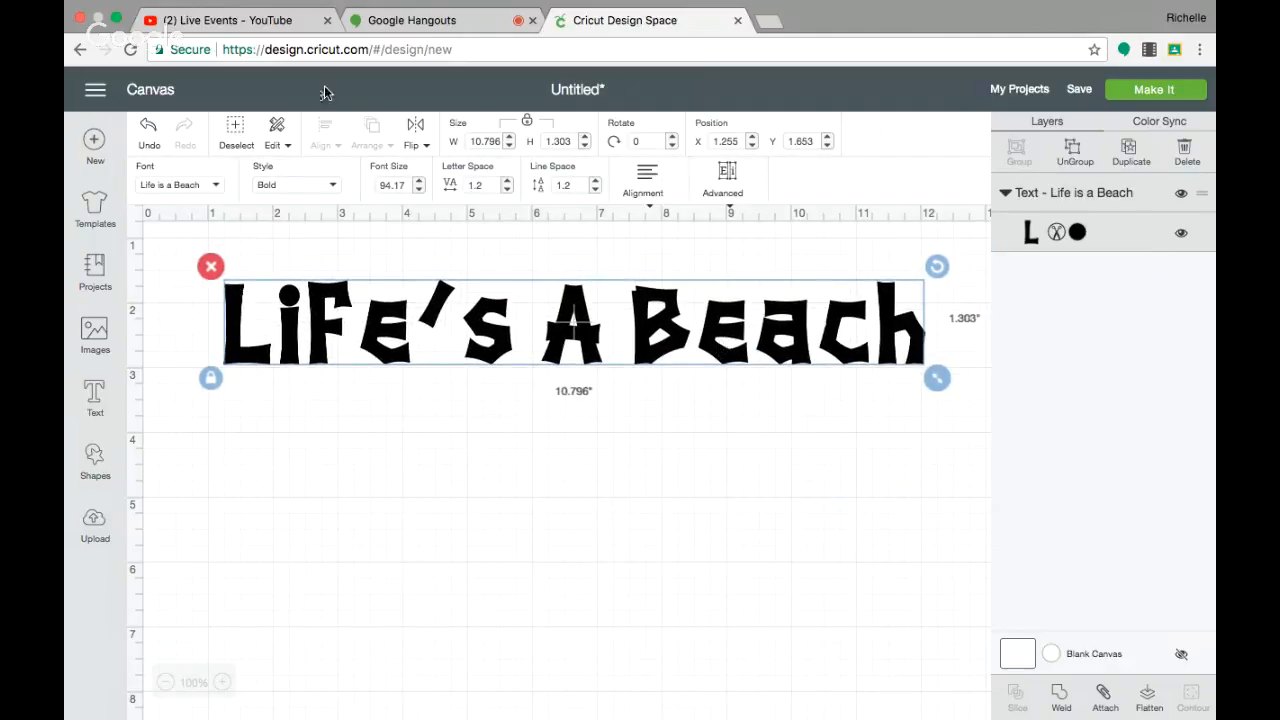
pyautogui.click(190, 187)
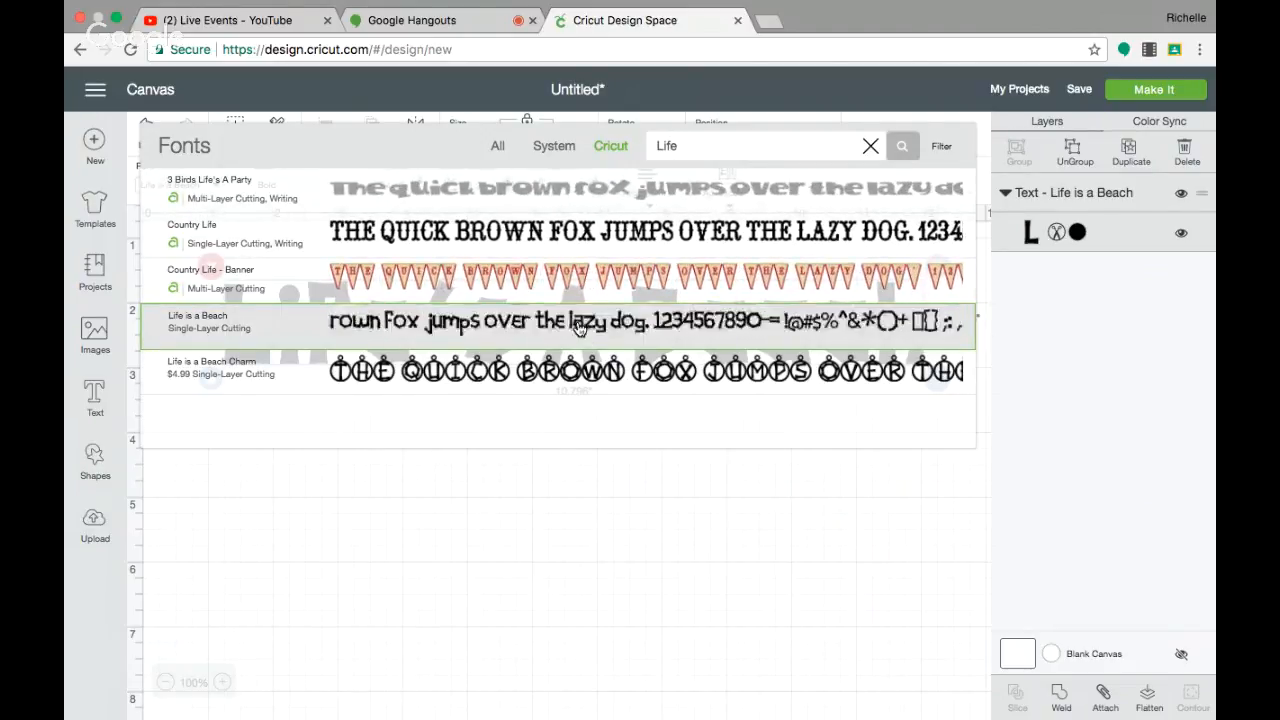
pyautogui.click(578, 328)
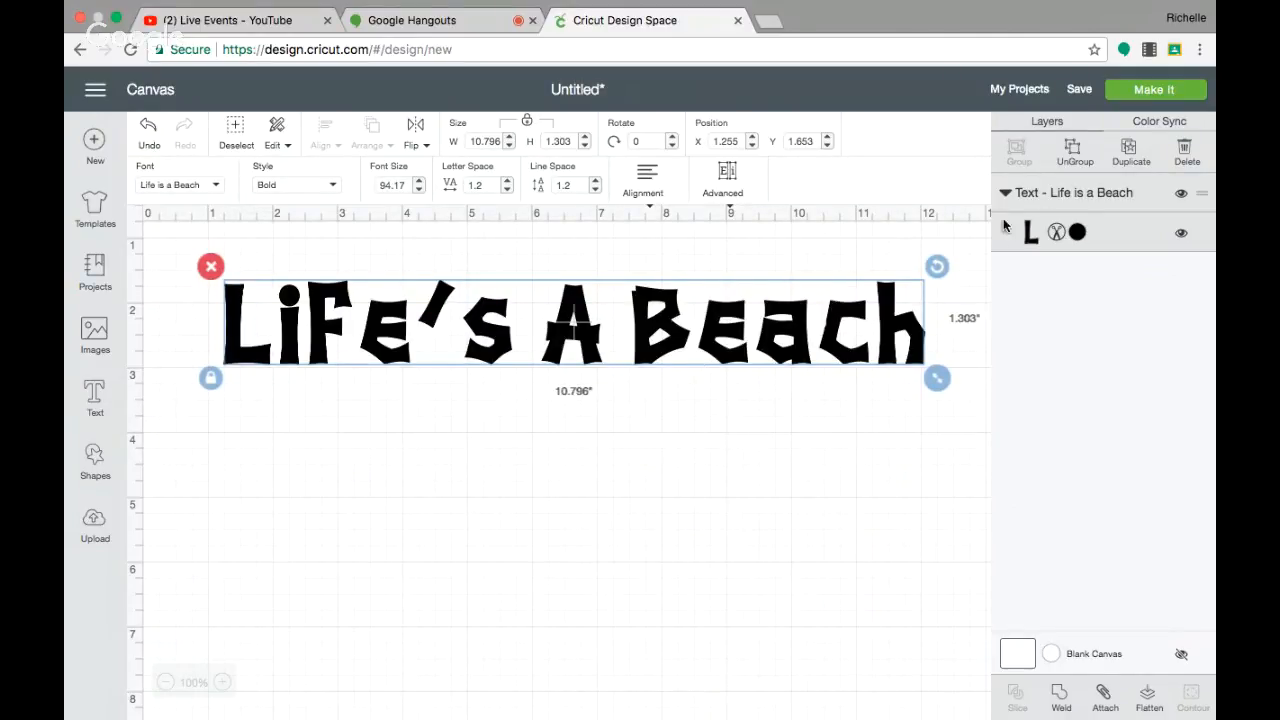
# Step: Make a blue duplicate of the "Life's A Beach" text and place it well below the black original
pyautogui.click(1132, 149)
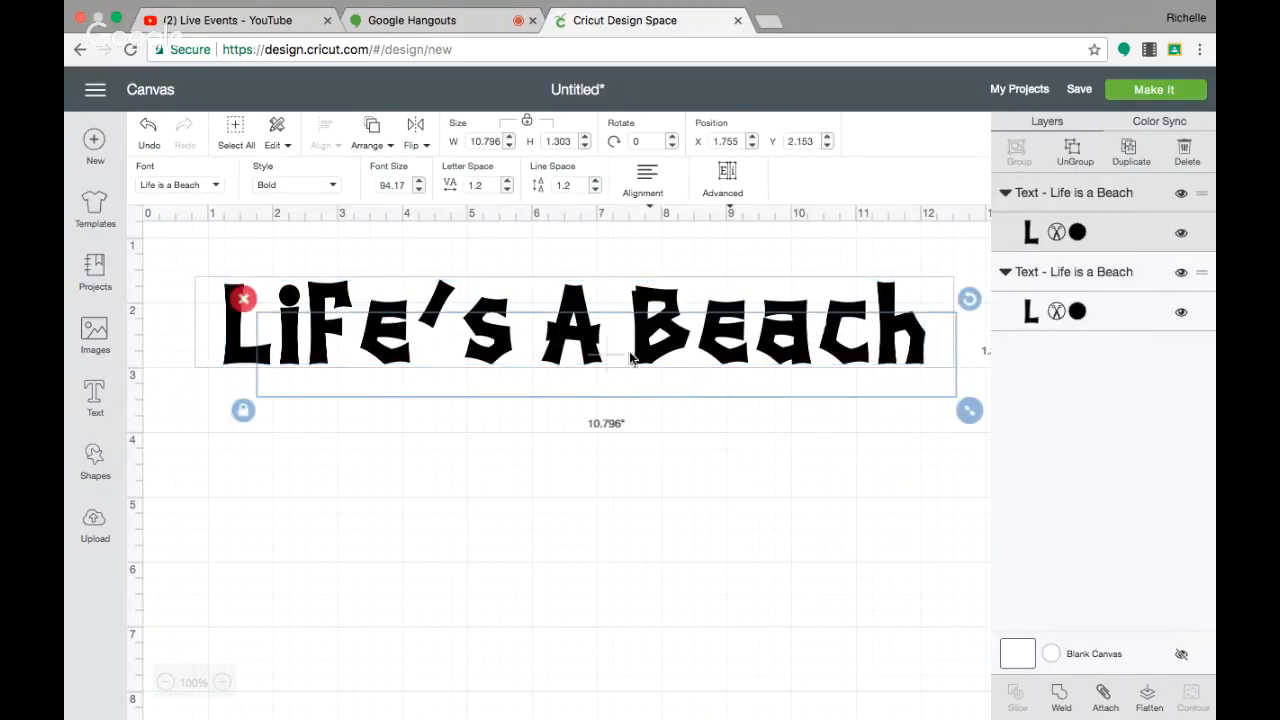
pyautogui.moveTo(627, 362); pyautogui.dragTo(601, 549)
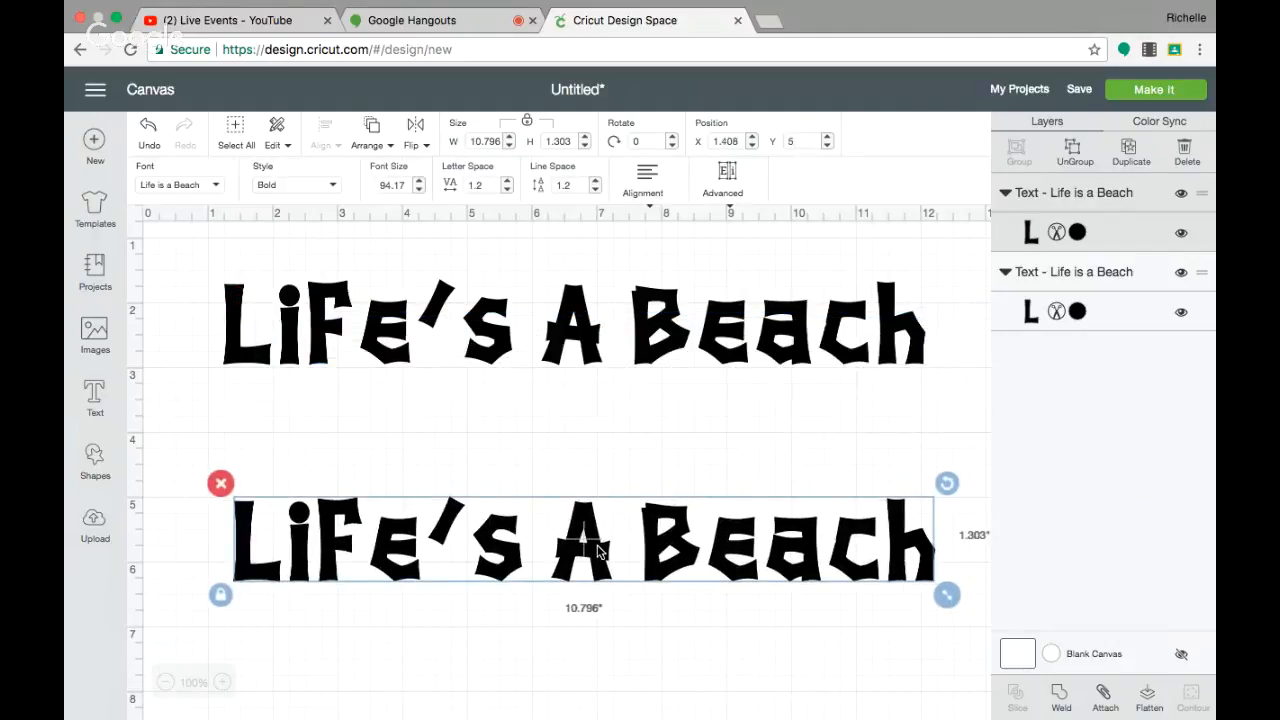
pyautogui.click(1078, 232)
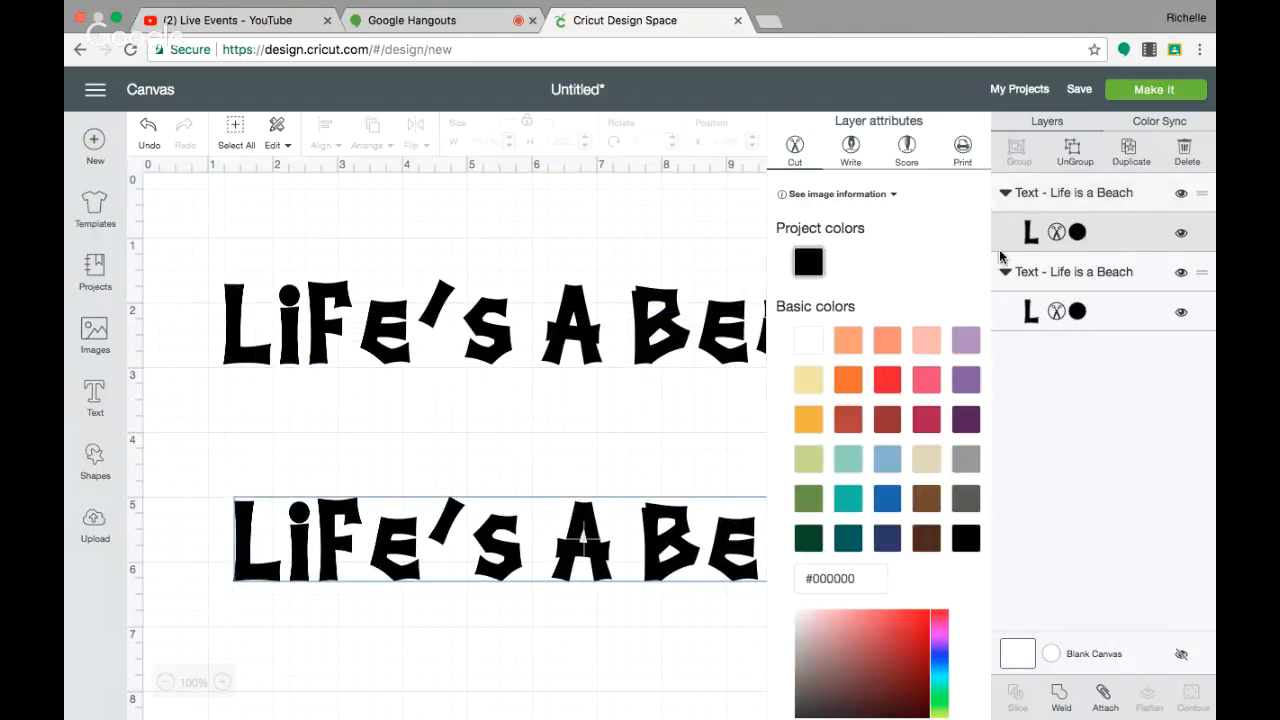
pyautogui.click(887, 498)
pyautogui.moveTo(653, 566); pyautogui.dragTo(638, 653)
# Step: Switch the black text's style to Regular for comparison and set it back to Bold
pyautogui.click(585, 348)
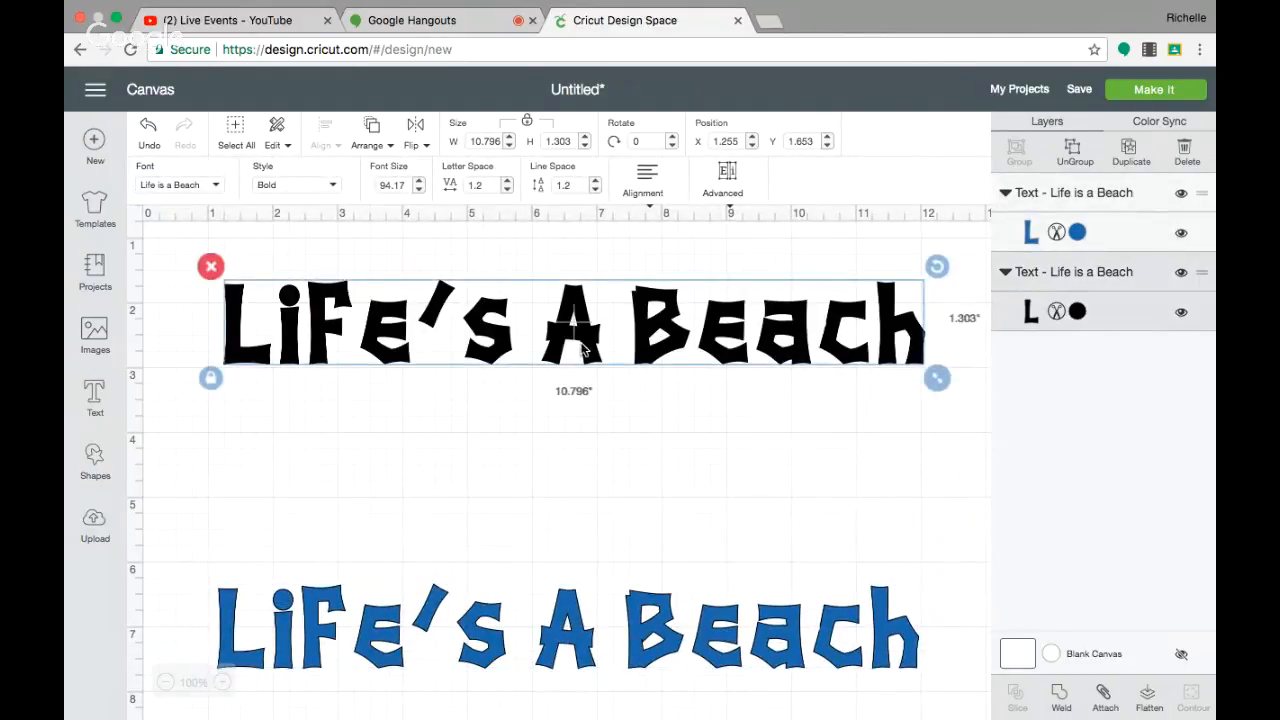
pyautogui.click(331, 187)
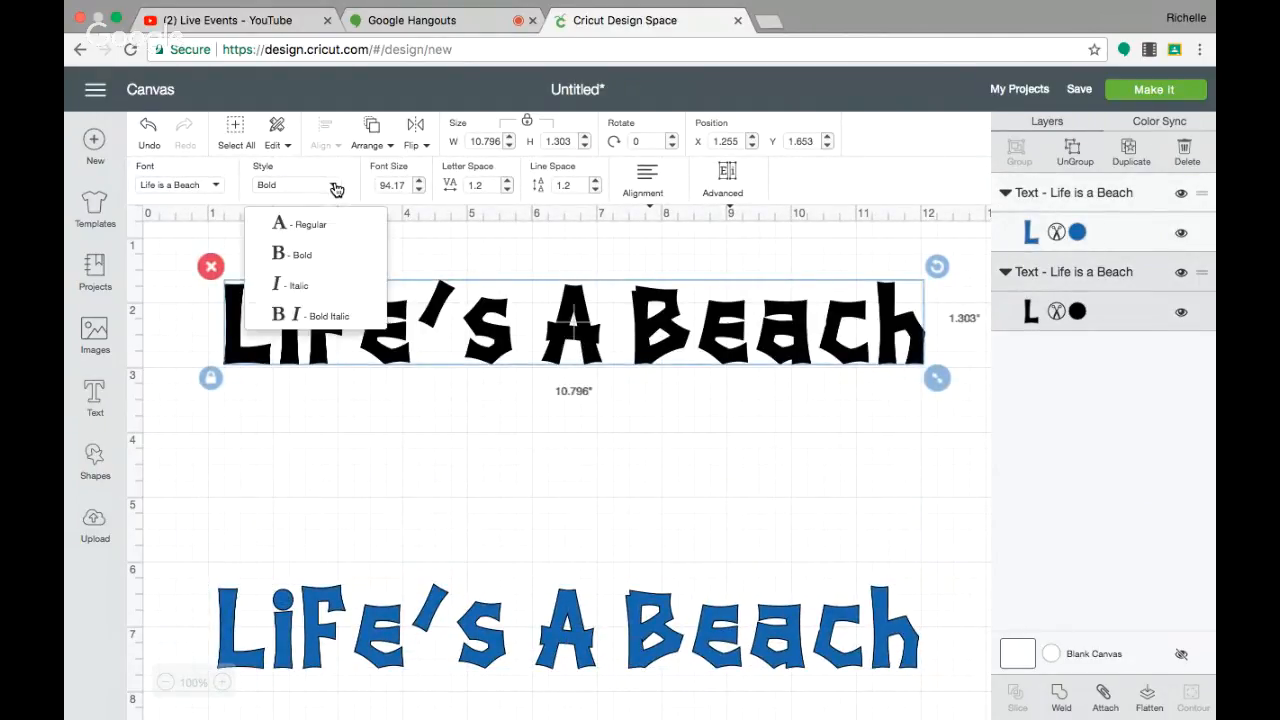
pyautogui.click(309, 254)
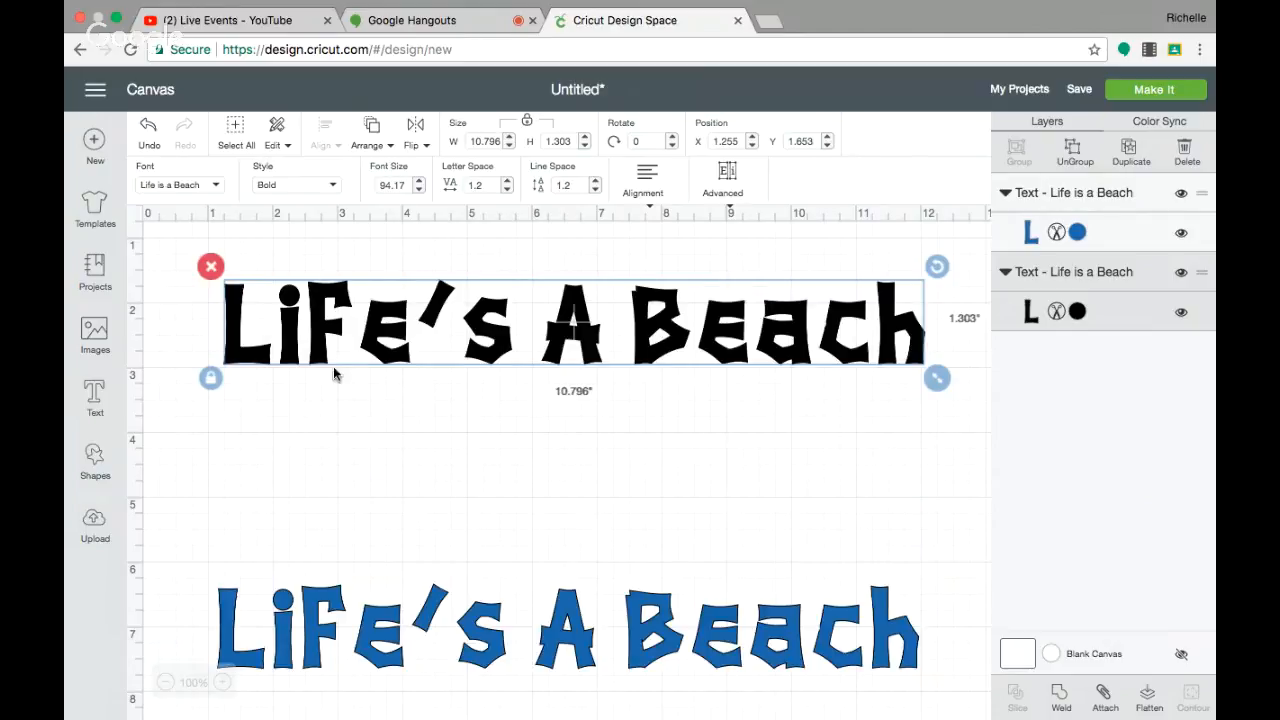
pyautogui.click(320, 186)
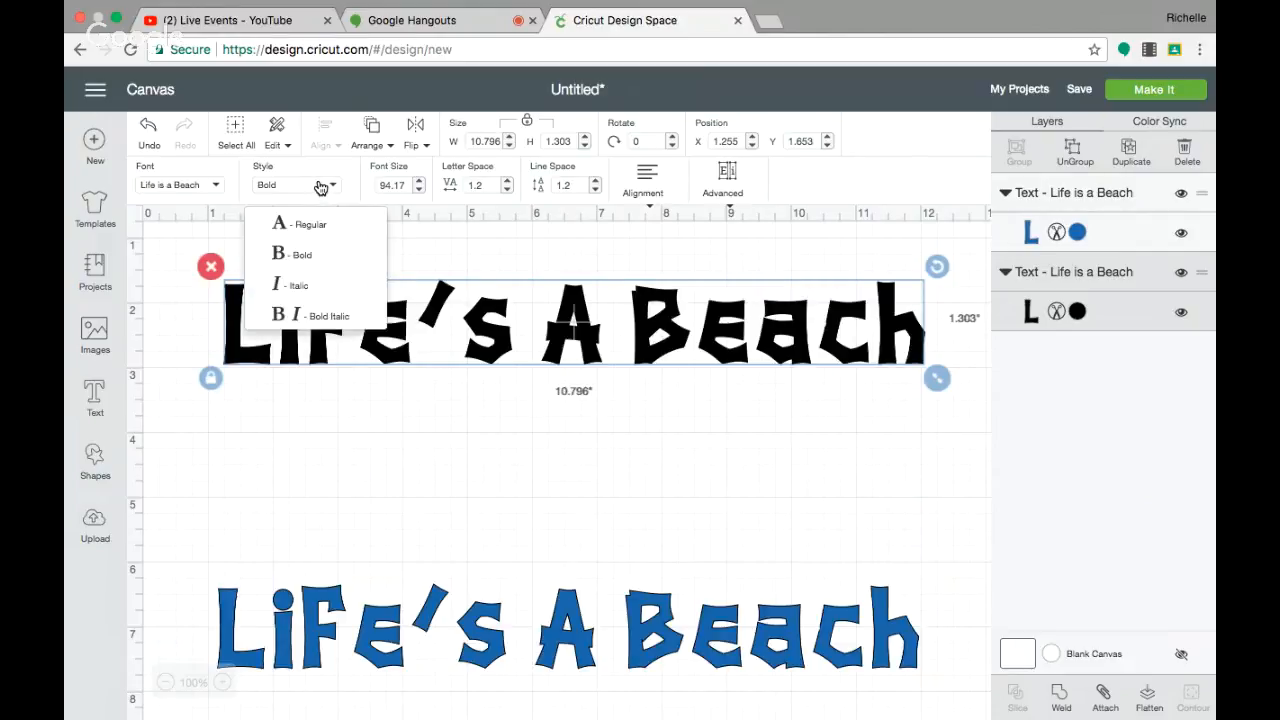
pyautogui.click(299, 226)
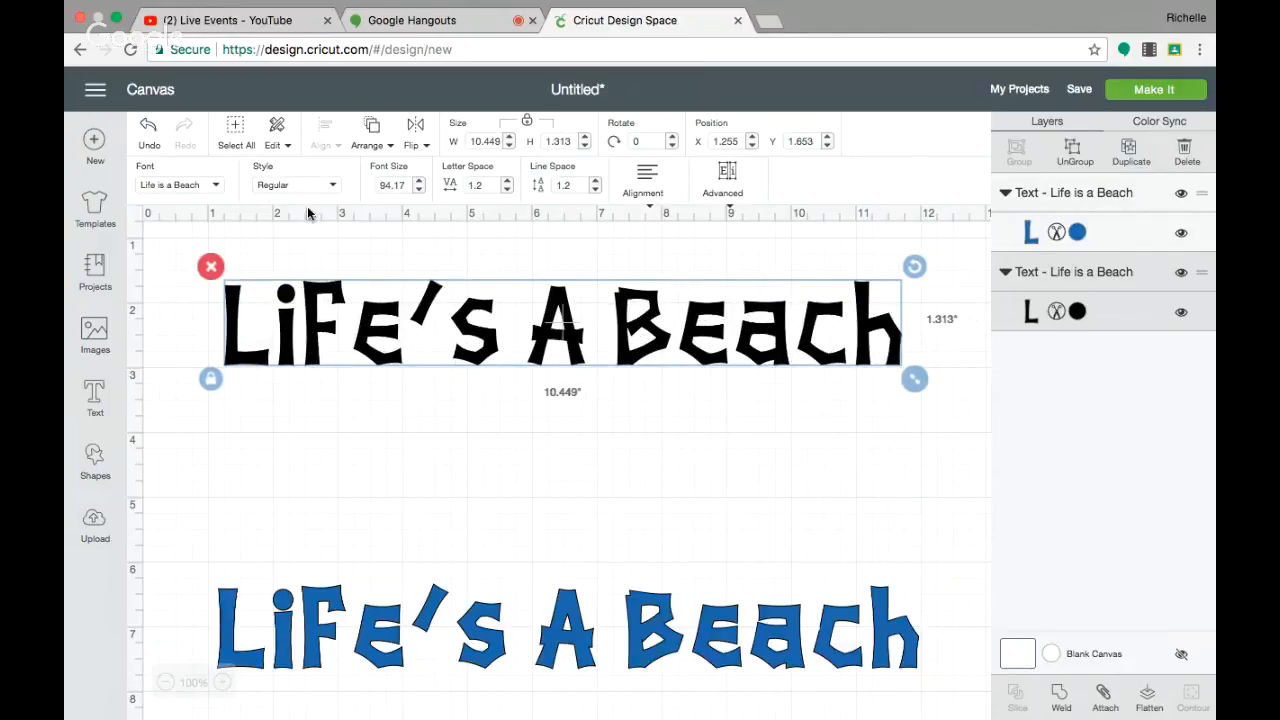
pyautogui.click(315, 187)
pyautogui.click(300, 254)
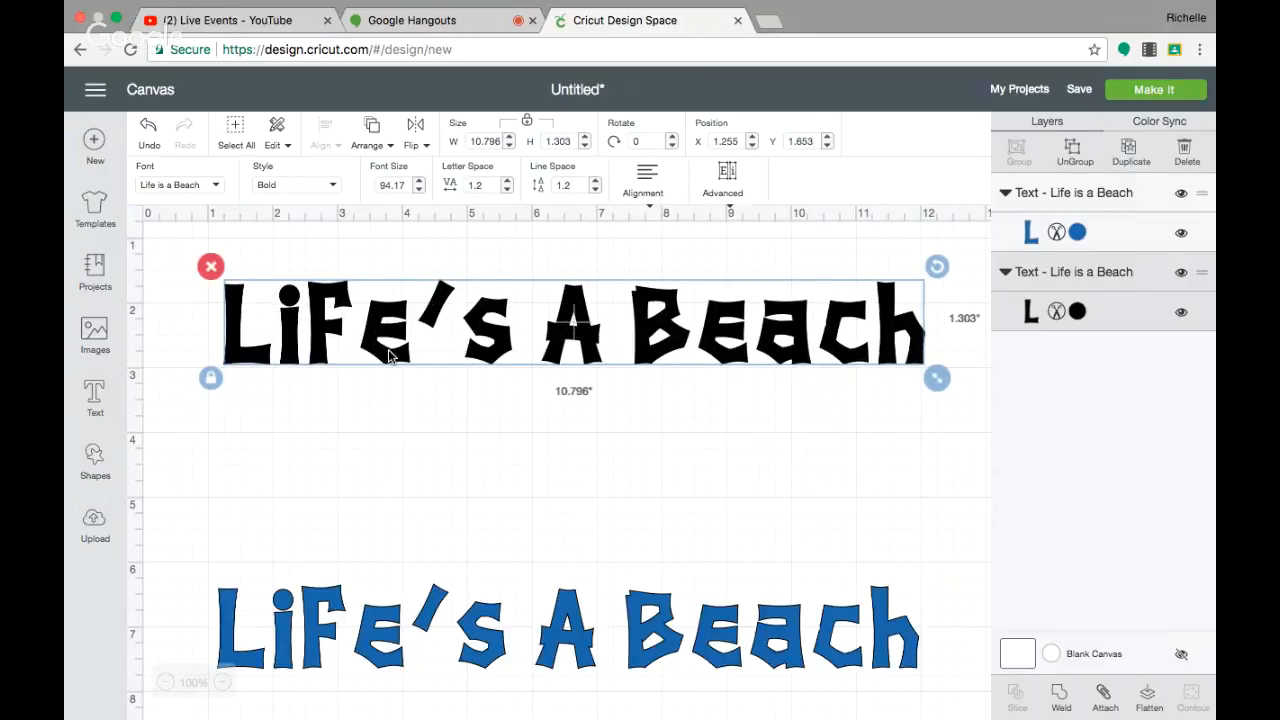
# Step: Reduce the letter space of the bold black text step by step to -0.5
pyautogui.moveTo(390, 352); pyautogui.dragTo(387, 349)
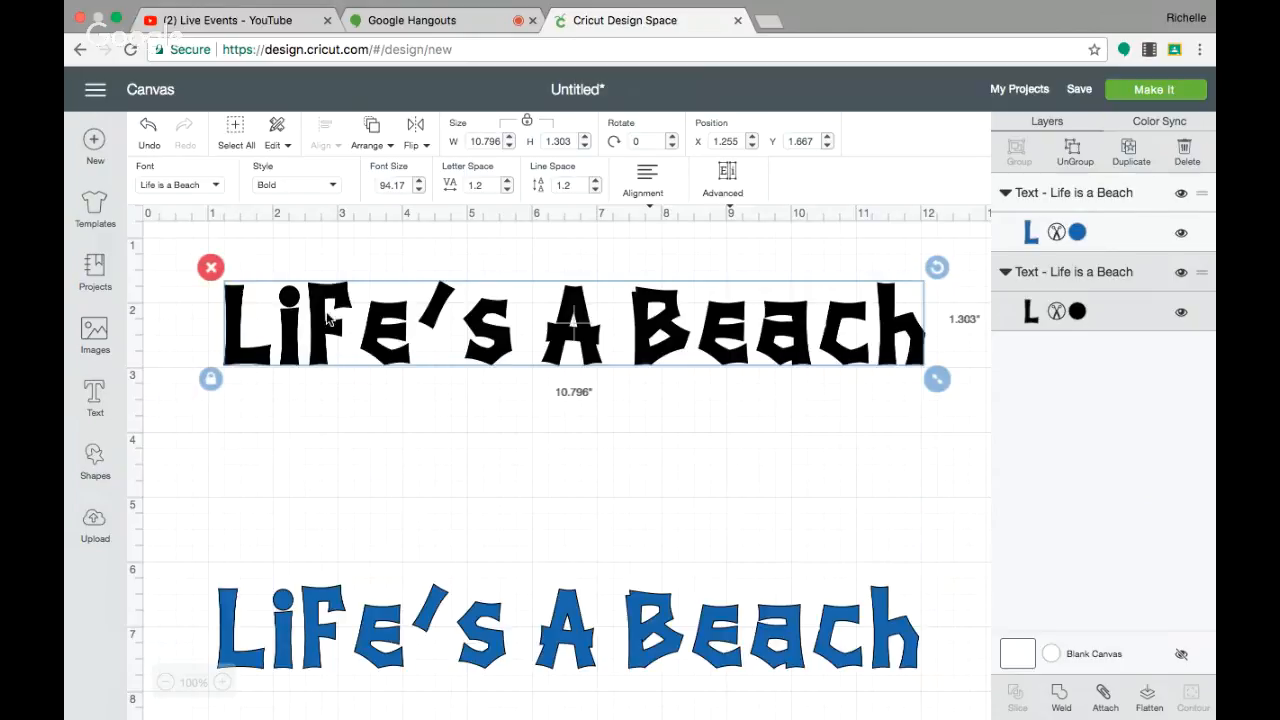
pyautogui.click(508, 190)
pyautogui.click(508, 190)
pyautogui.click(508, 190)
pyautogui.click(508, 190)
pyautogui.click(508, 190)
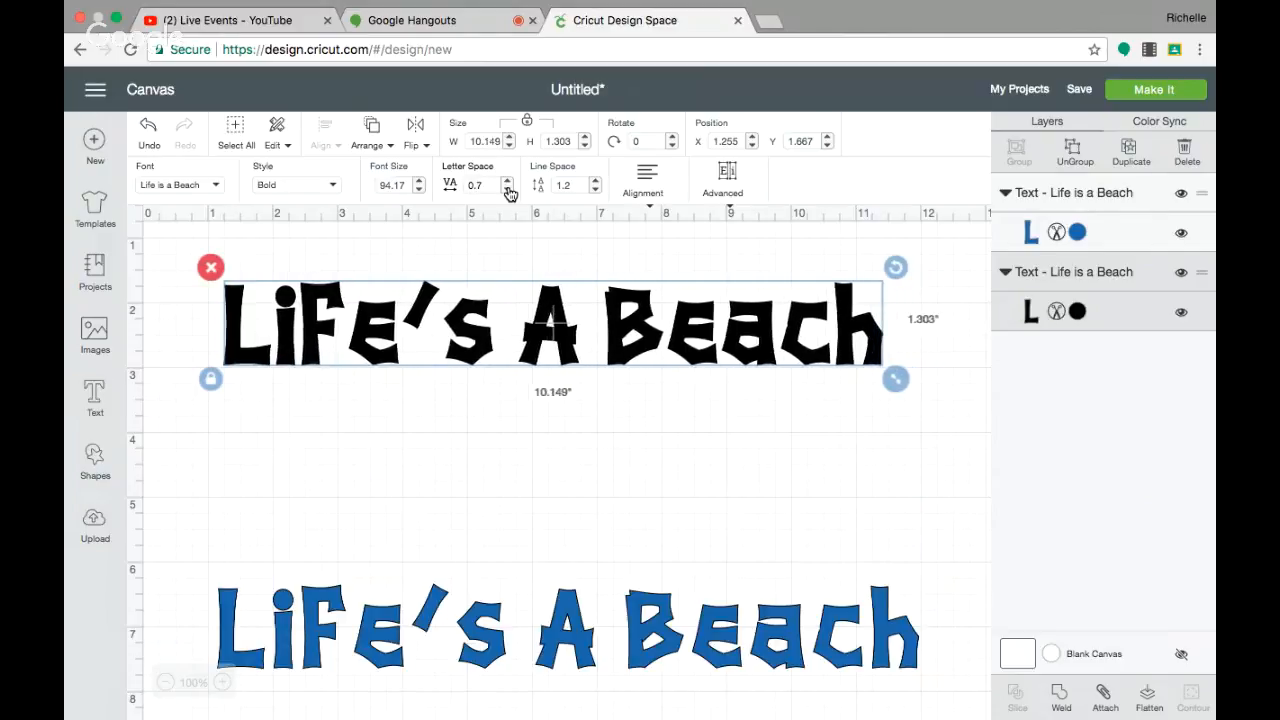
pyautogui.click(508, 190)
pyautogui.click(508, 190)
pyautogui.click(508, 190)
pyautogui.click(508, 190)
pyautogui.click(508, 190)
pyautogui.click(508, 190)
pyautogui.click(508, 190)
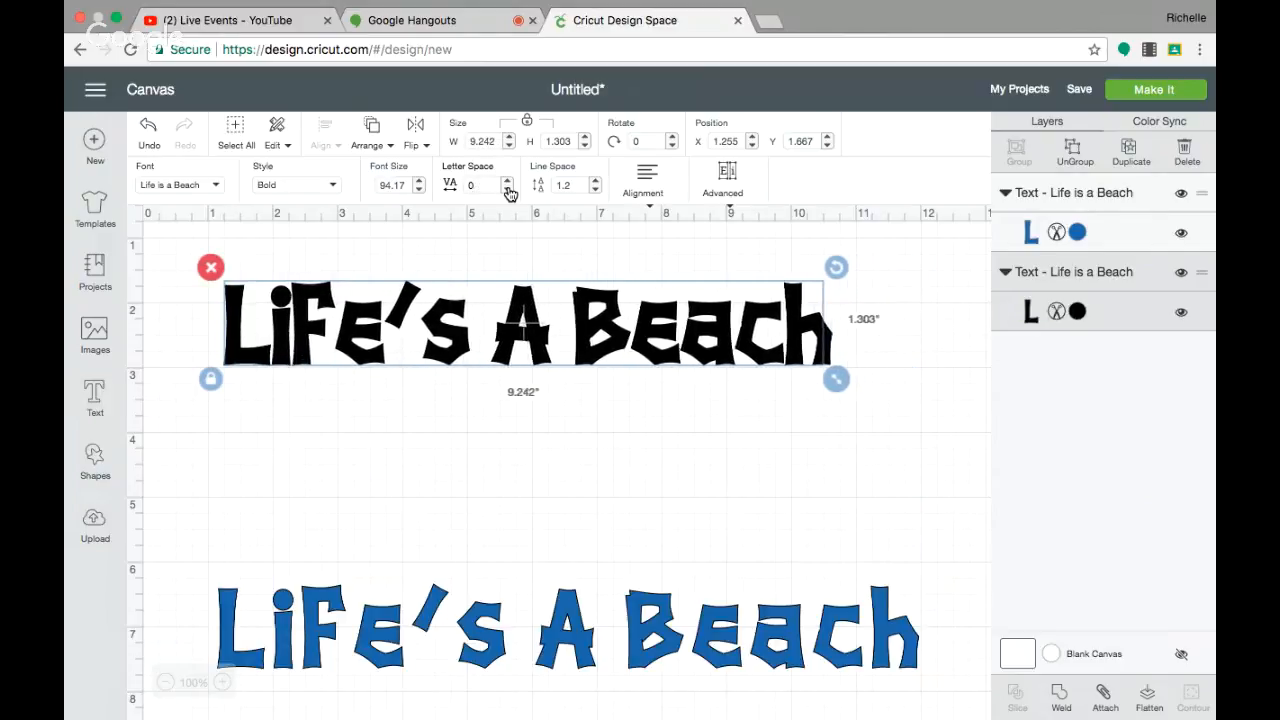
pyautogui.click(508, 190)
pyautogui.click(508, 190)
pyautogui.click(508, 190)
pyautogui.click(508, 190)
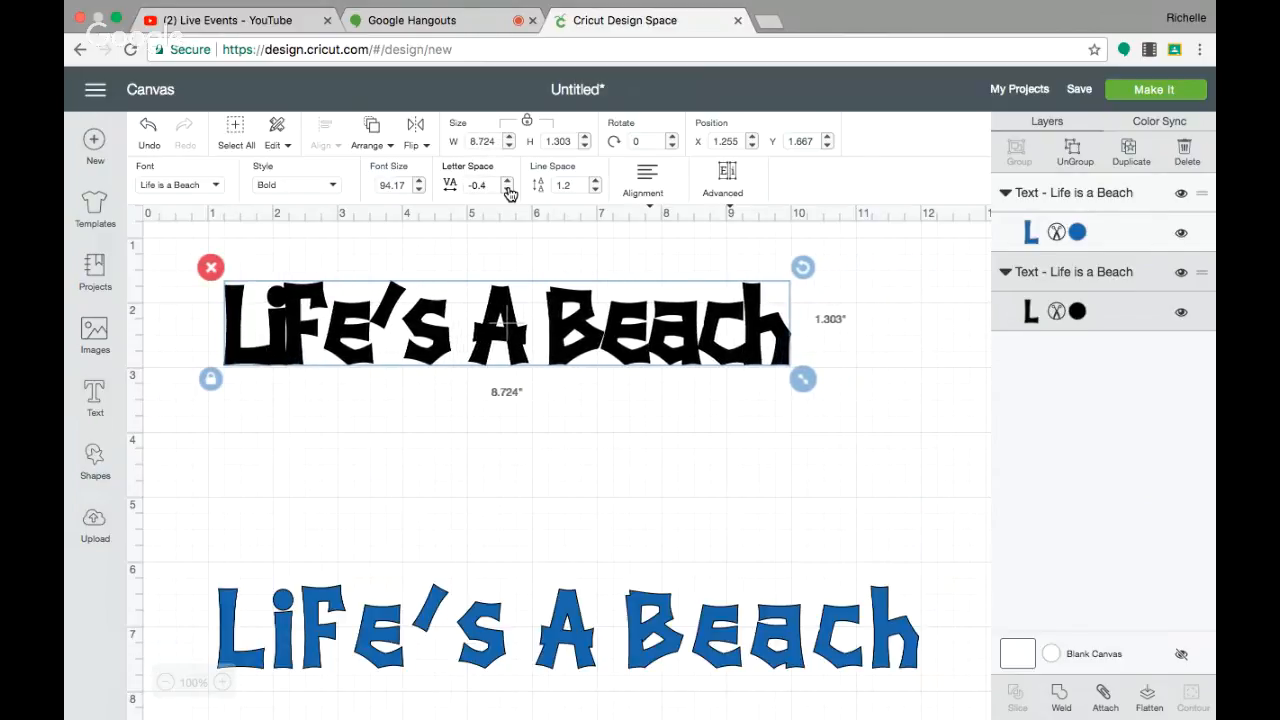
pyautogui.click(508, 190)
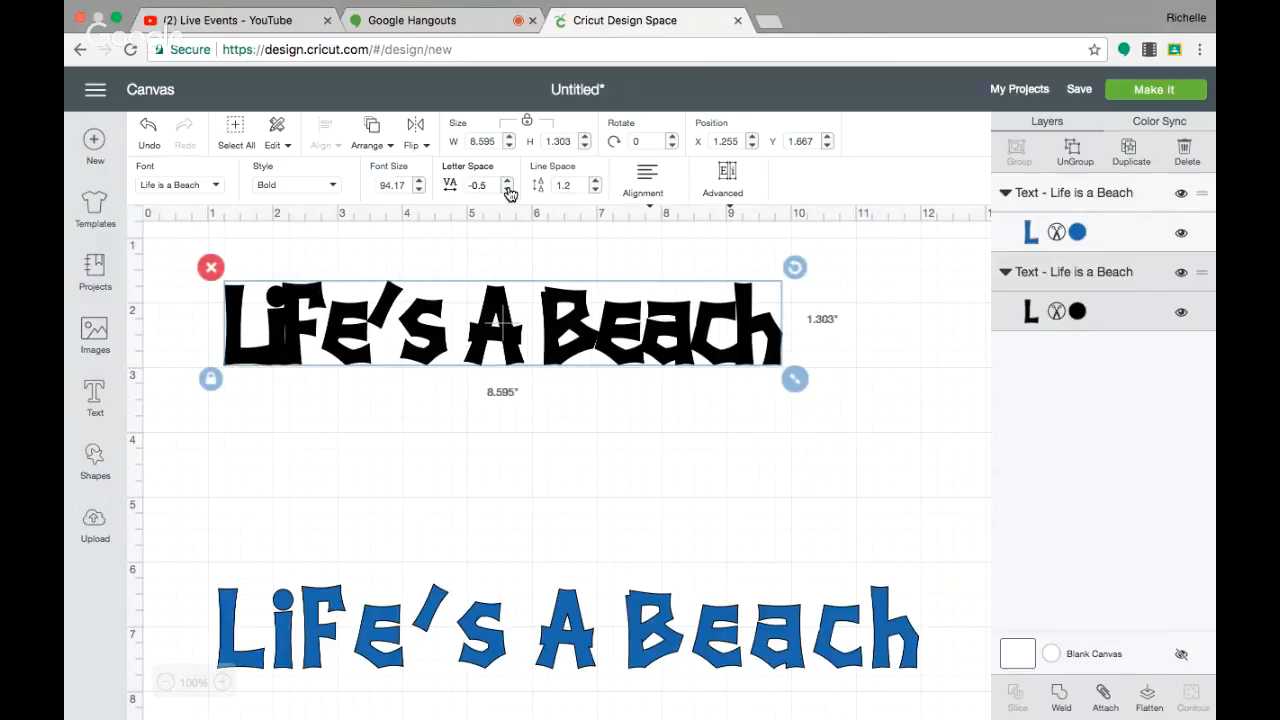
# Step: Try letter spaces of -0.6 and -0.4 on the bold black text, settle on -0.5, and weld the text
pyautogui.click(508, 190)
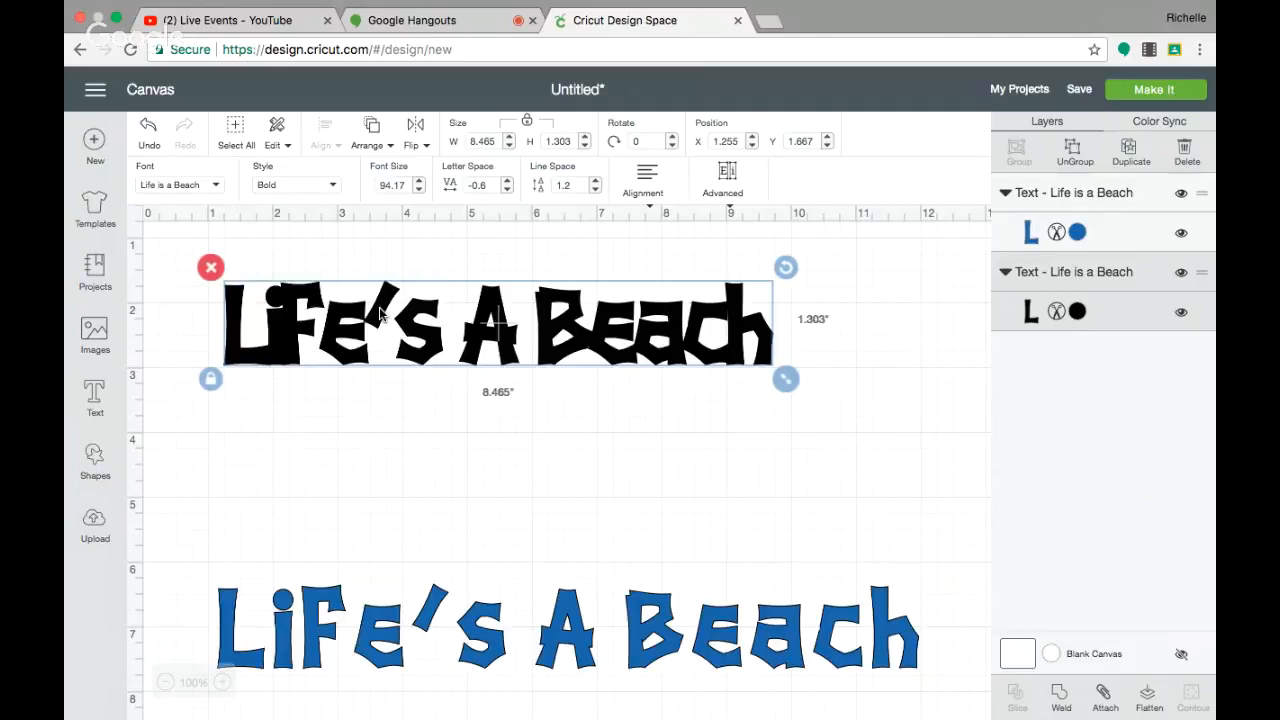
pyautogui.click(508, 182)
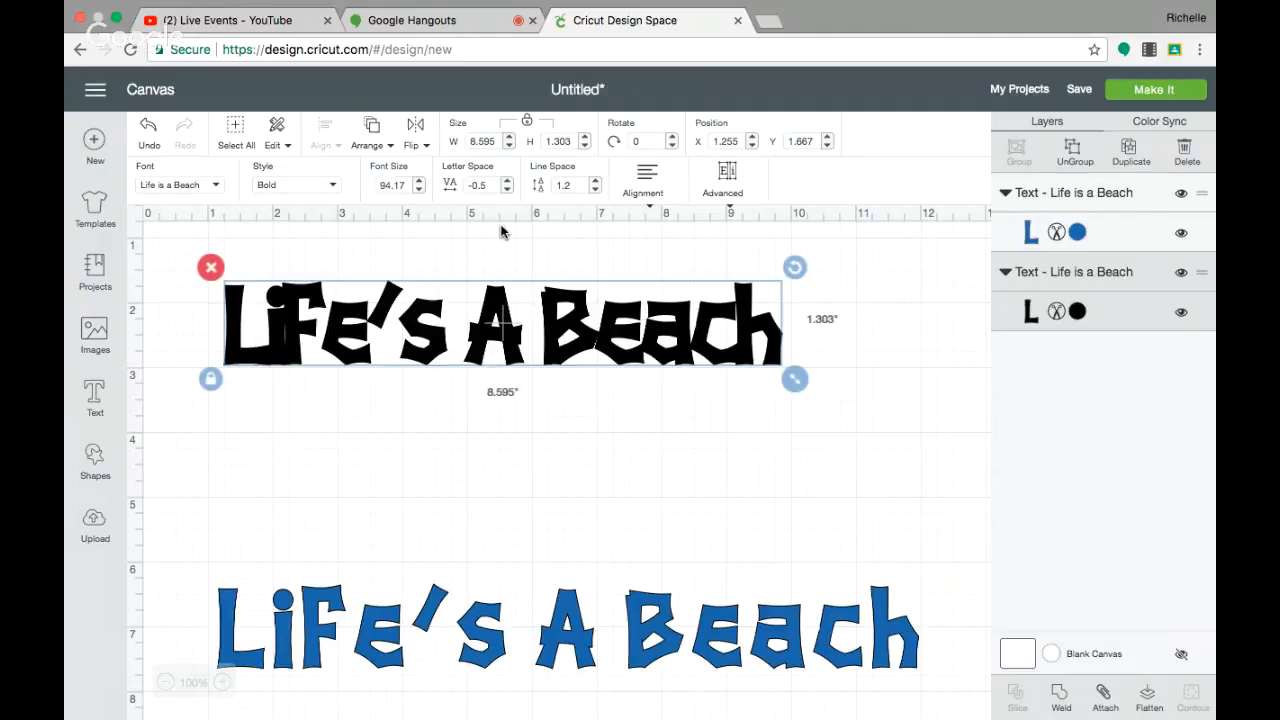
pyautogui.click(508, 182)
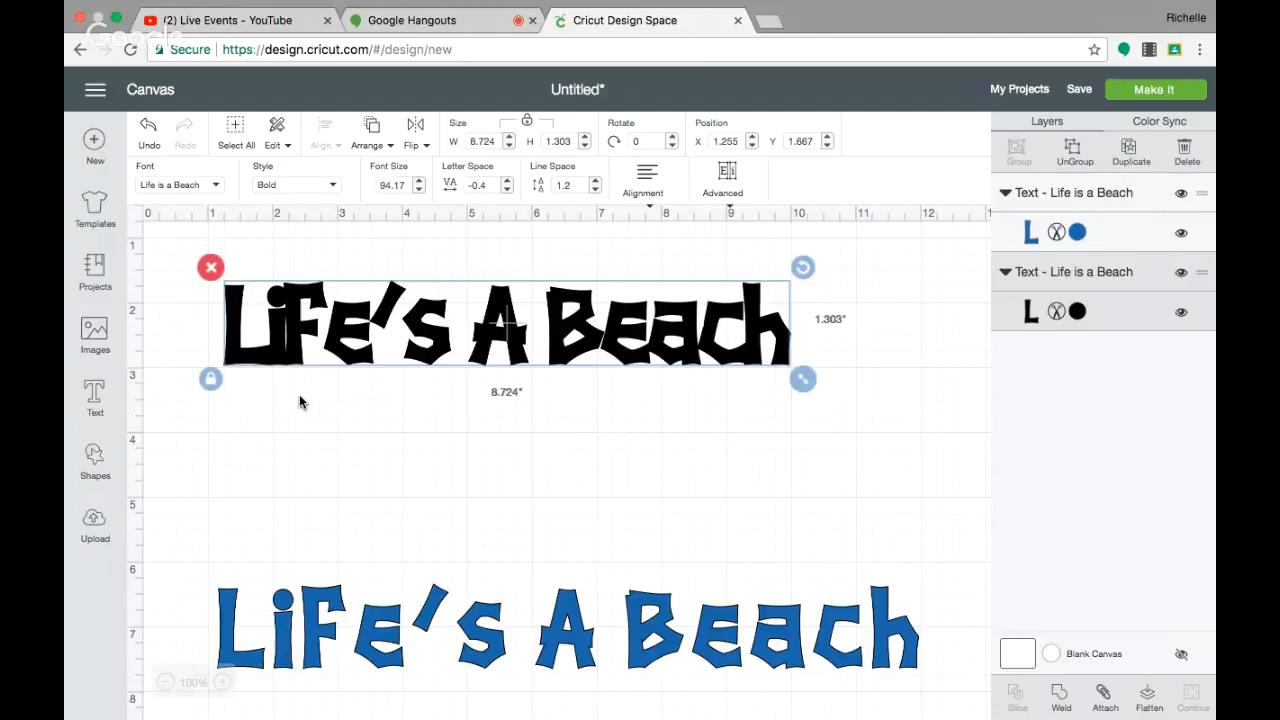
pyautogui.click(507, 190)
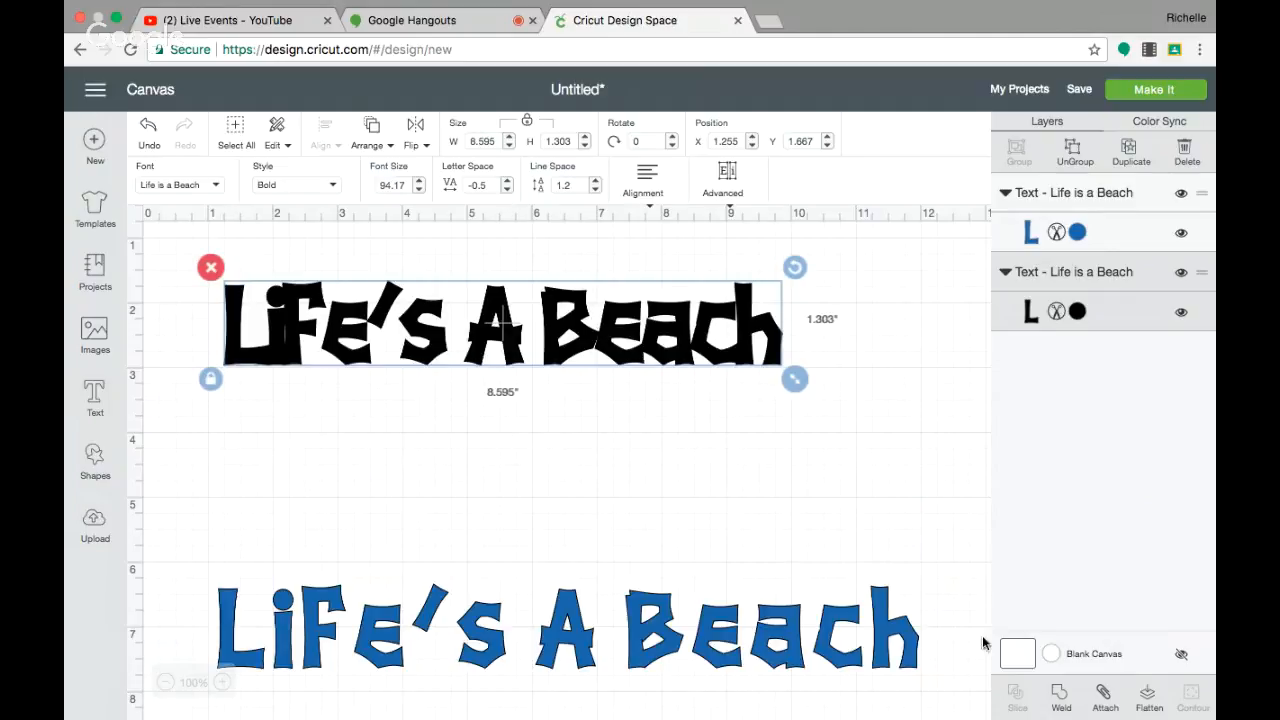
pyautogui.click(1058, 694)
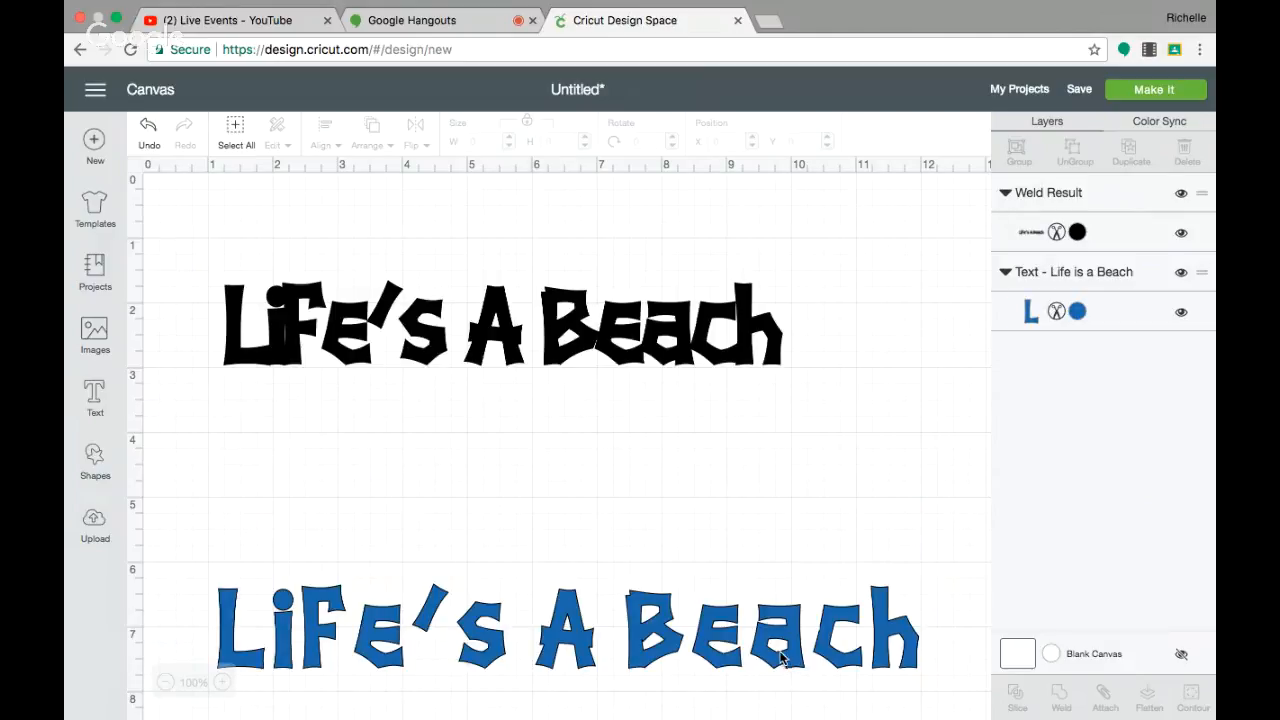
# Step: Position the welded black text roughly centred above the blue text, and ungroup the blue text into individual letters
pyautogui.moveTo(783, 657); pyautogui.dragTo(769, 494)
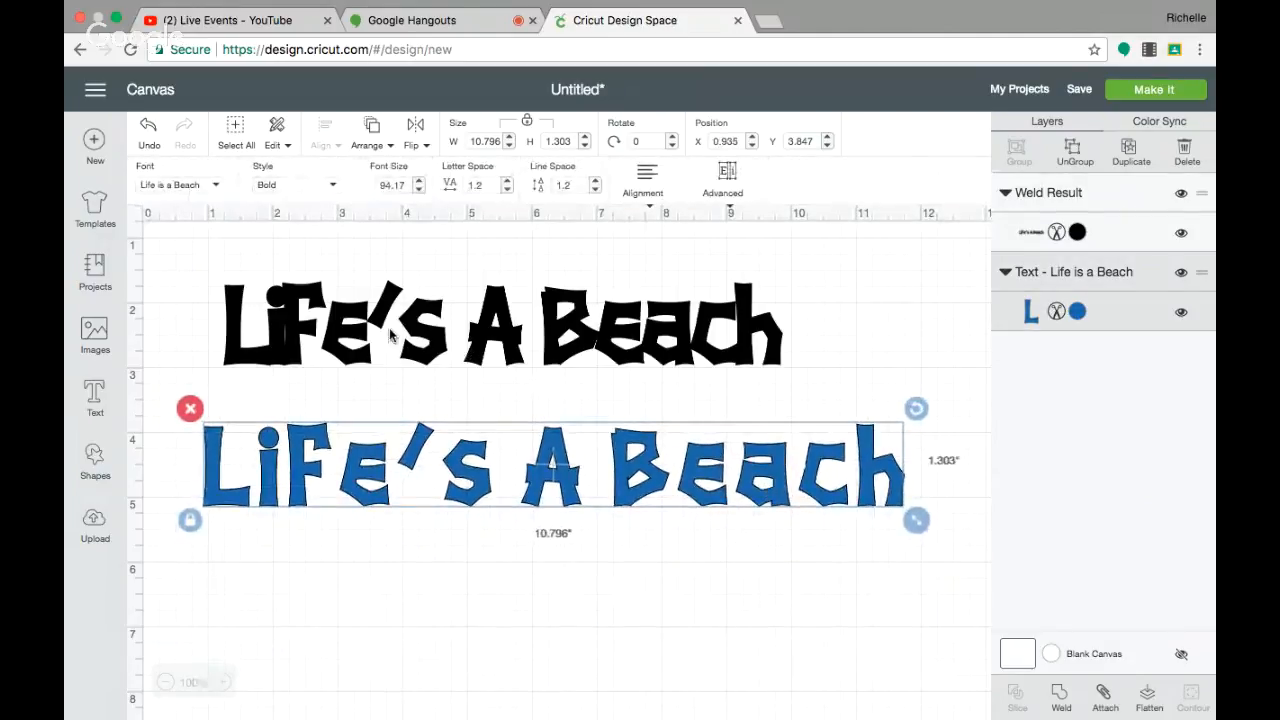
pyautogui.moveTo(420, 344); pyautogui.dragTo(476, 336)
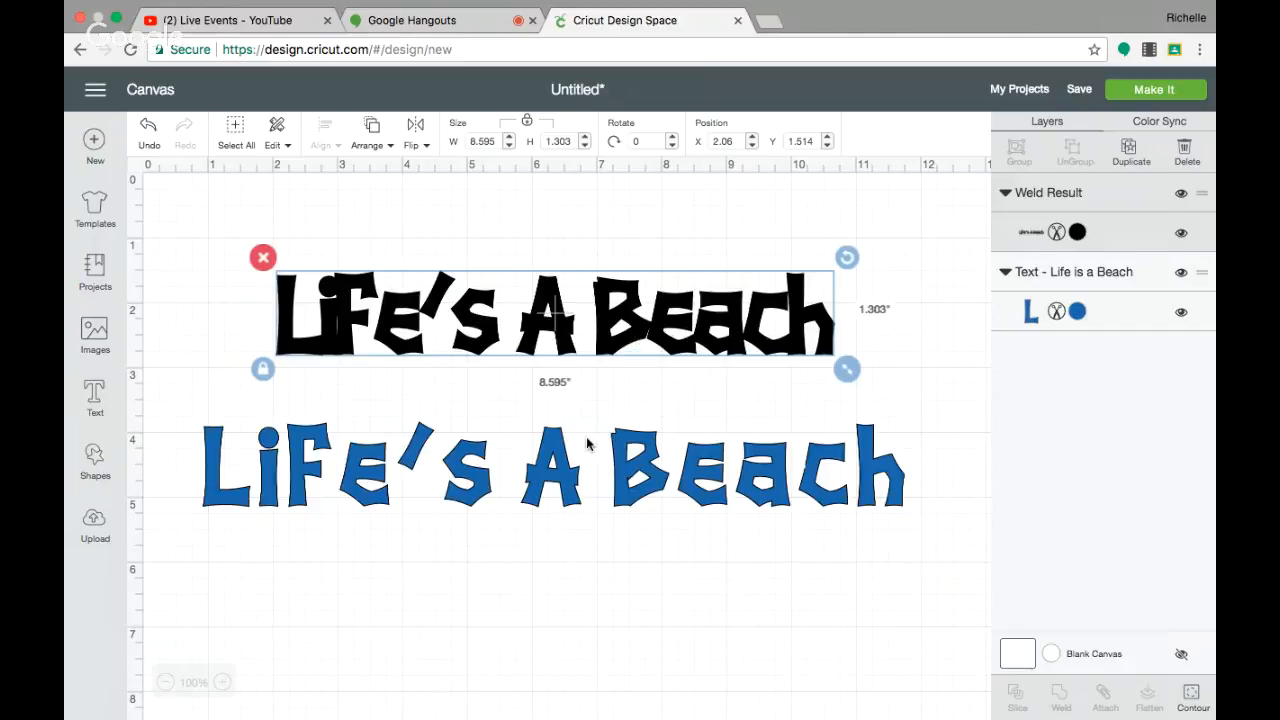
pyautogui.click(267, 505)
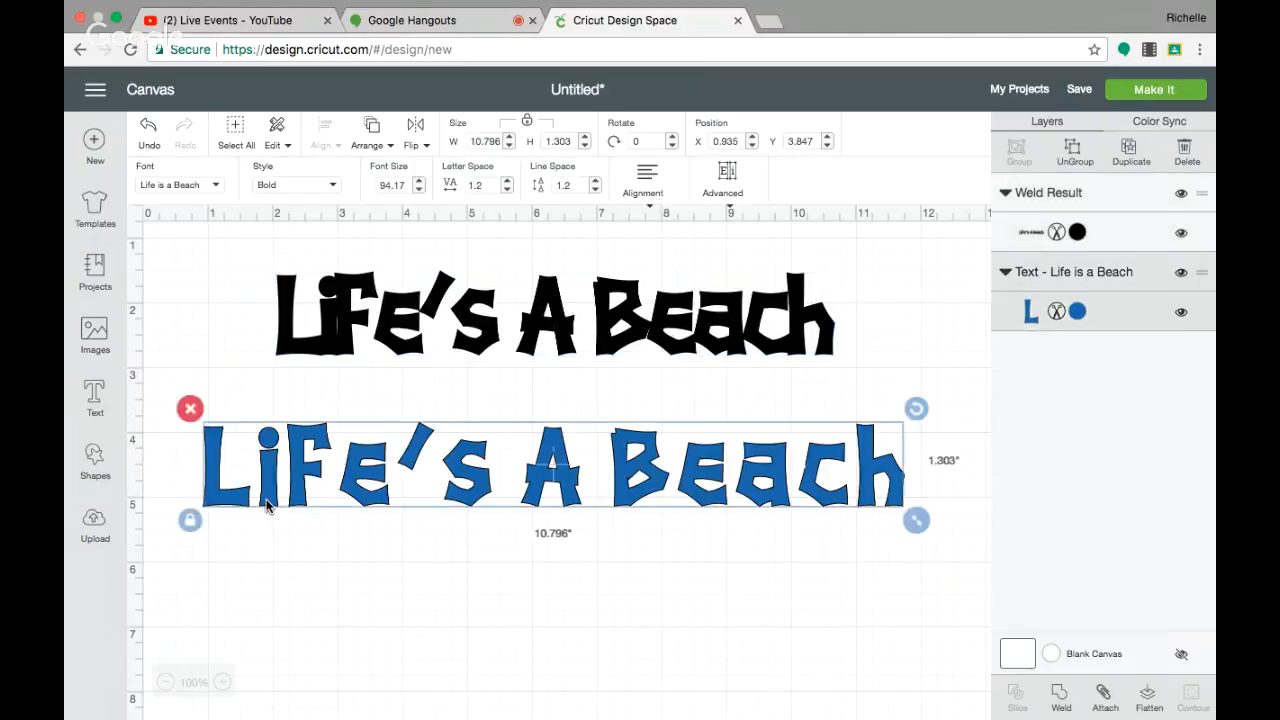
pyautogui.click(1075, 155)
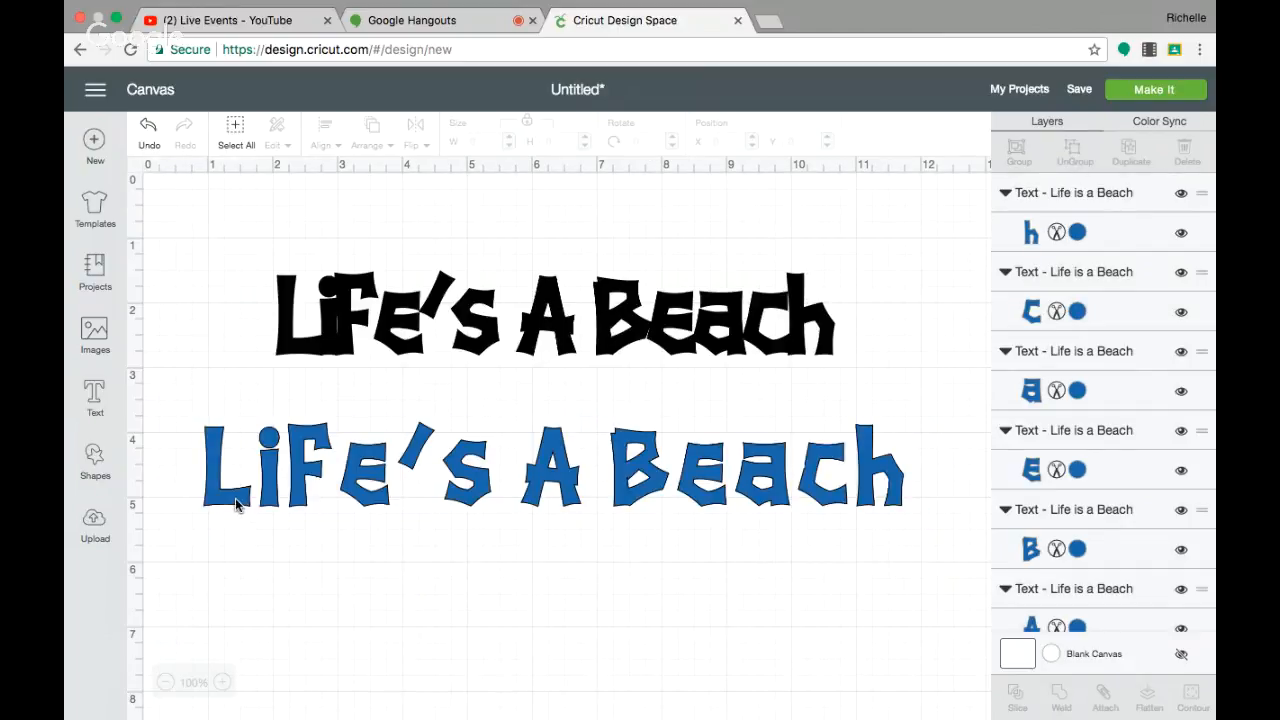
# Step: Place the blue letters and apostrophe of "Life's" over their matching characters in the welded black text
pyautogui.moveTo(237, 505); pyautogui.dragTo(306, 346)
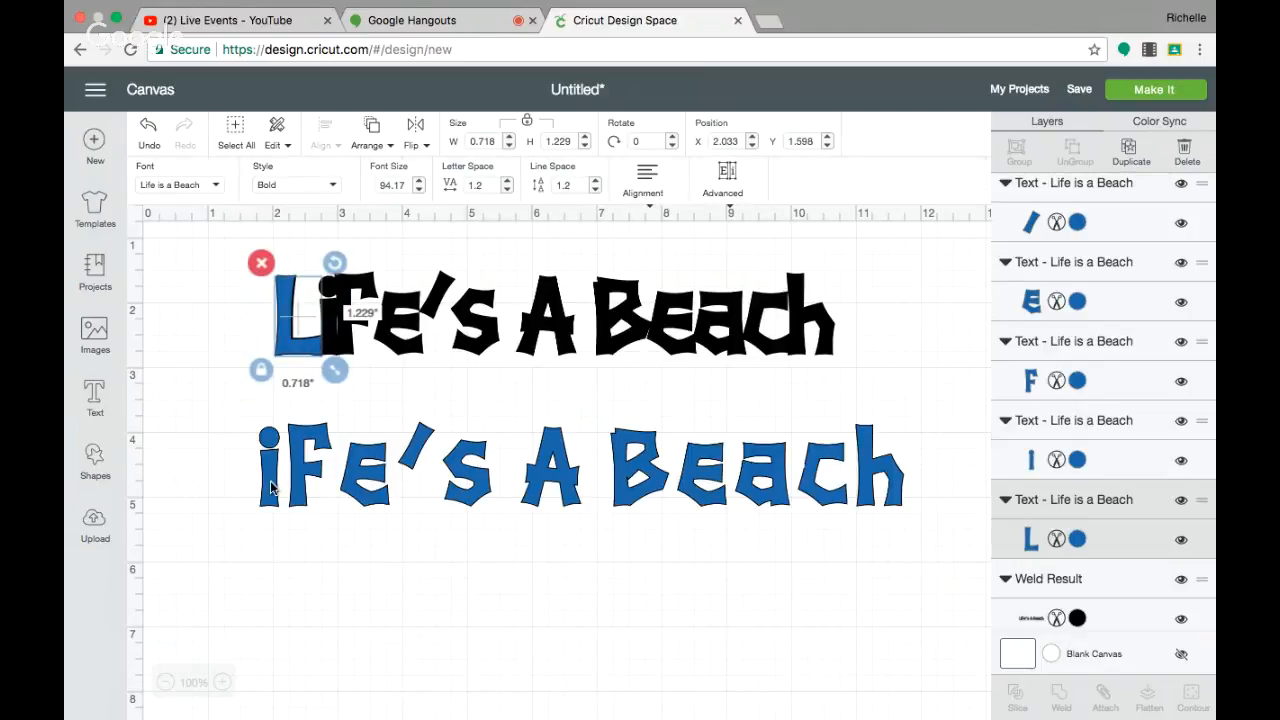
pyautogui.moveTo(270, 487); pyautogui.dragTo(333, 338)
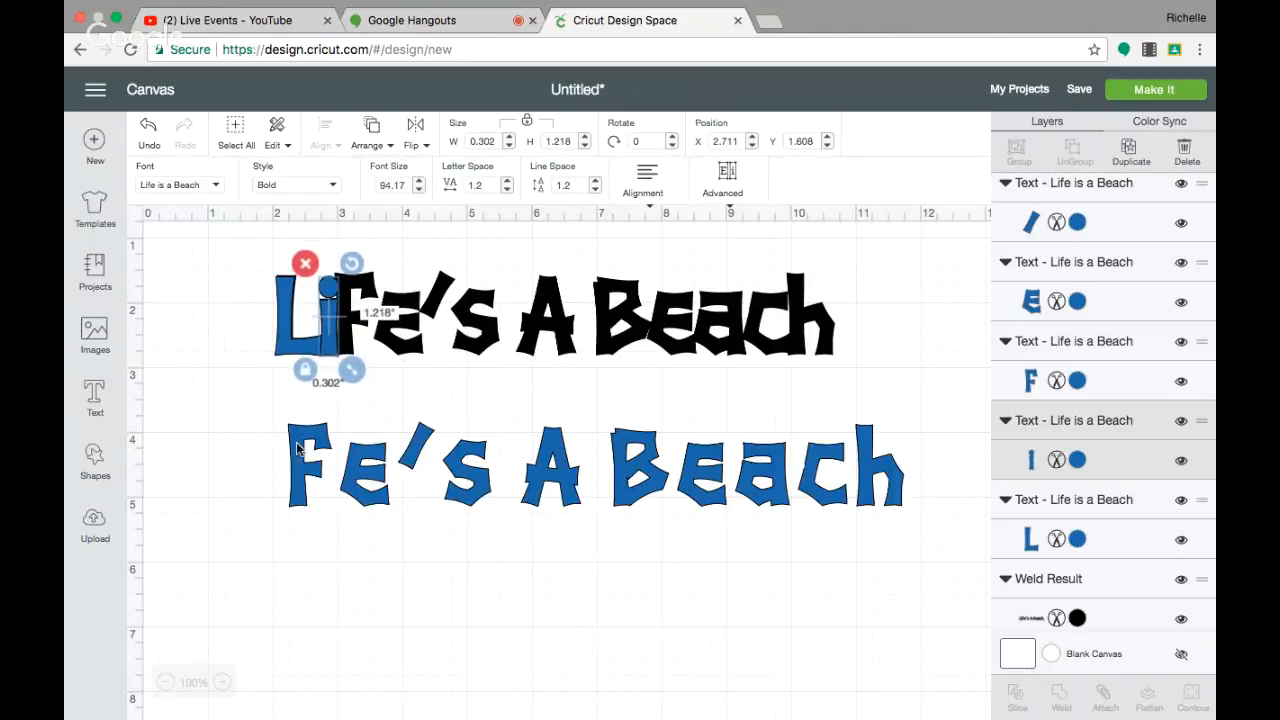
pyautogui.moveTo(297, 462); pyautogui.dragTo(345, 312)
pyautogui.moveTo(364, 482); pyautogui.dragTo(392, 323)
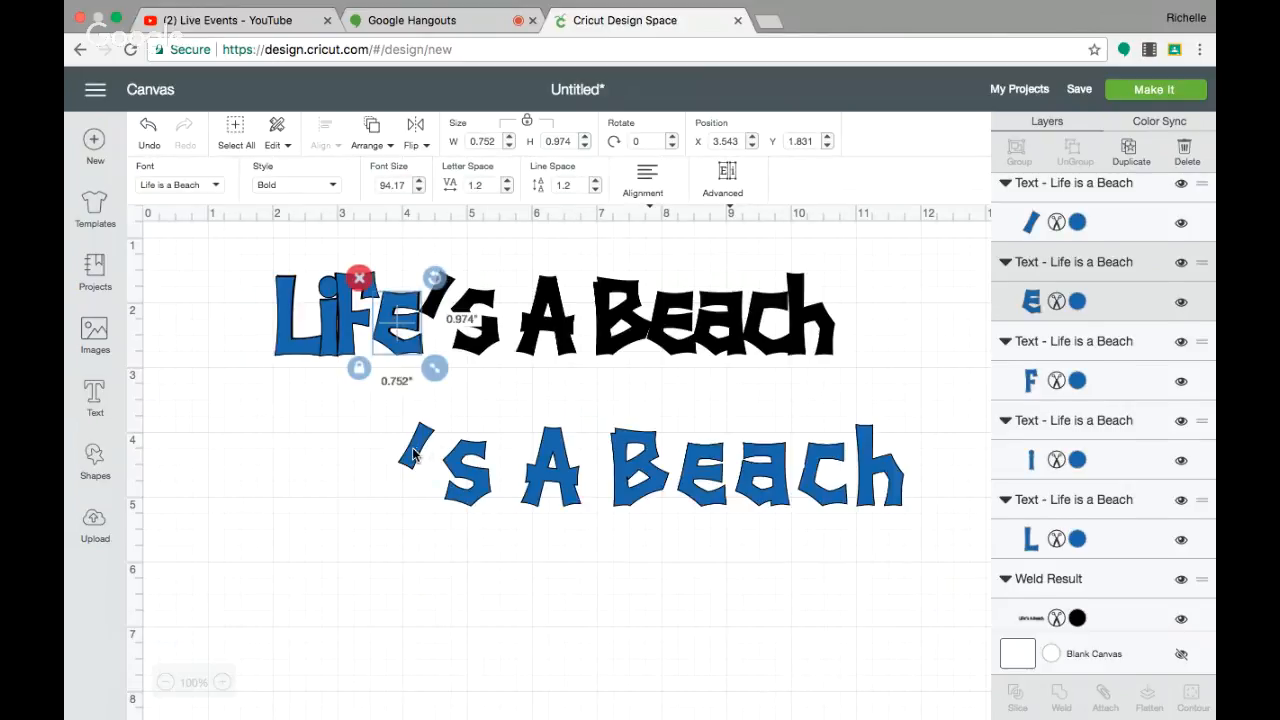
pyautogui.moveTo(413, 455); pyautogui.dragTo(433, 300)
pyautogui.moveTo(463, 460); pyautogui.dragTo(471, 311)
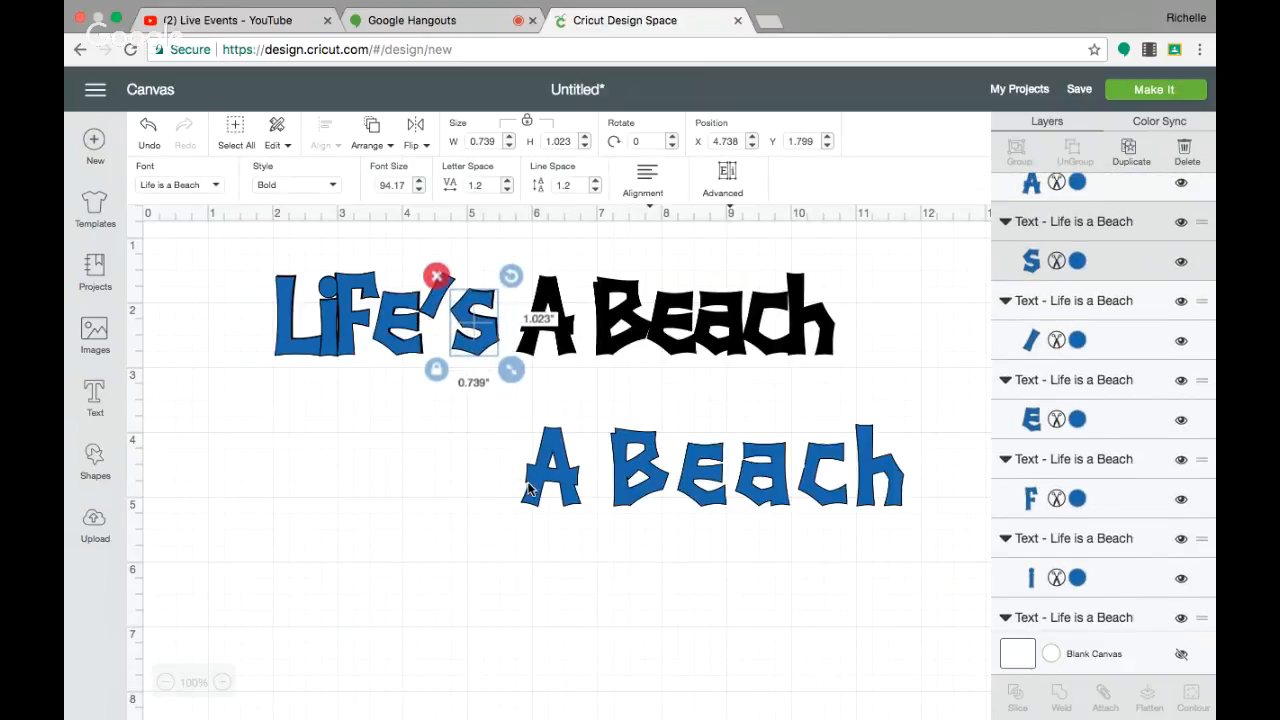
# Step: Place the blue "A", "B" and "e" over their matching black letters, and set the blue "a" aside below
pyautogui.moveTo(530, 489); pyautogui.dragTo(524, 336)
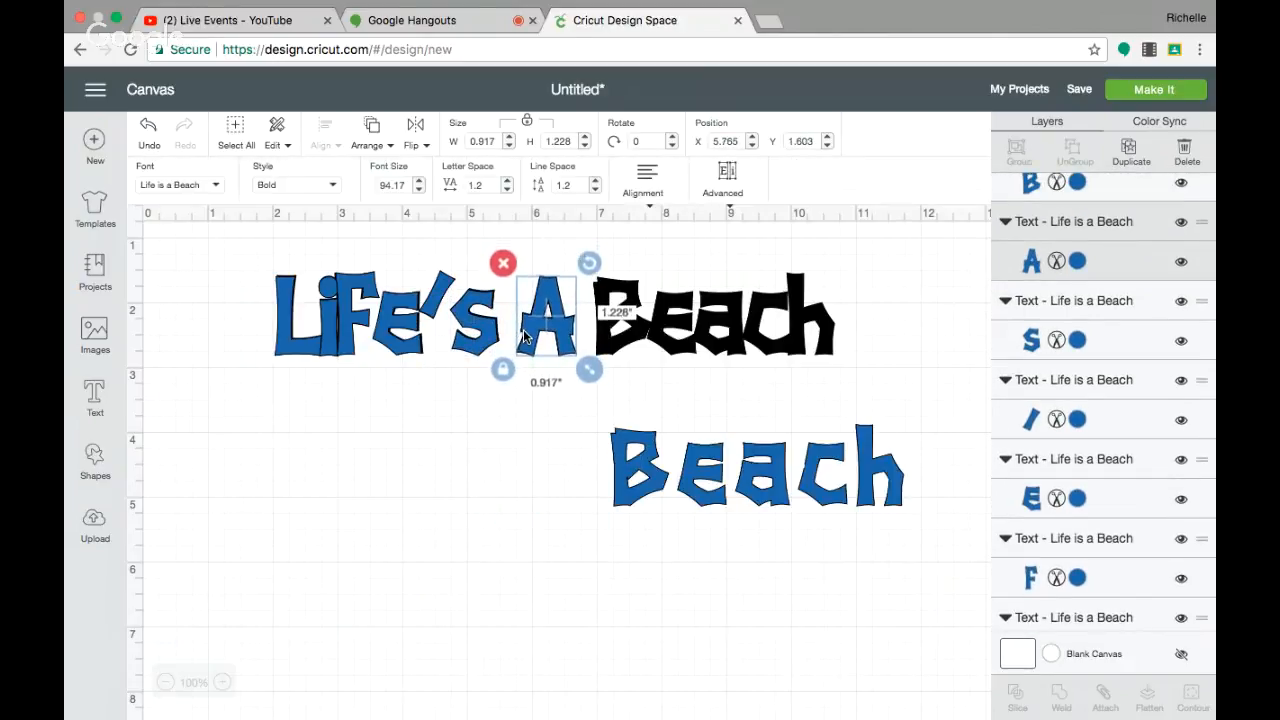
pyautogui.moveTo(634, 482); pyautogui.dragTo(614, 333)
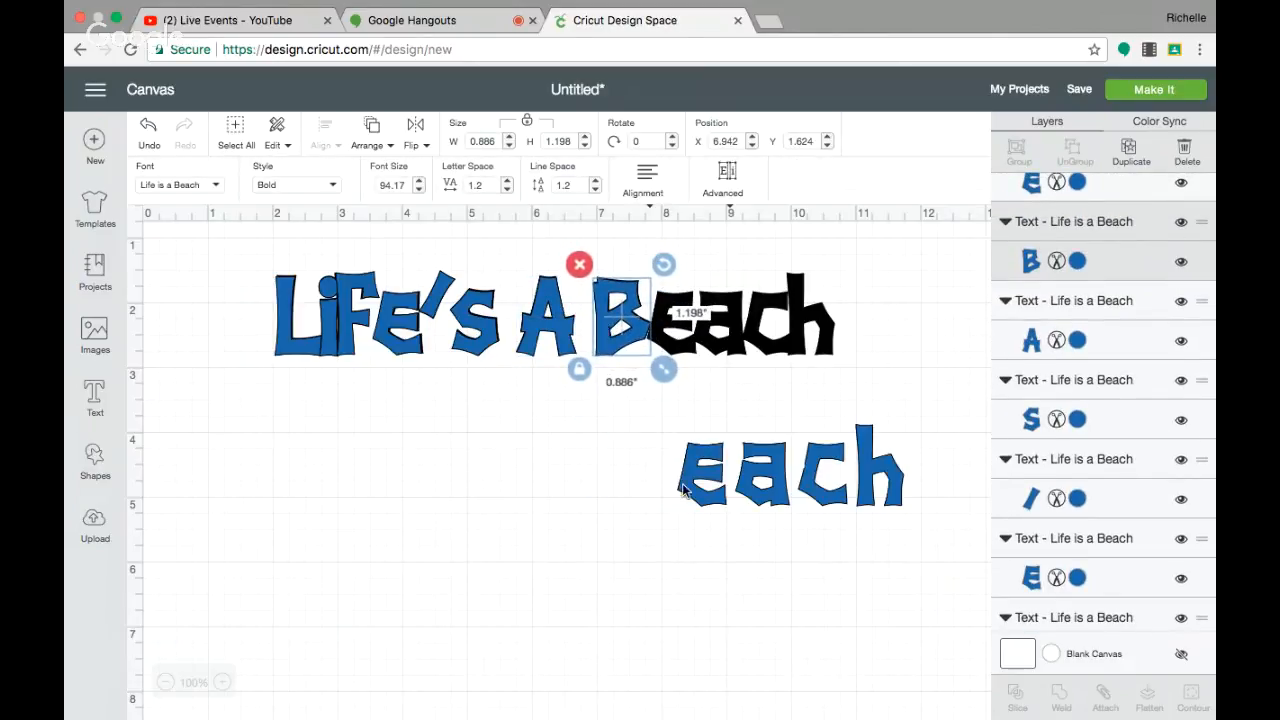
pyautogui.moveTo(682, 487); pyautogui.dragTo(652, 336)
pyautogui.moveTo(773, 482); pyautogui.dragTo(712, 514)
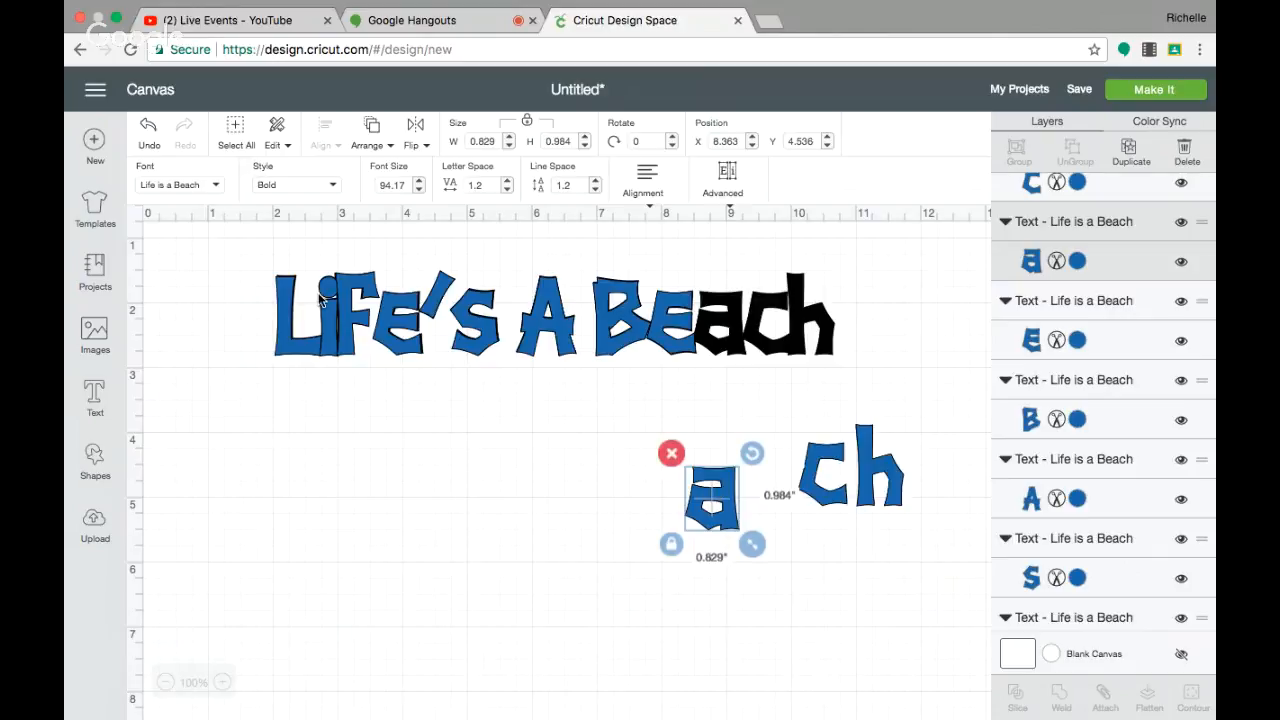
# Step: Delete the welded black text and all the blue letters to clear the canvas
pyautogui.moveTo(271, 268); pyautogui.dragTo(856, 449)
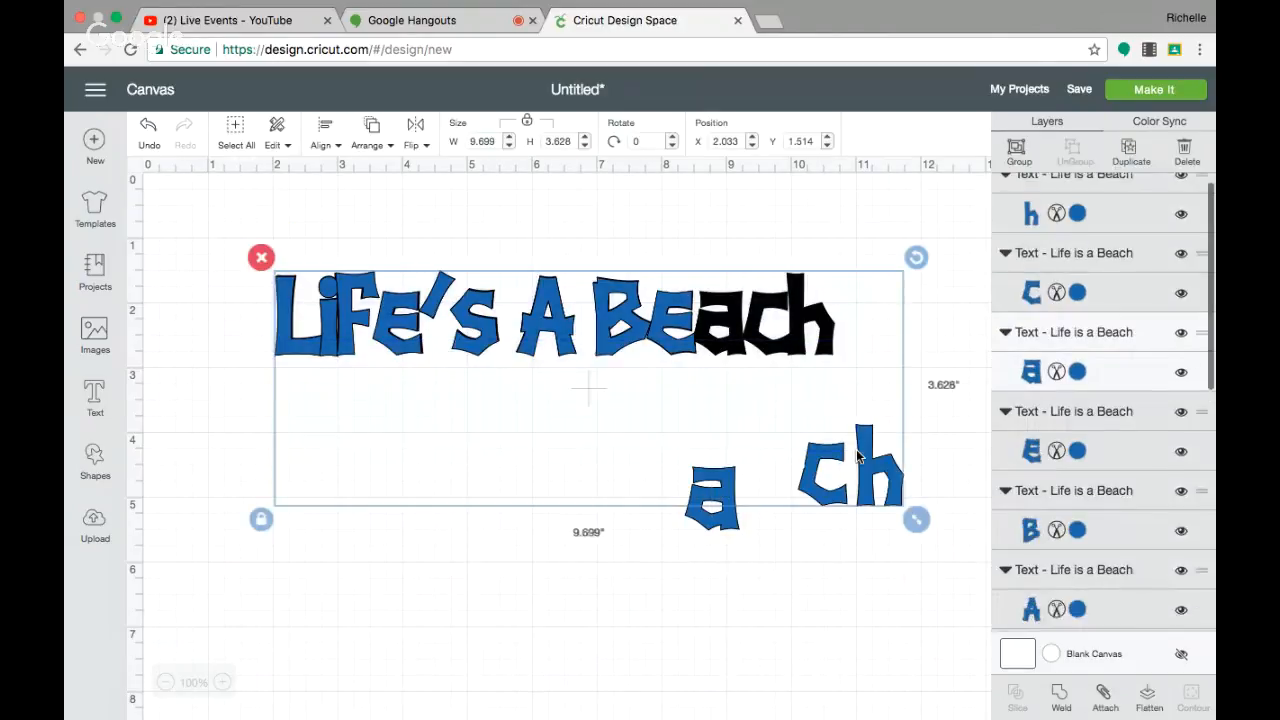
pyautogui.press('Delete')
pyautogui.moveTo(667, 432); pyautogui.dragTo(771, 573)
pyautogui.press('Delete')
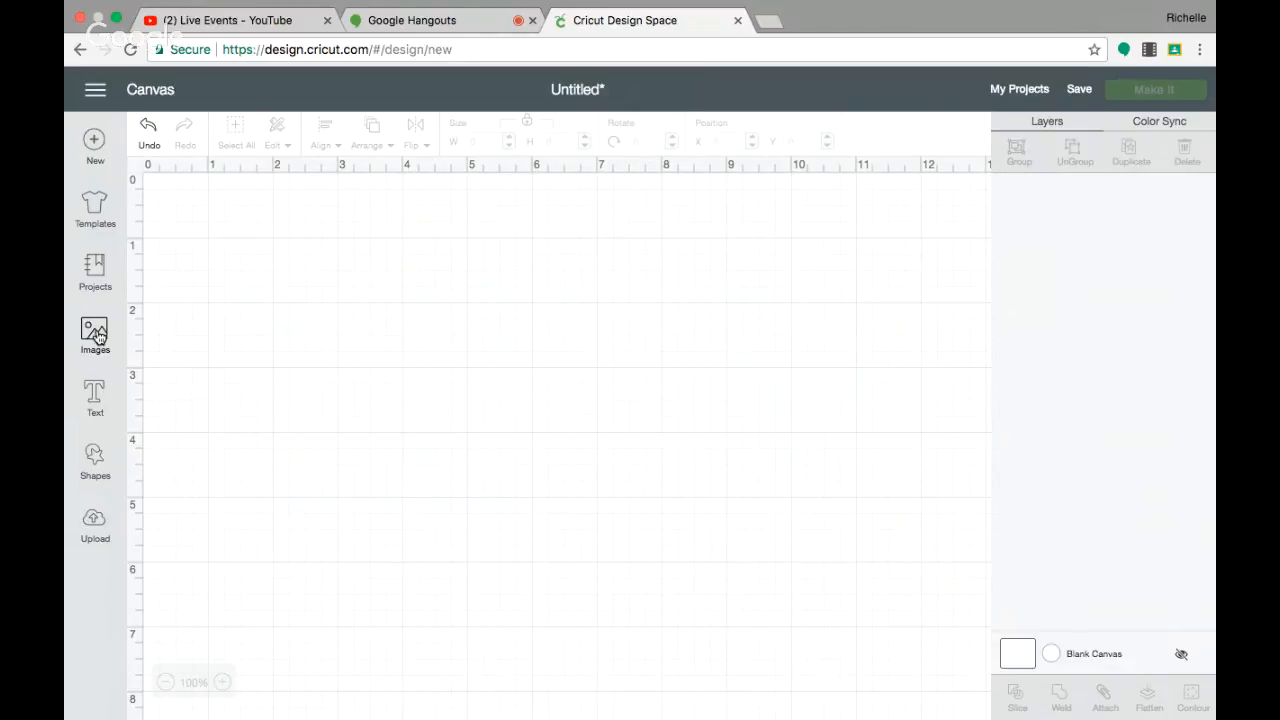
# Step: Add a new text reading "Life's A Beach" in the Life is a Beach font with the Regular style
pyautogui.click(95, 395)
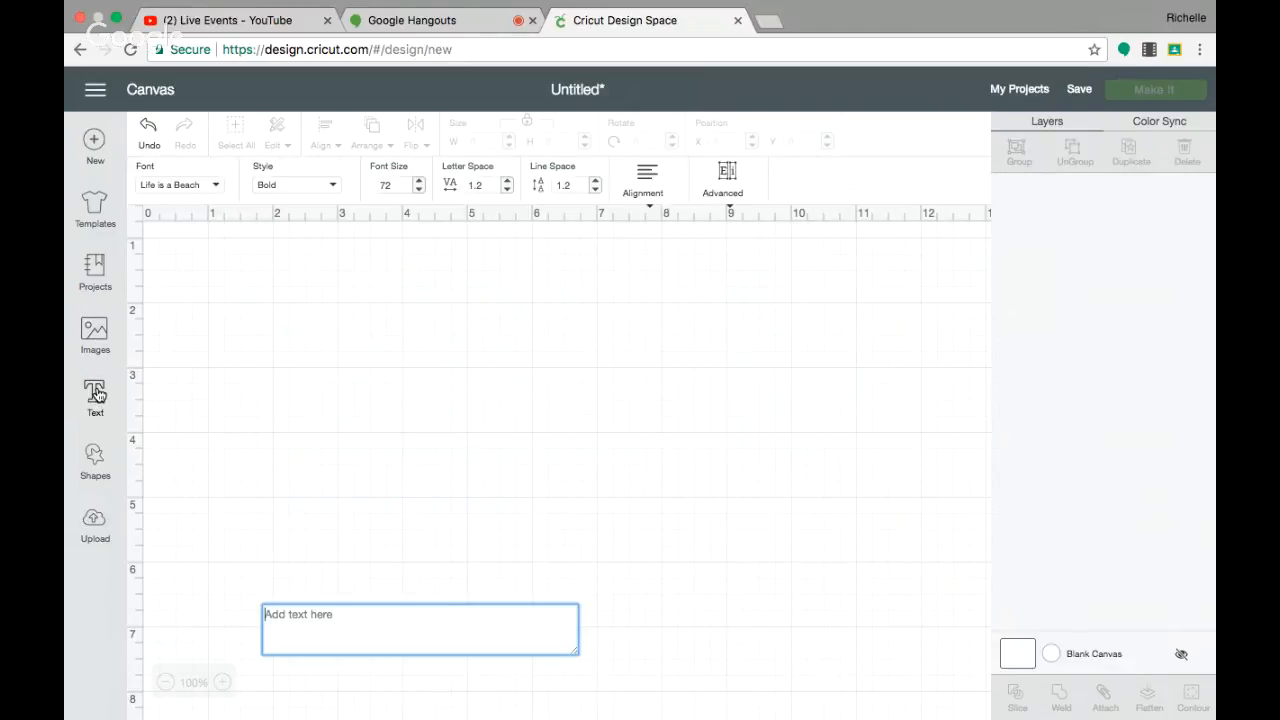
pyautogui.click(320, 187)
pyautogui.click(304, 227)
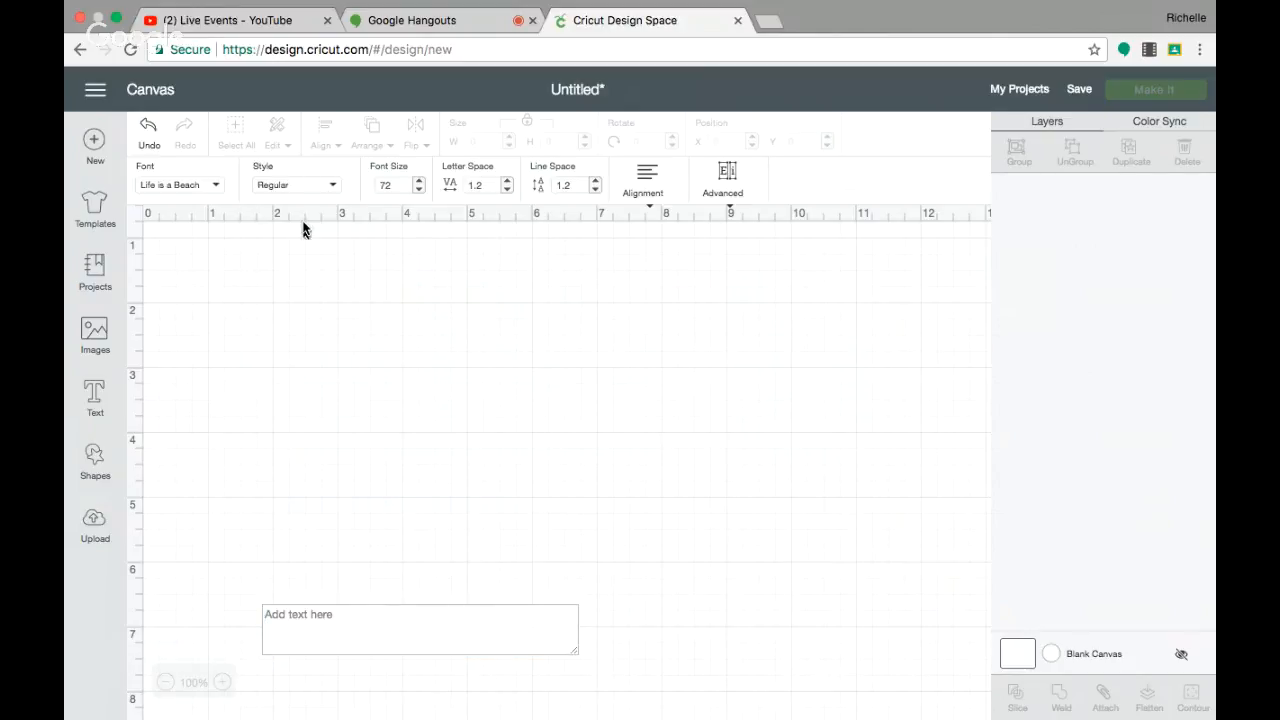
pyautogui.click(315, 622)
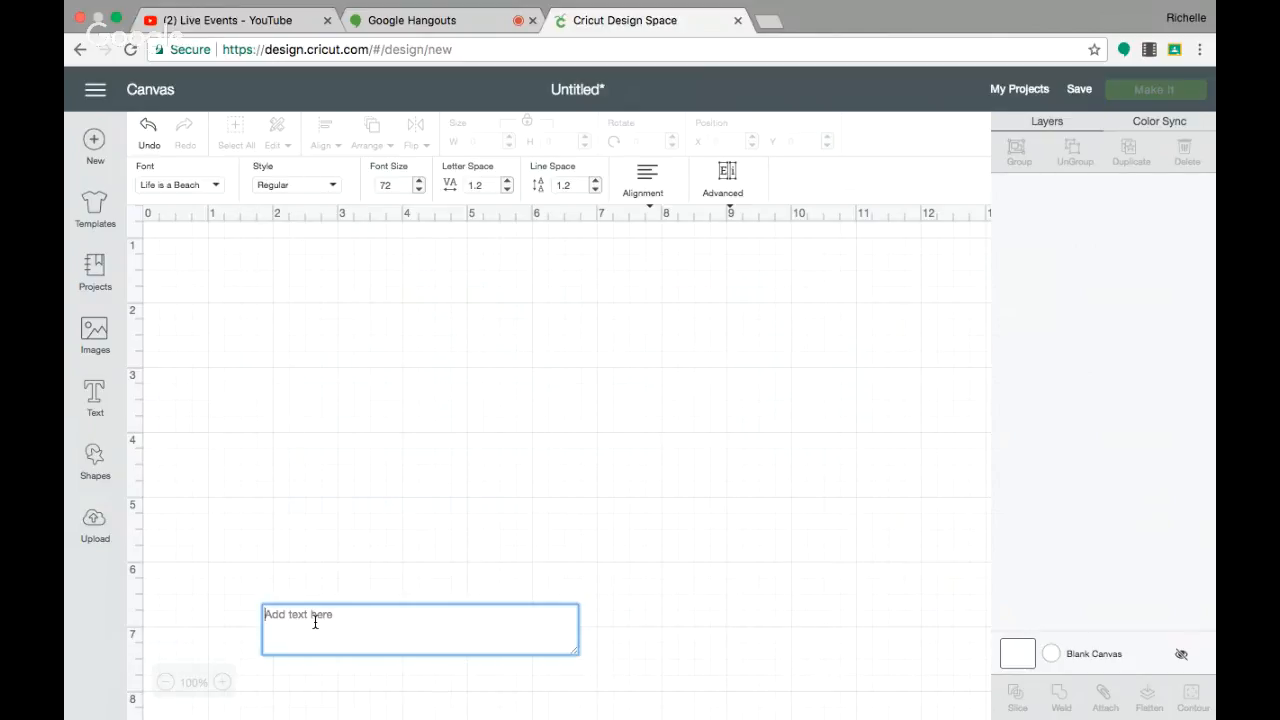
pyautogui.write("Life's")
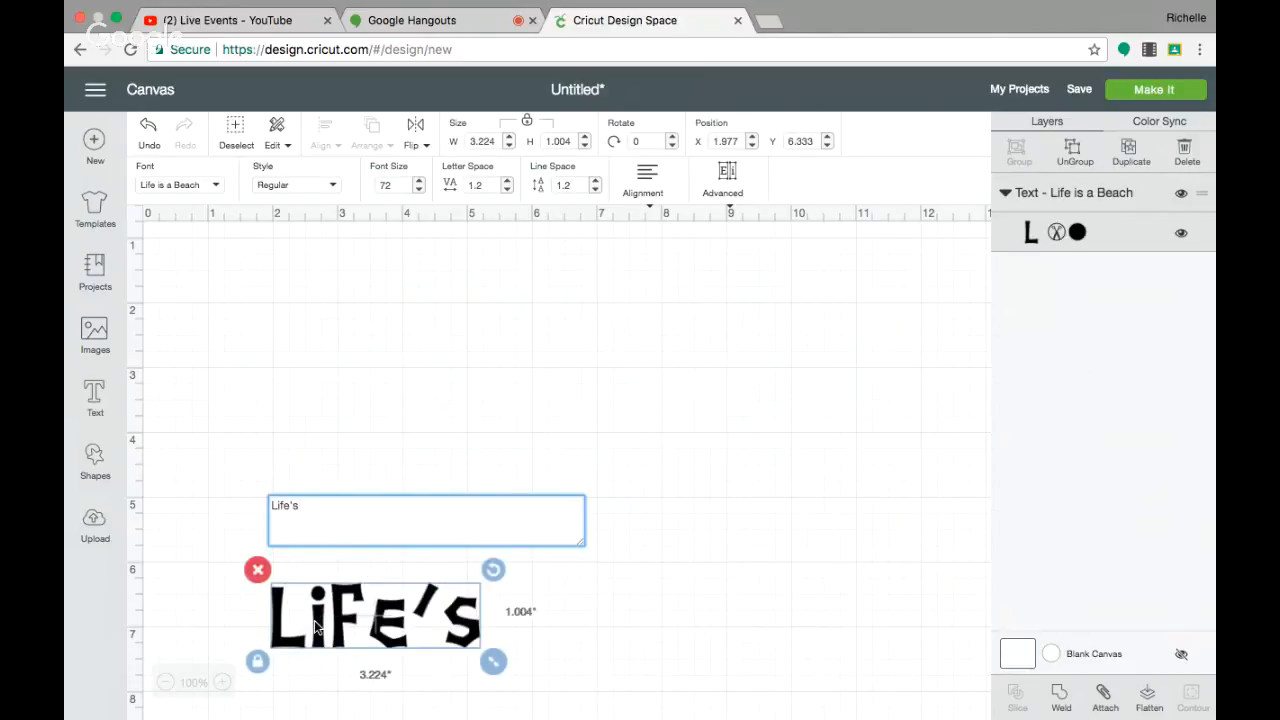
pyautogui.write(' A Beach')
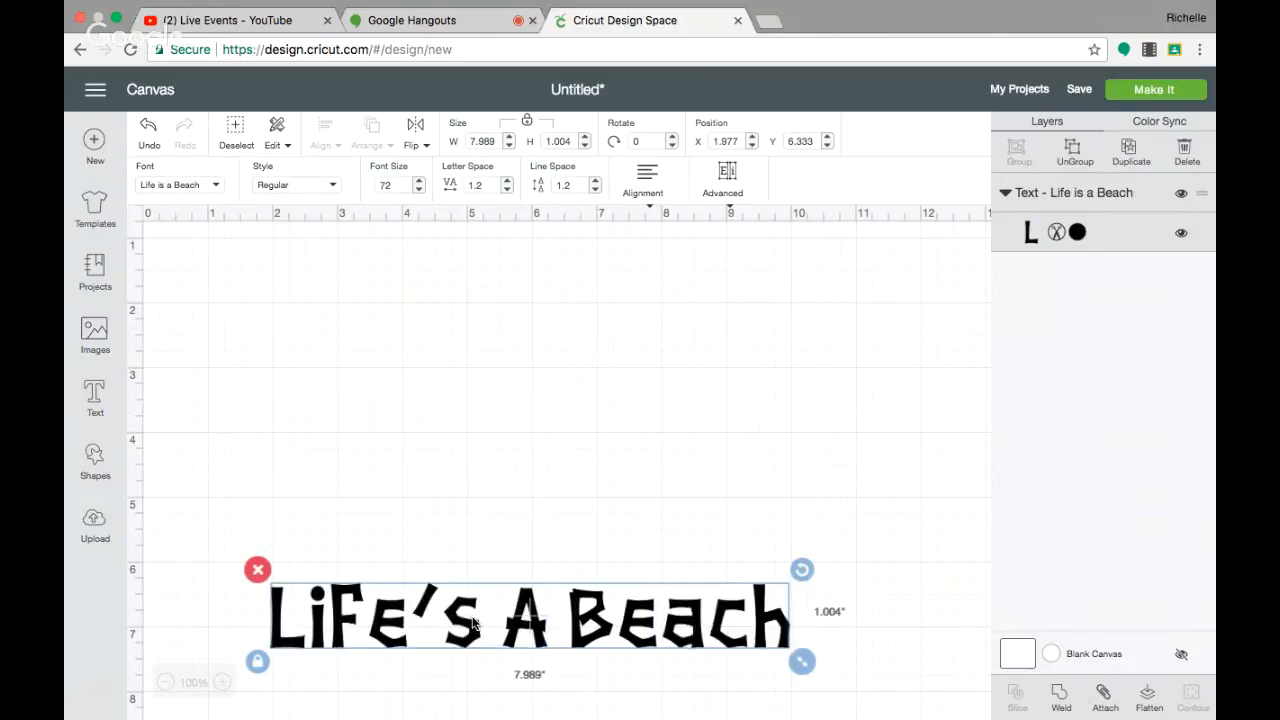
# Step: Move the new text near the top of the canvas, around X 1.2, Y 1.3, and enlarge it to about 9.8" wide
pyautogui.moveTo(473, 607); pyautogui.dragTo(476, 281)
pyautogui.click(480, 328)
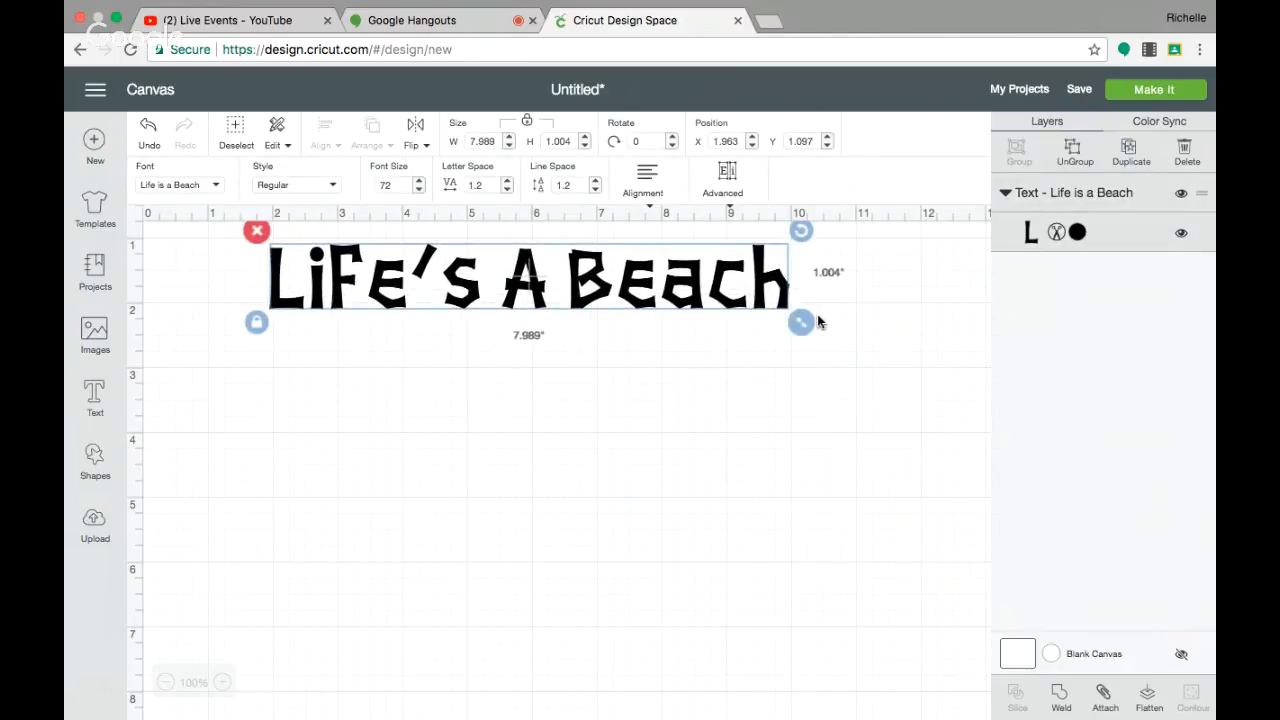
pyautogui.moveTo(803, 322); pyautogui.dragTo(921, 432)
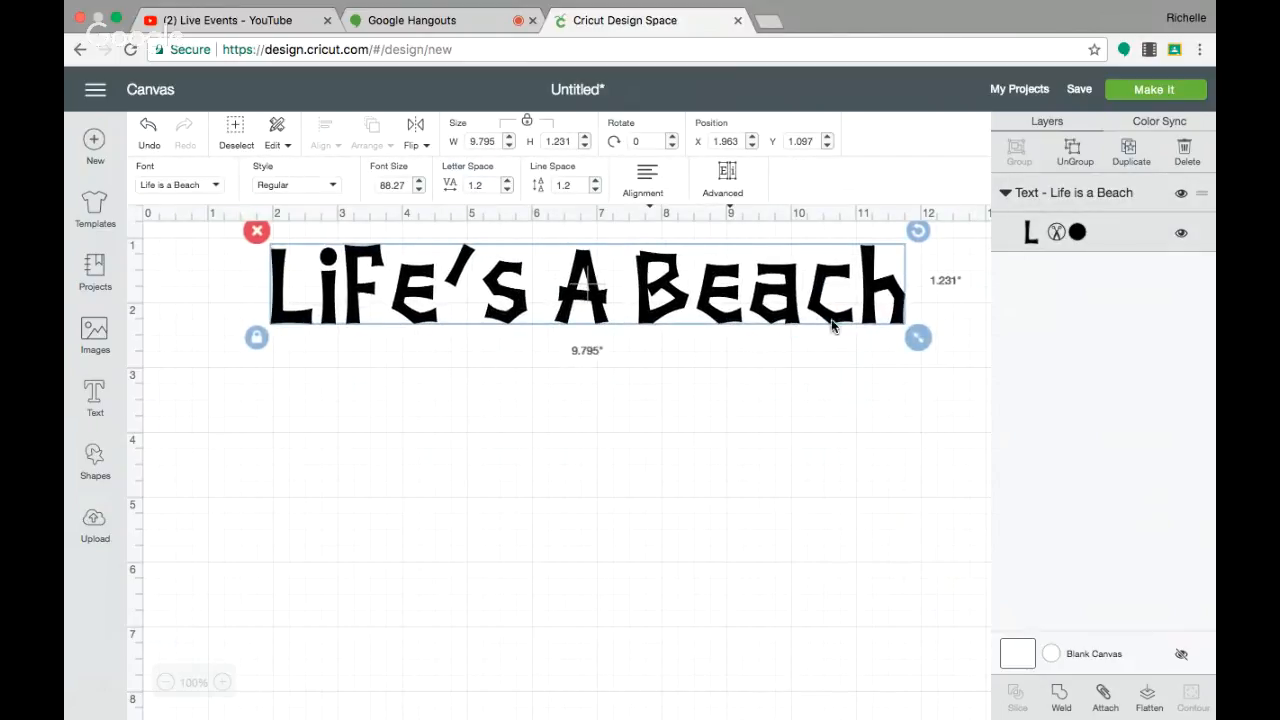
pyautogui.moveTo(822, 305); pyautogui.dragTo(771, 321)
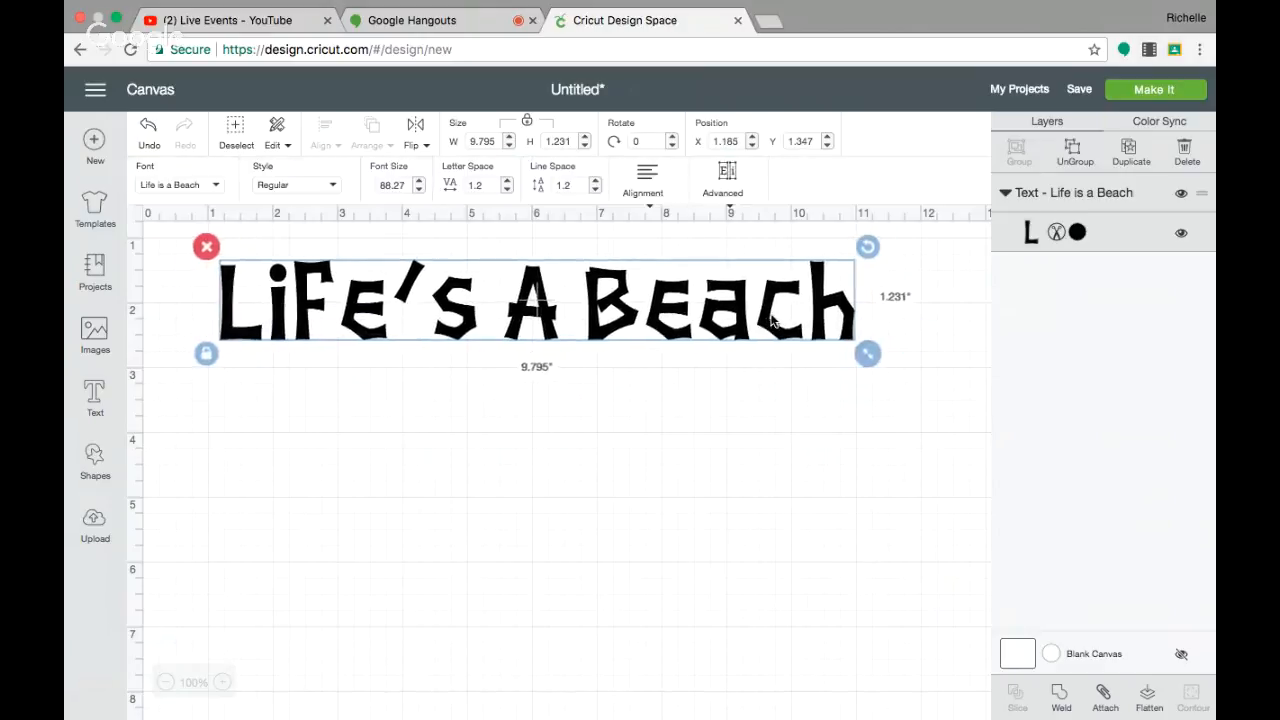
# Step: Duplicate the black text, place the copy well below the original around Y 5.0, and color it blue #1F66B1
pyautogui.click(1127, 150)
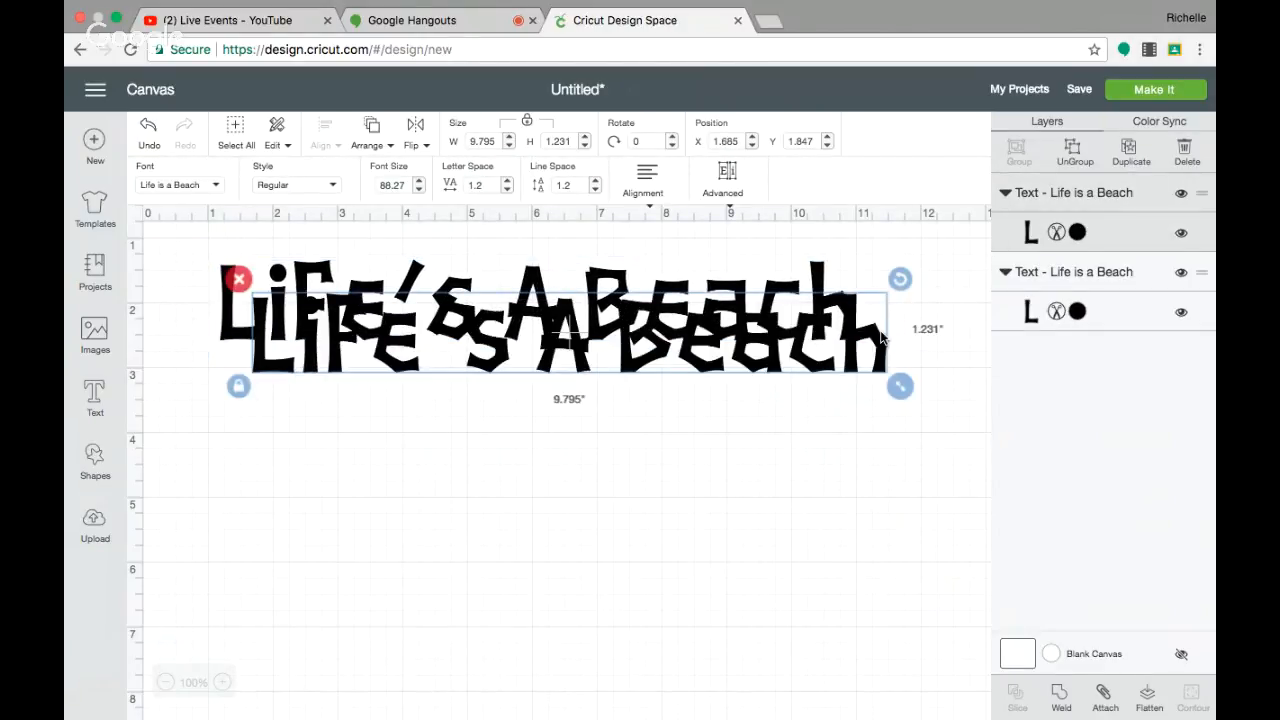
pyautogui.moveTo(882, 338); pyautogui.dragTo(866, 545)
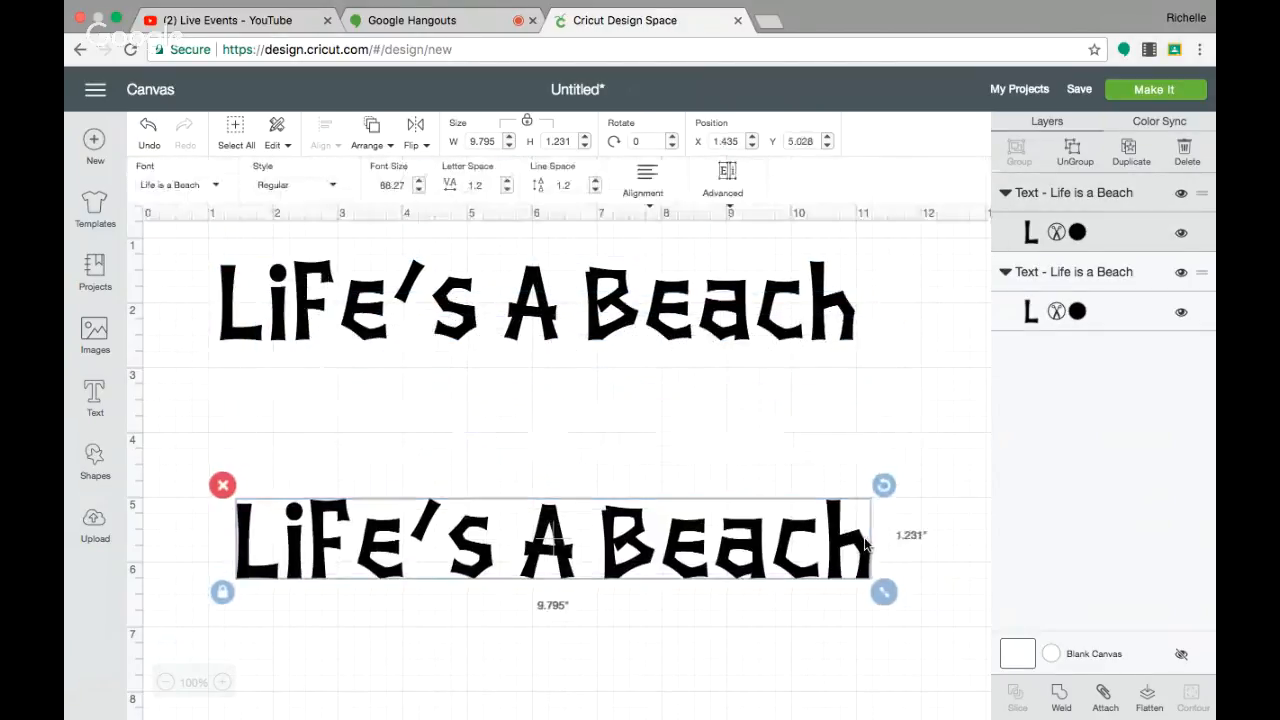
pyautogui.click(1078, 238)
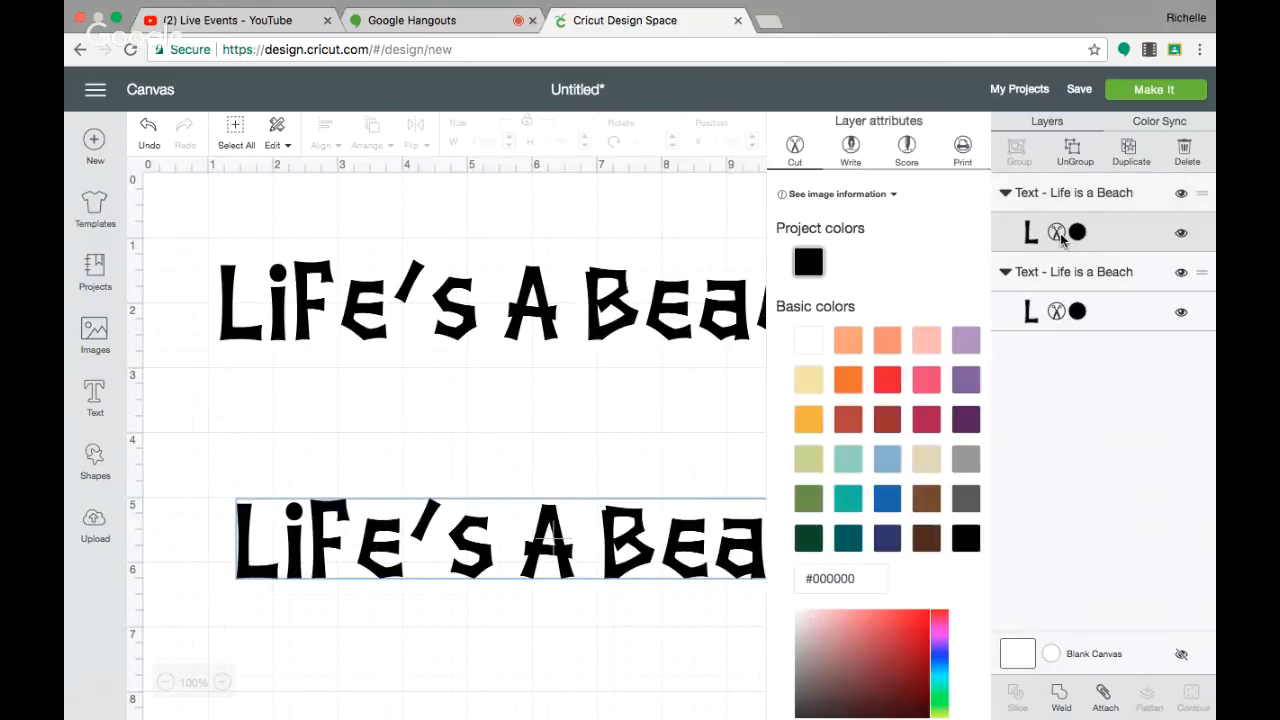
pyautogui.click(889, 512)
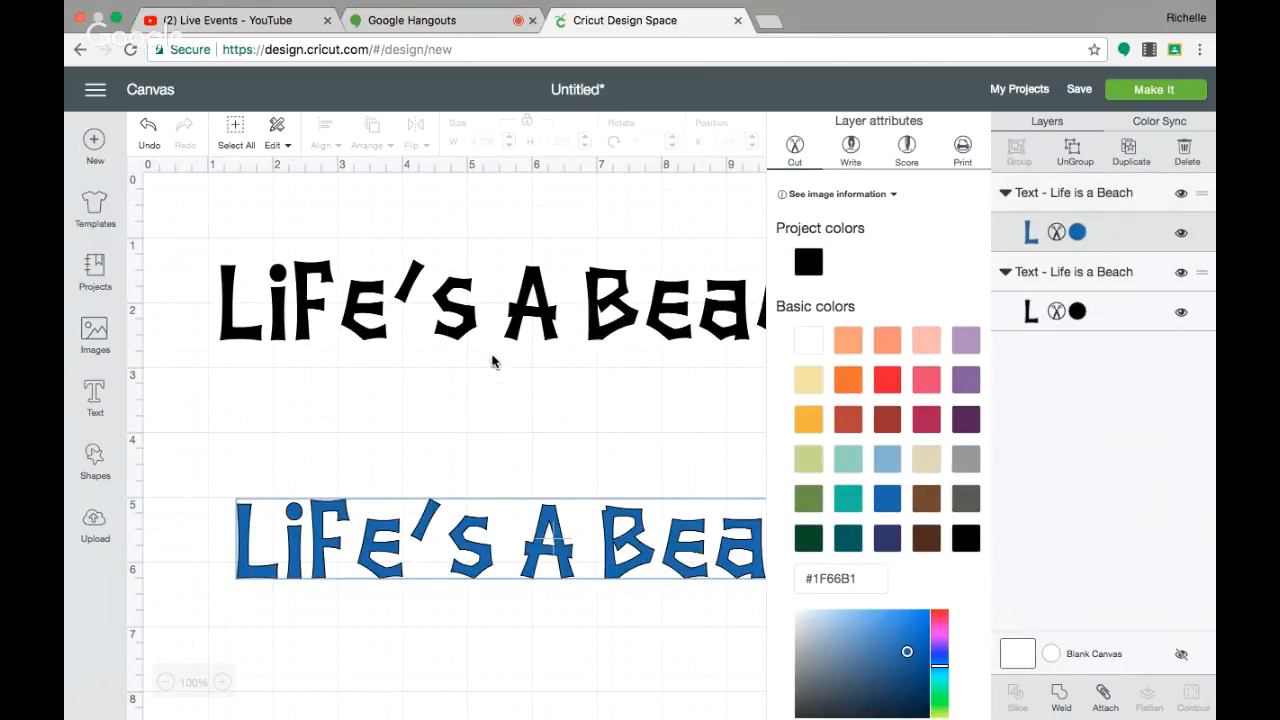
# Step: Set the upper black text's style to Bold
pyautogui.click(510, 330)
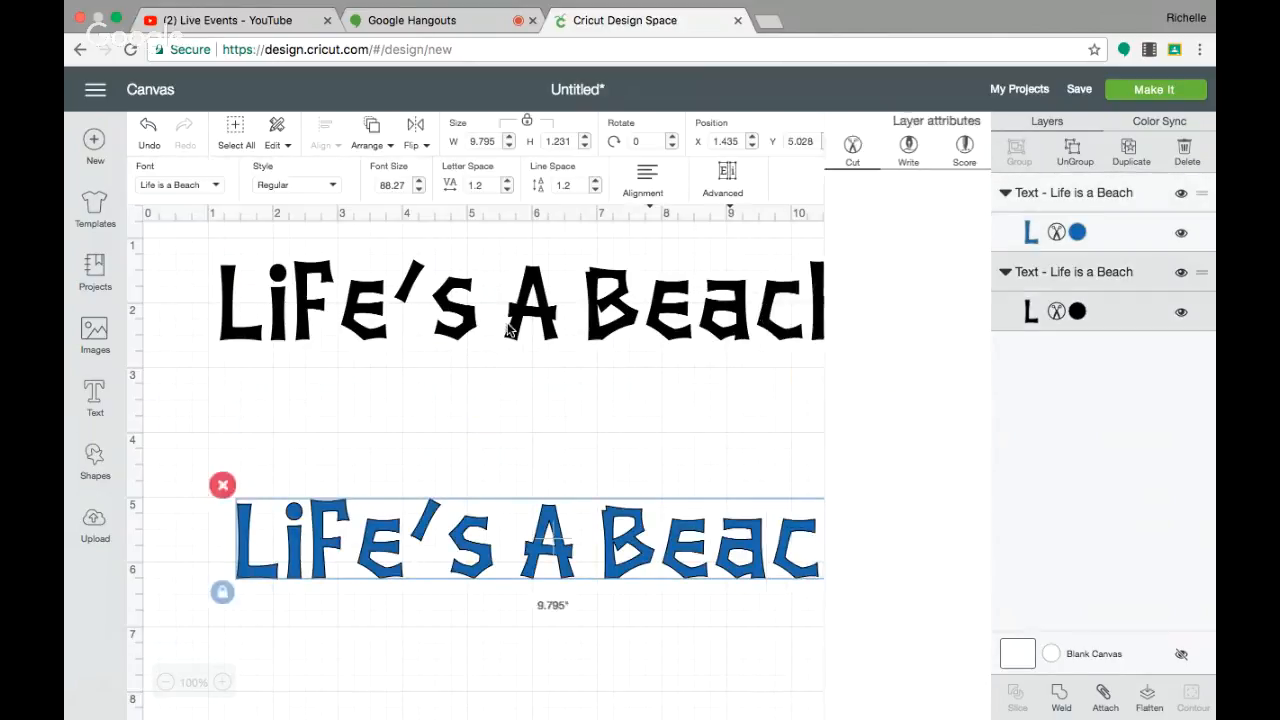
pyautogui.click(328, 188)
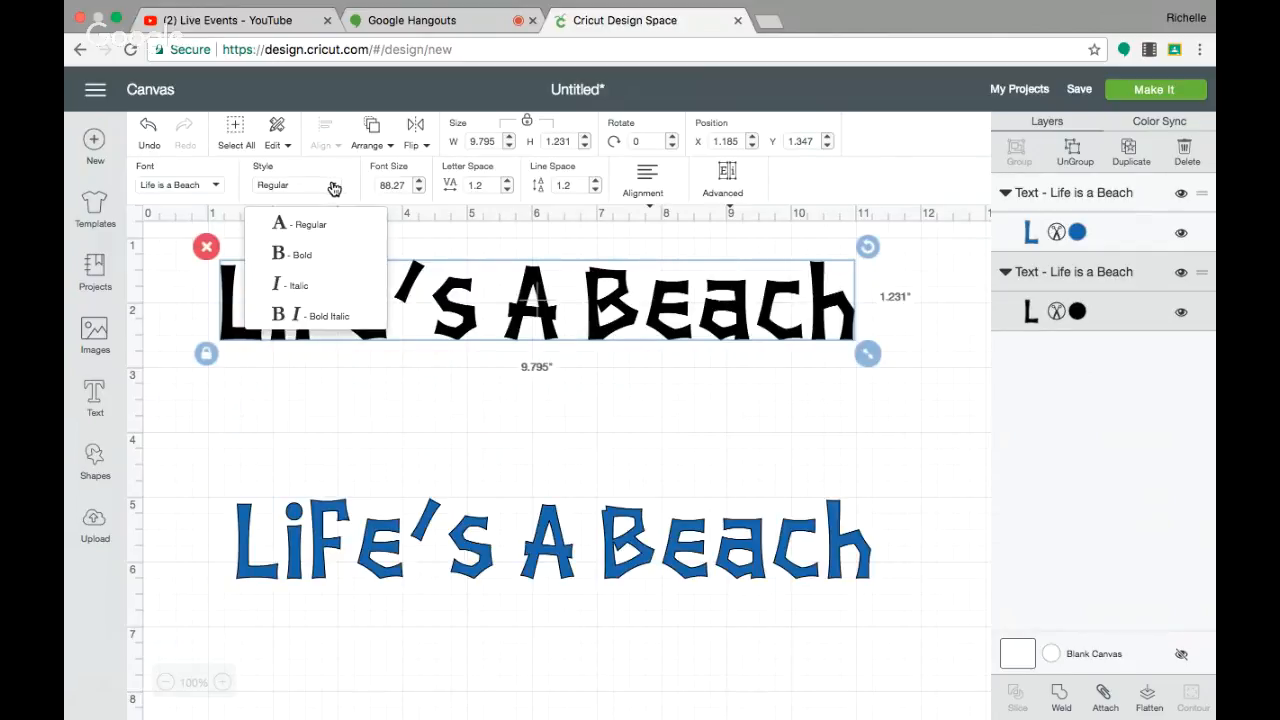
pyautogui.click(300, 254)
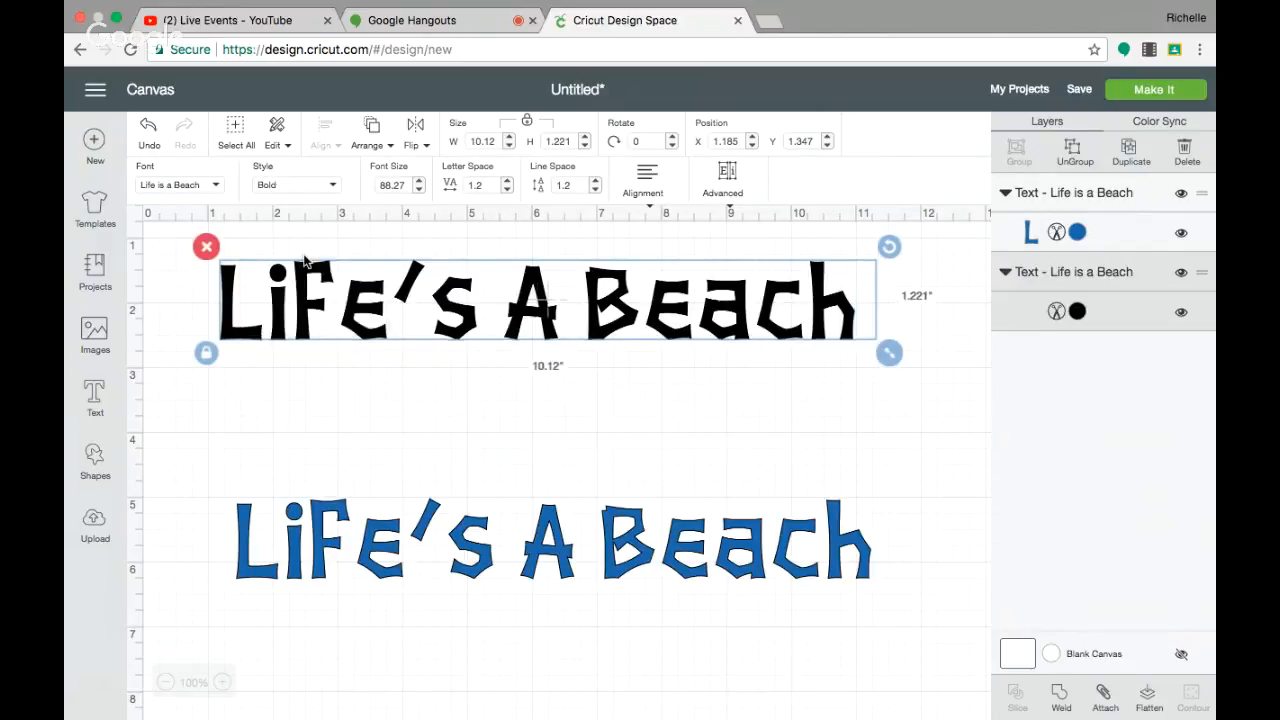
# Step: Set the upper black text's letter spacing to 0.2
pyautogui.click(507, 190)
pyautogui.click(507, 190)
pyautogui.click(507, 190)
pyautogui.click(507, 190)
pyautogui.click(507, 190)
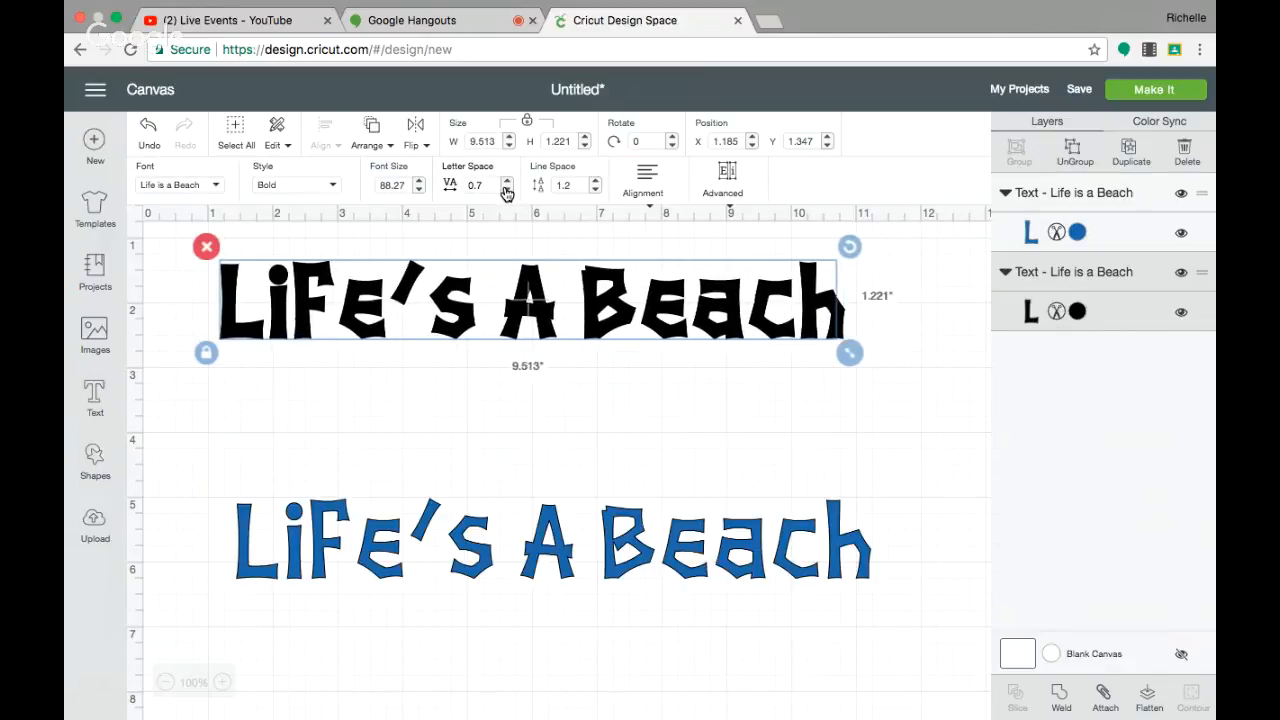
pyautogui.click(507, 190)
pyautogui.click(507, 190)
pyautogui.click(507, 190)
pyautogui.click(507, 190)
pyautogui.click(507, 190)
pyautogui.click(507, 190)
pyautogui.click(507, 190)
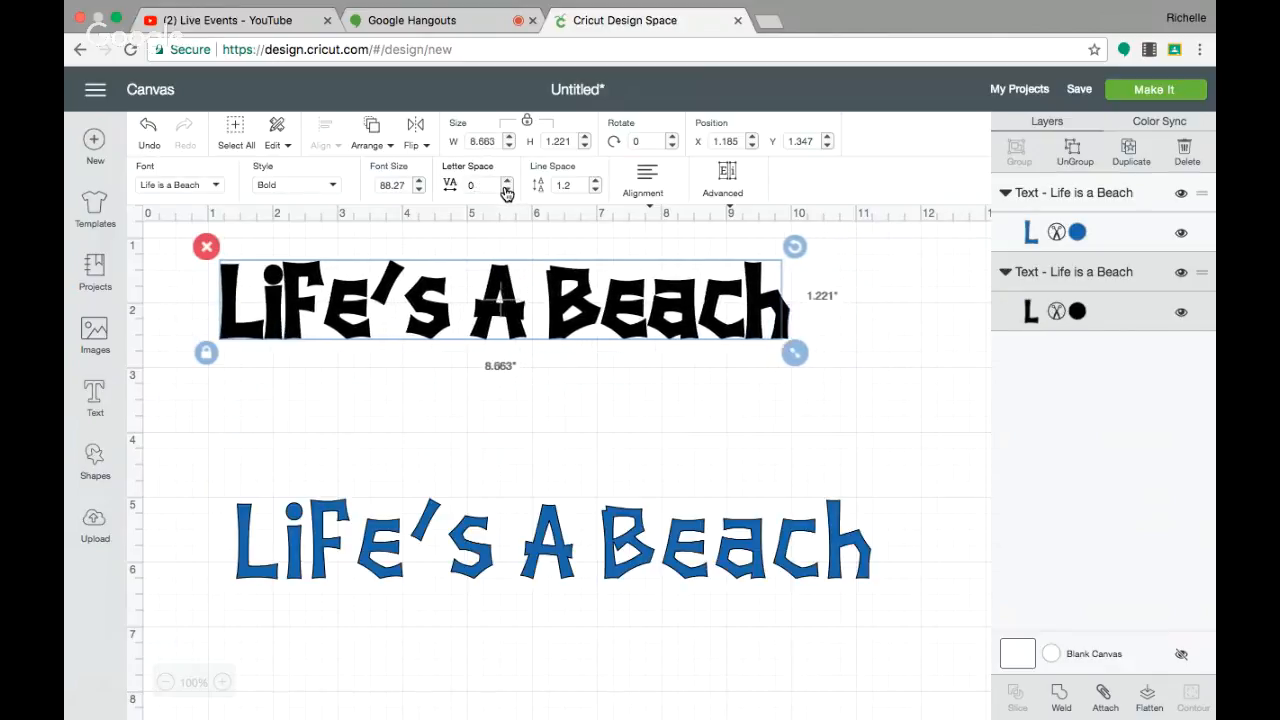
pyautogui.click(507, 190)
pyautogui.click(507, 190)
pyautogui.click(507, 190)
pyautogui.click(507, 190)
pyautogui.click(507, 190)
pyautogui.click(507, 190)
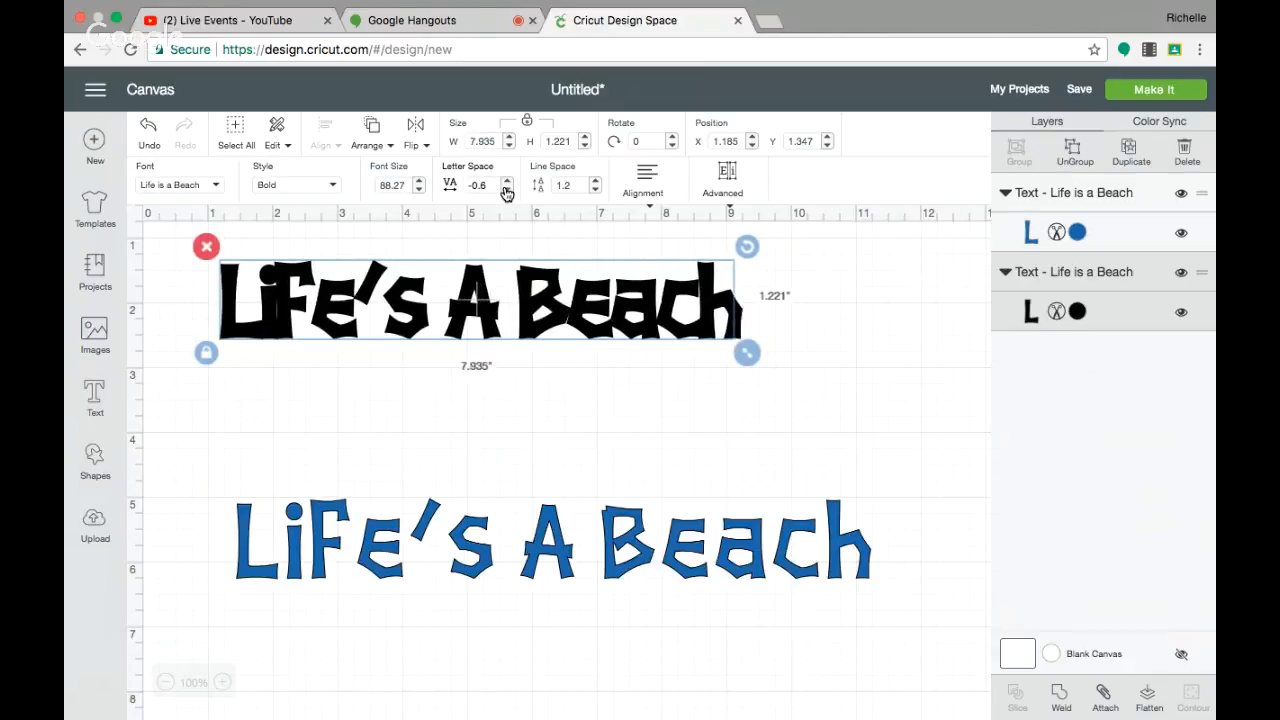
pyautogui.click(507, 190)
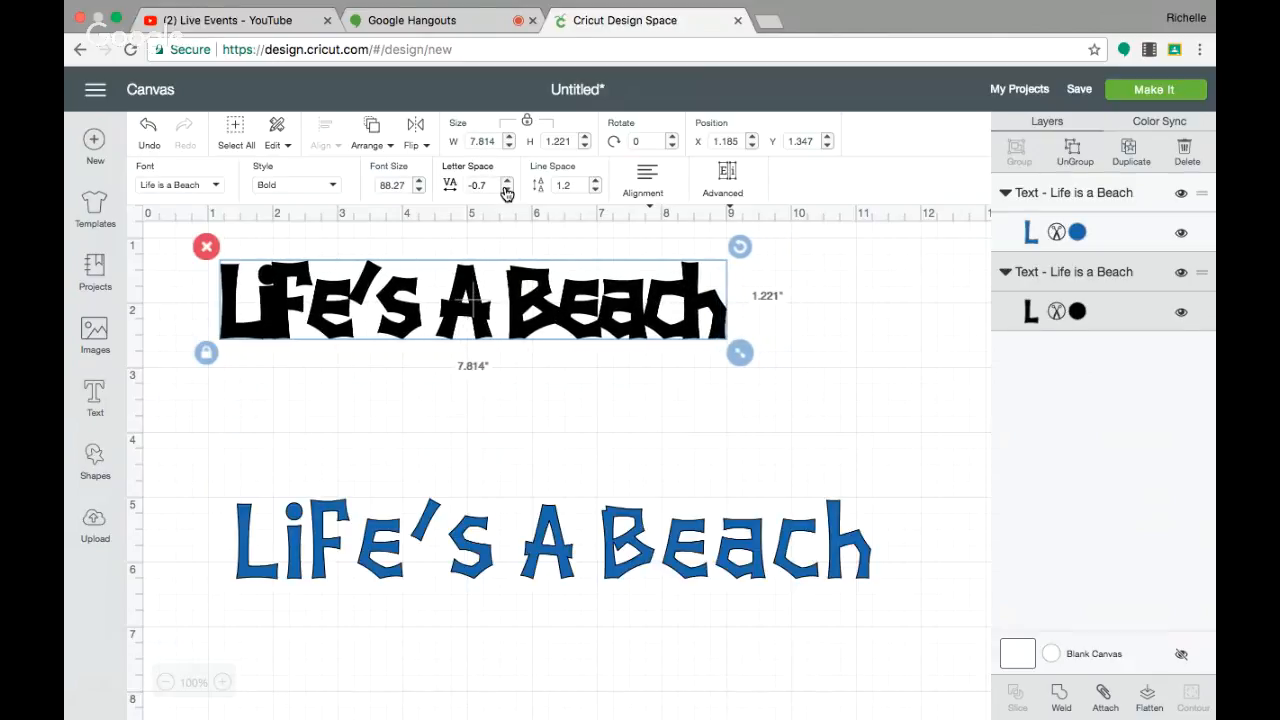
pyautogui.click(509, 182)
pyautogui.click(509, 182)
pyautogui.click(509, 182)
pyautogui.click(509, 182)
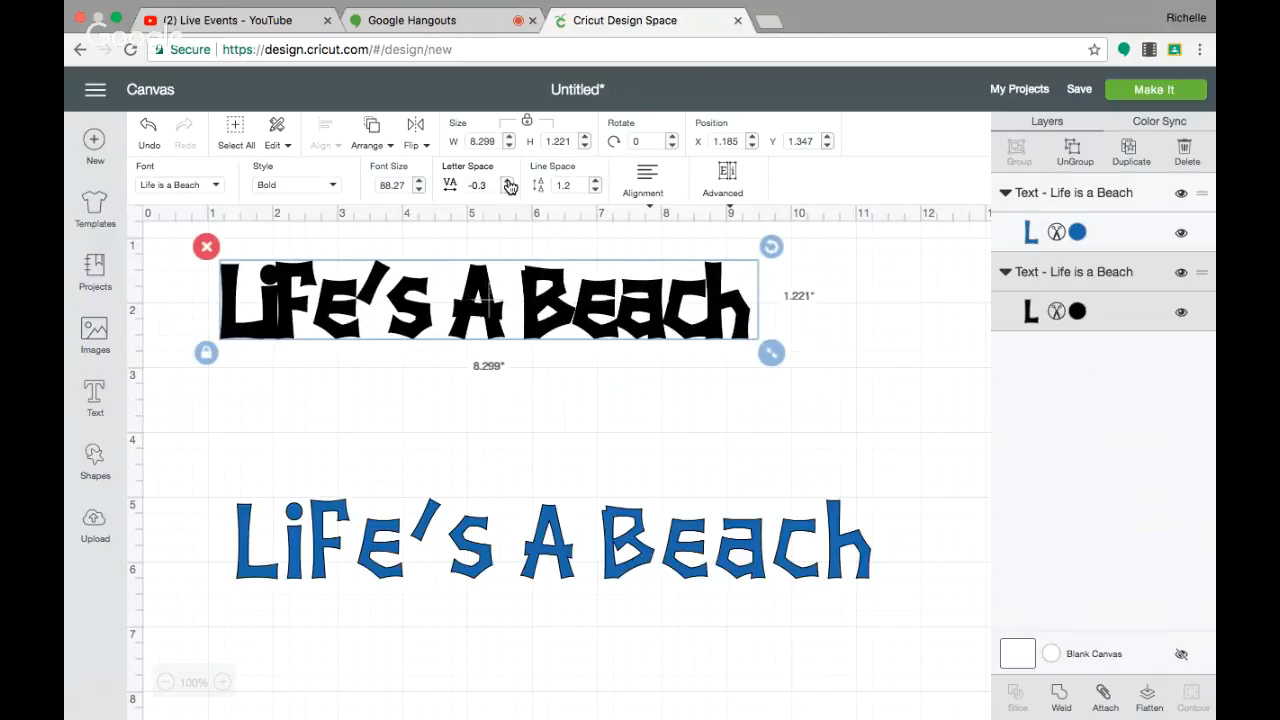
pyautogui.click(509, 182)
pyautogui.click(509, 182)
pyautogui.click(509, 182)
pyautogui.click(509, 182)
pyautogui.click(509, 182)
pyautogui.click(509, 182)
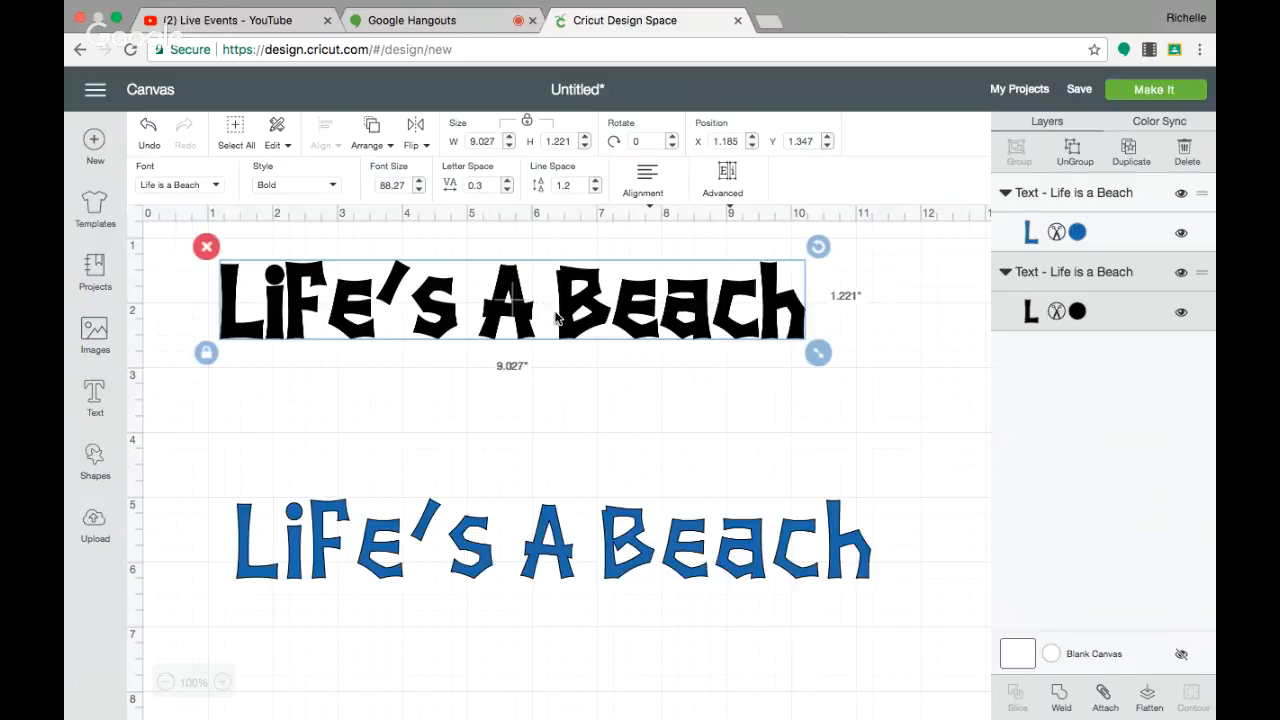
pyautogui.click(508, 190)
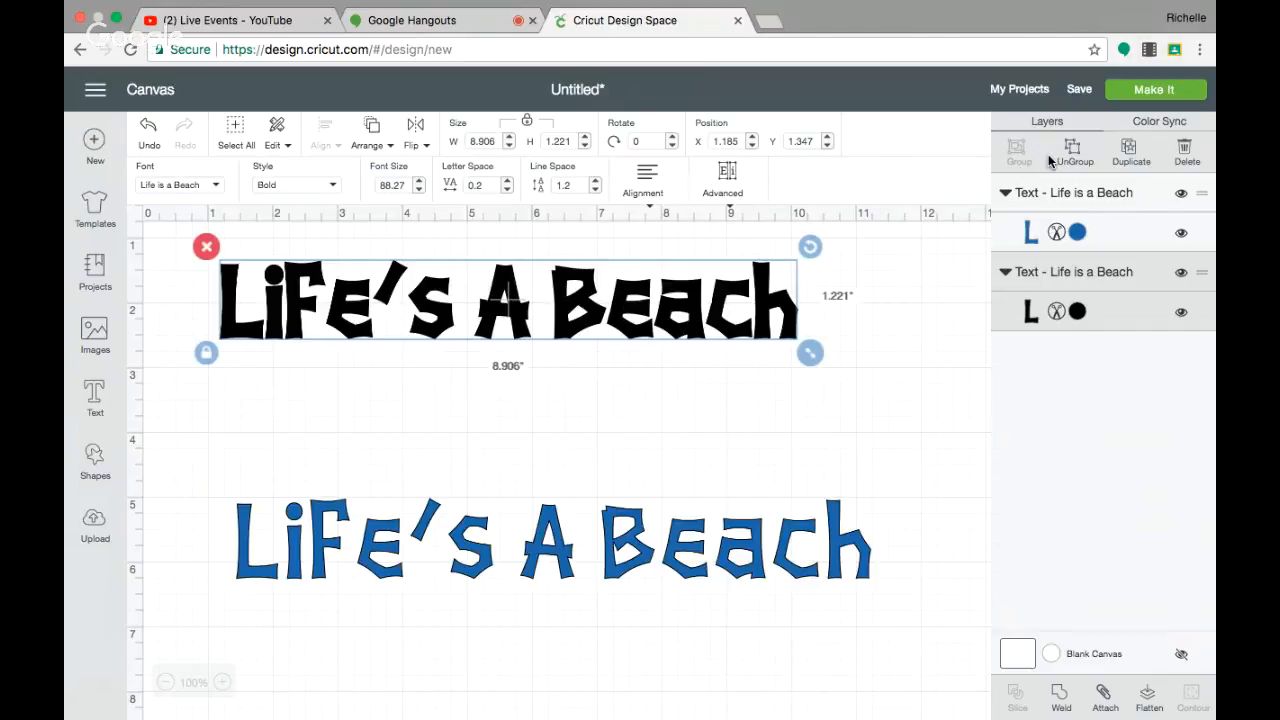
# Step: Ungroup the black text into separate letters, then move the "i" closer to the "L" and rotate it to about 356.1°
pyautogui.click(1075, 152)
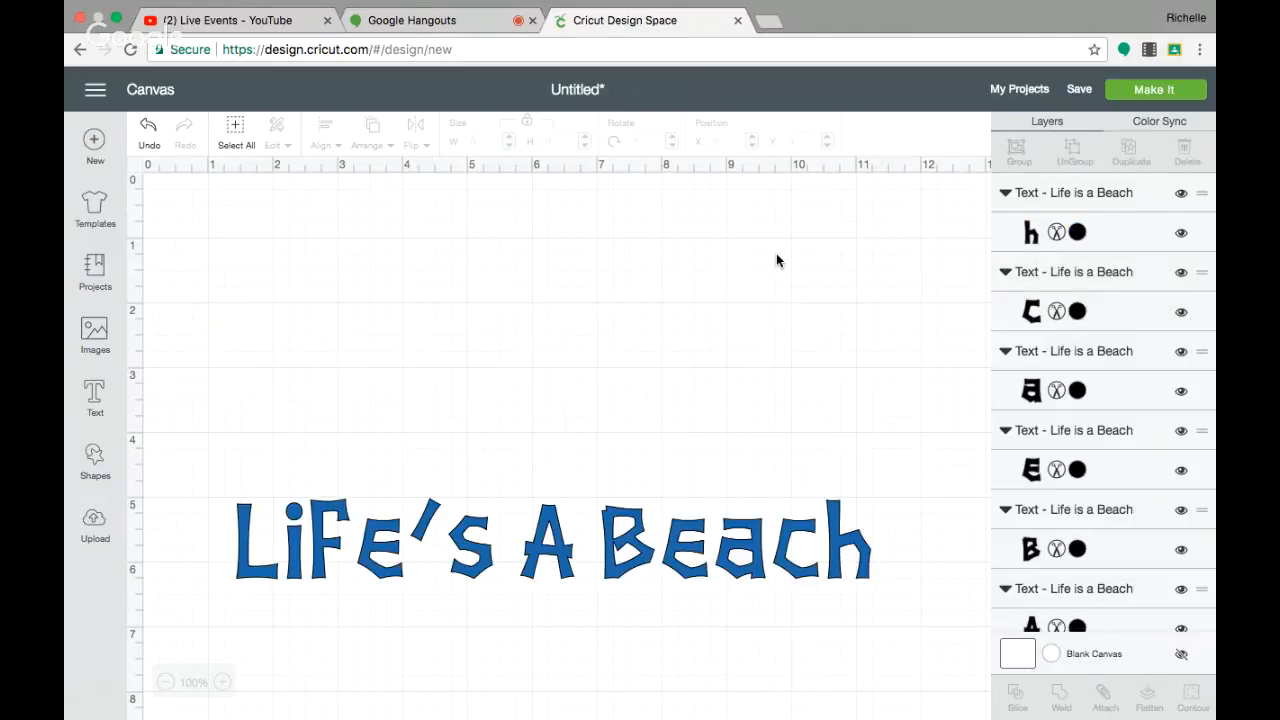
pyautogui.click(272, 333)
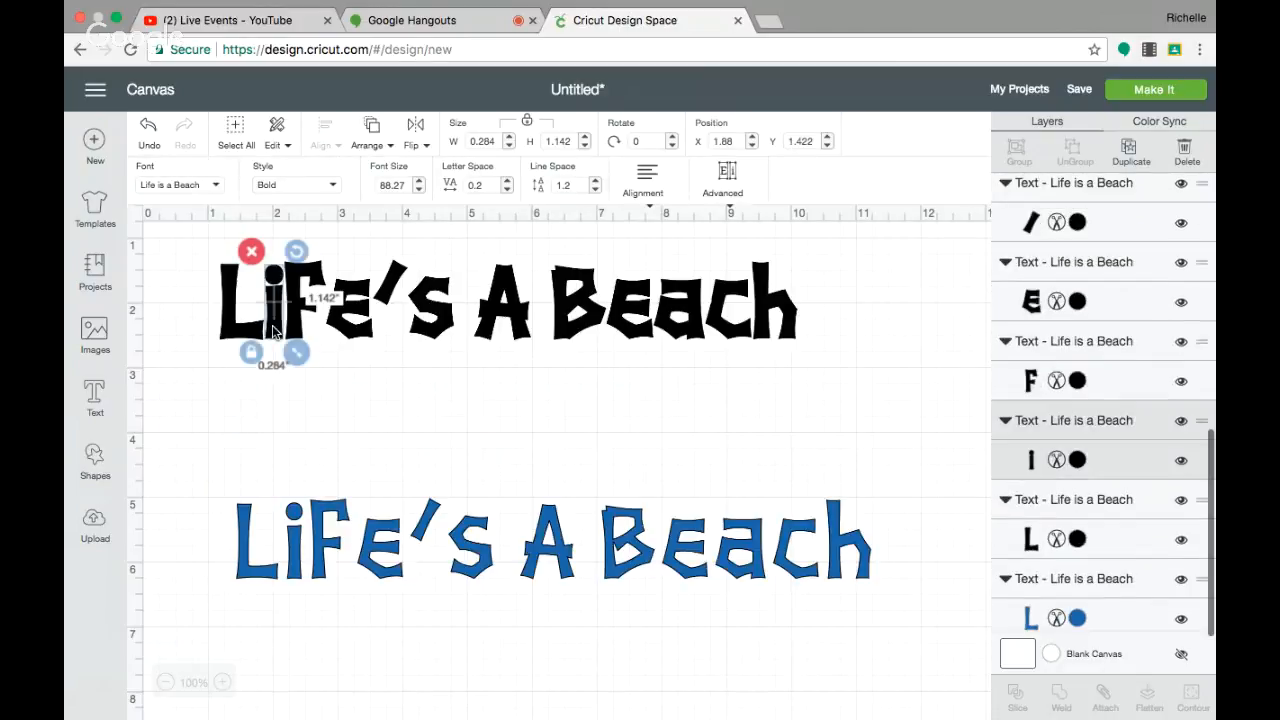
pyautogui.moveTo(268, 333); pyautogui.dragTo(267, 334)
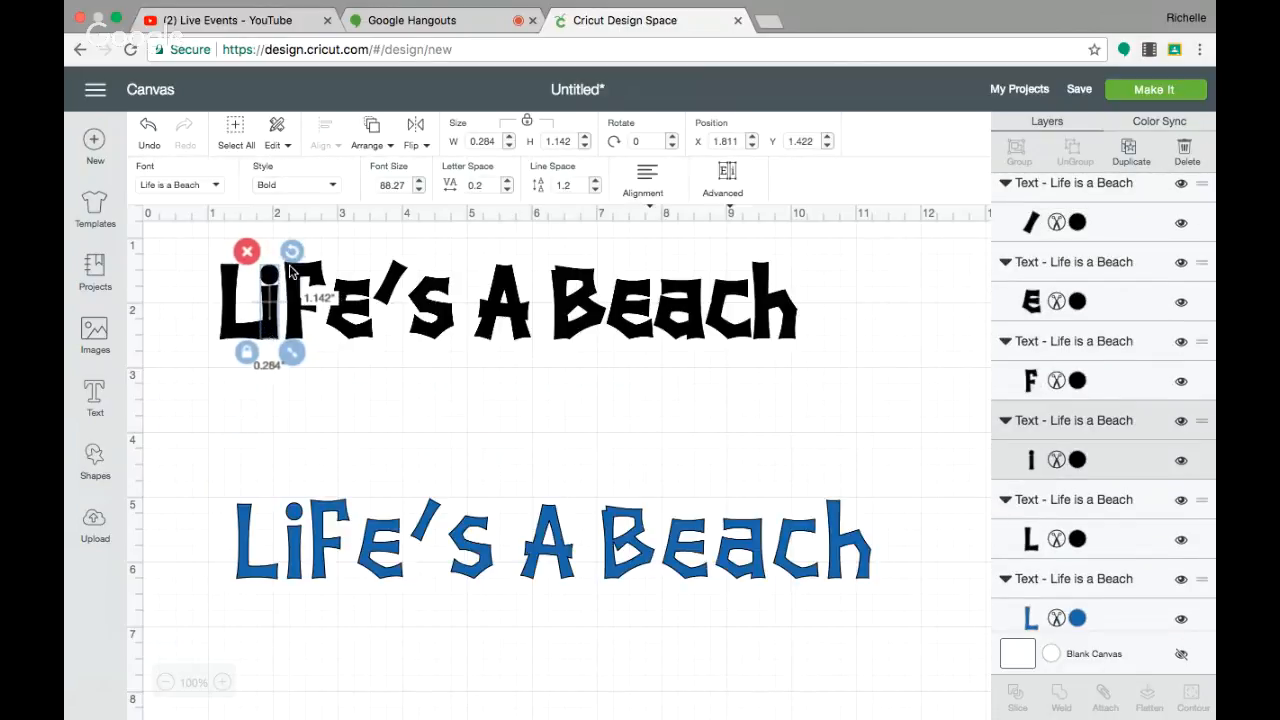
pyautogui.moveTo(290, 247); pyautogui.dragTo(285, 248)
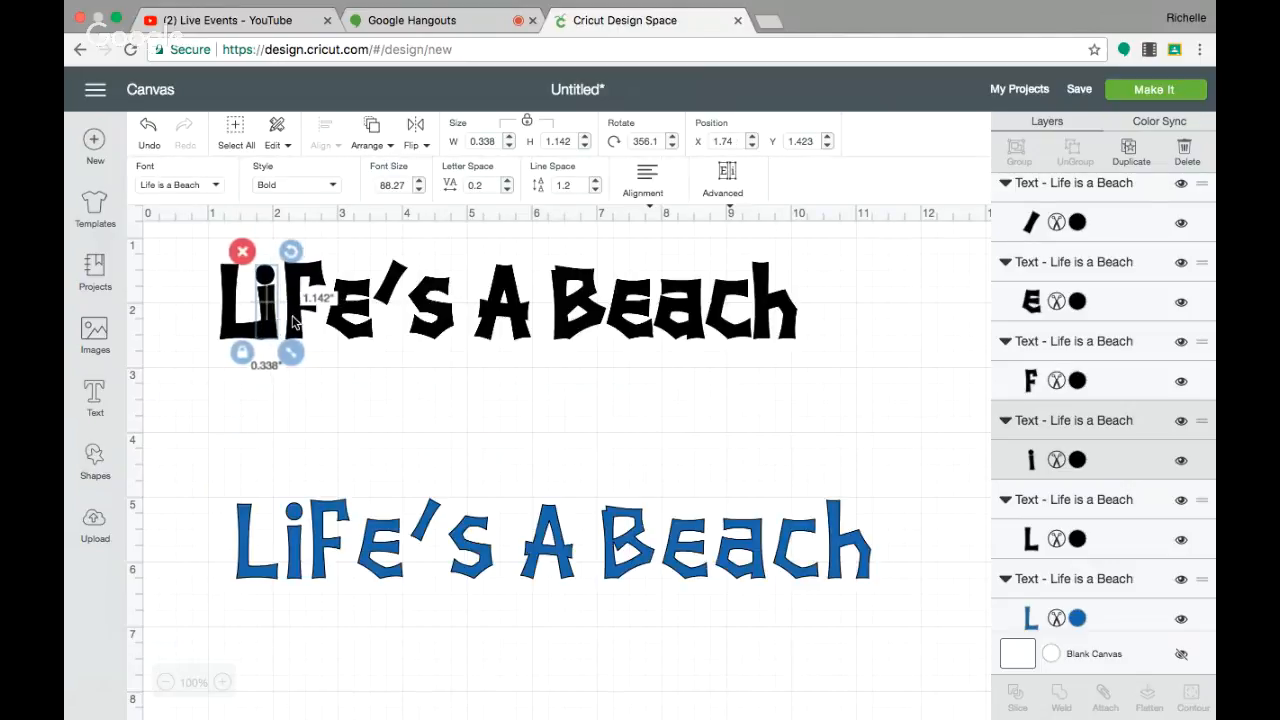
# Step: Move the black F, E, apostrophe and S leftward at slightly staggered heights so the letters of "Life's" overlap
pyautogui.click(293, 320)
pyautogui.moveTo(293, 320); pyautogui.dragTo(281, 334)
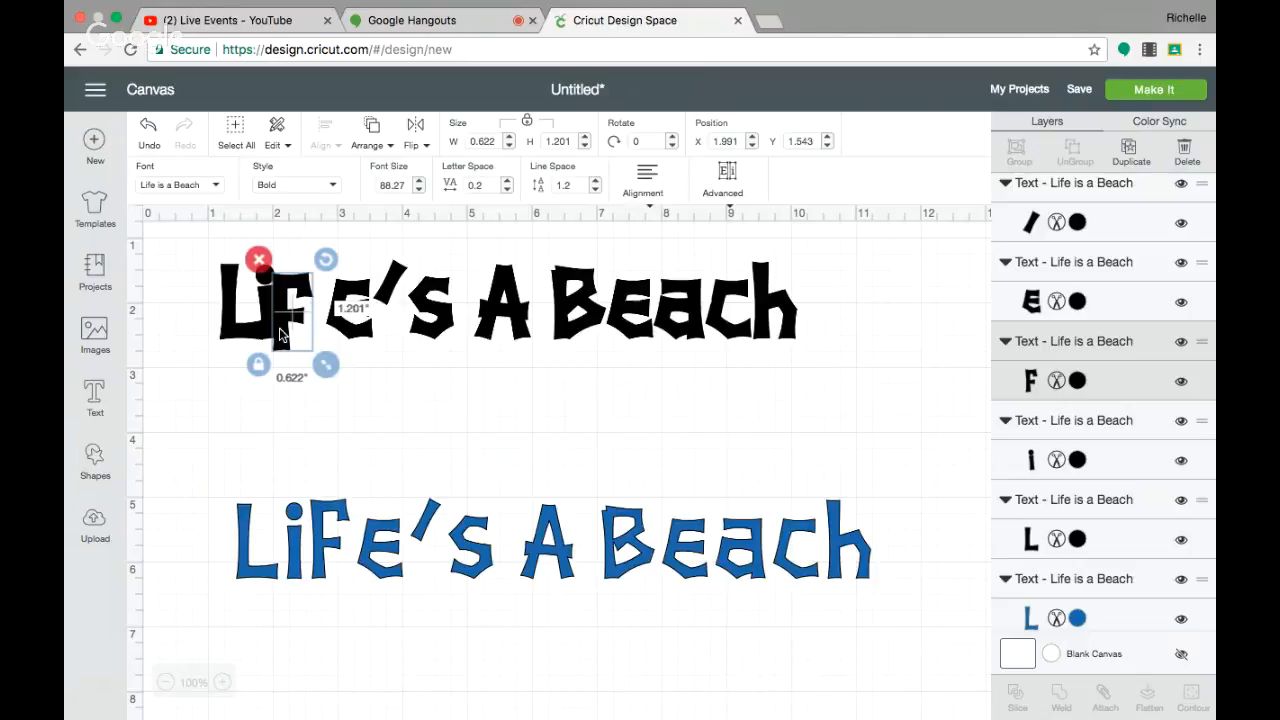
pyautogui.click(370, 374)
pyautogui.moveTo(364, 341); pyautogui.dragTo(338, 345)
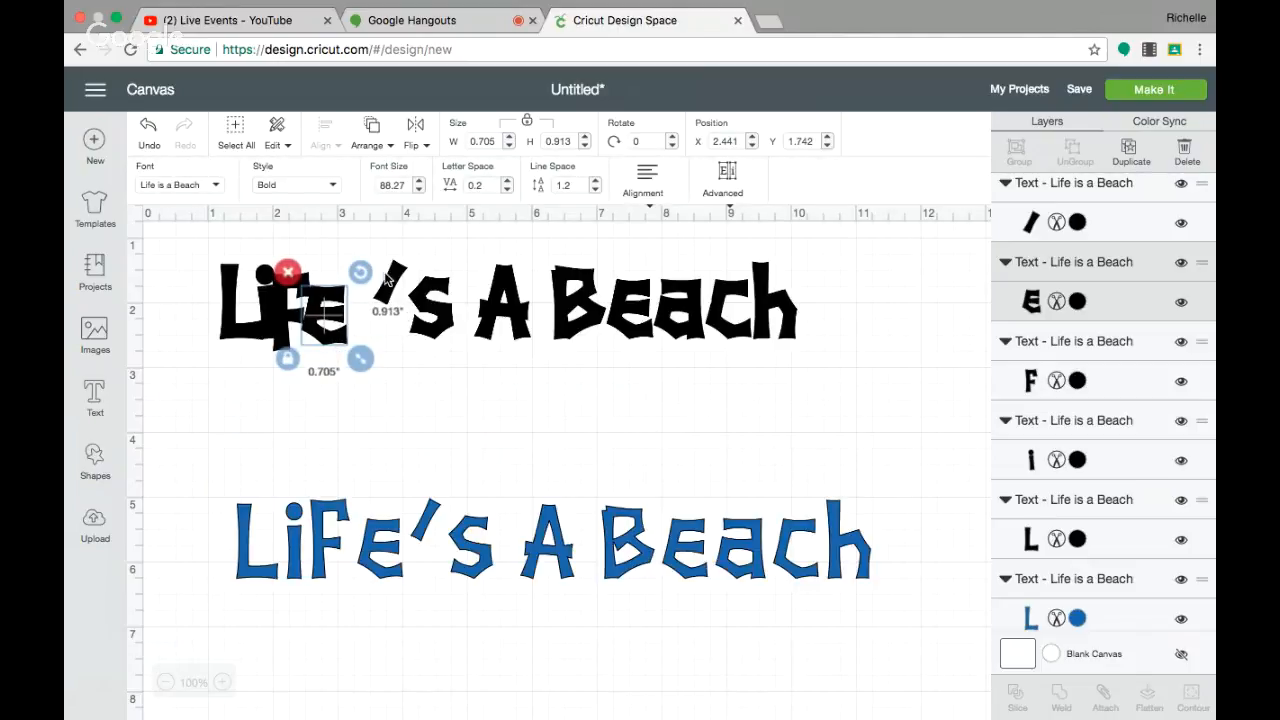
pyautogui.moveTo(391, 286); pyautogui.dragTo(354, 278)
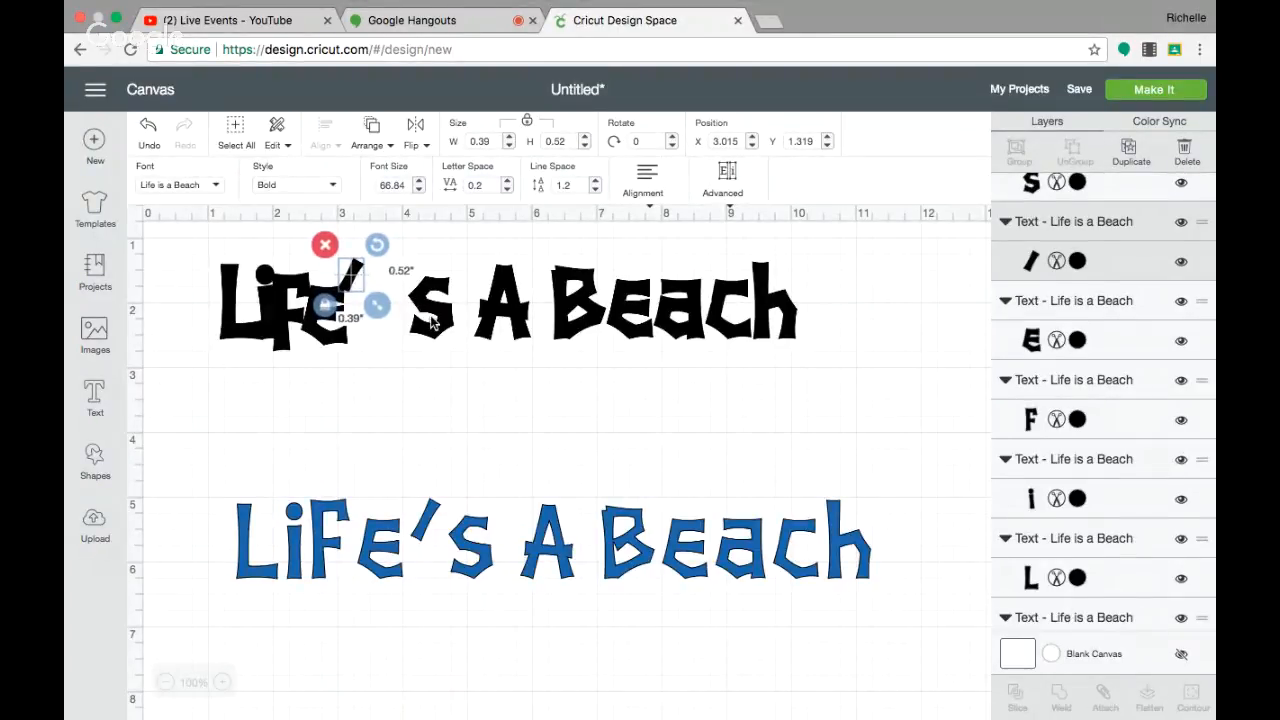
pyautogui.moveTo(432, 318); pyautogui.dragTo(377, 327)
pyautogui.moveTo(379, 321); pyautogui.dragTo(380, 325)
# Step: Shift the black A and B closer to "Life's" and overlap the E of "Beach" with the B
pyautogui.moveTo(497, 330); pyautogui.dragTo(433, 335)
pyautogui.moveTo(580, 325); pyautogui.dragTo(527, 334)
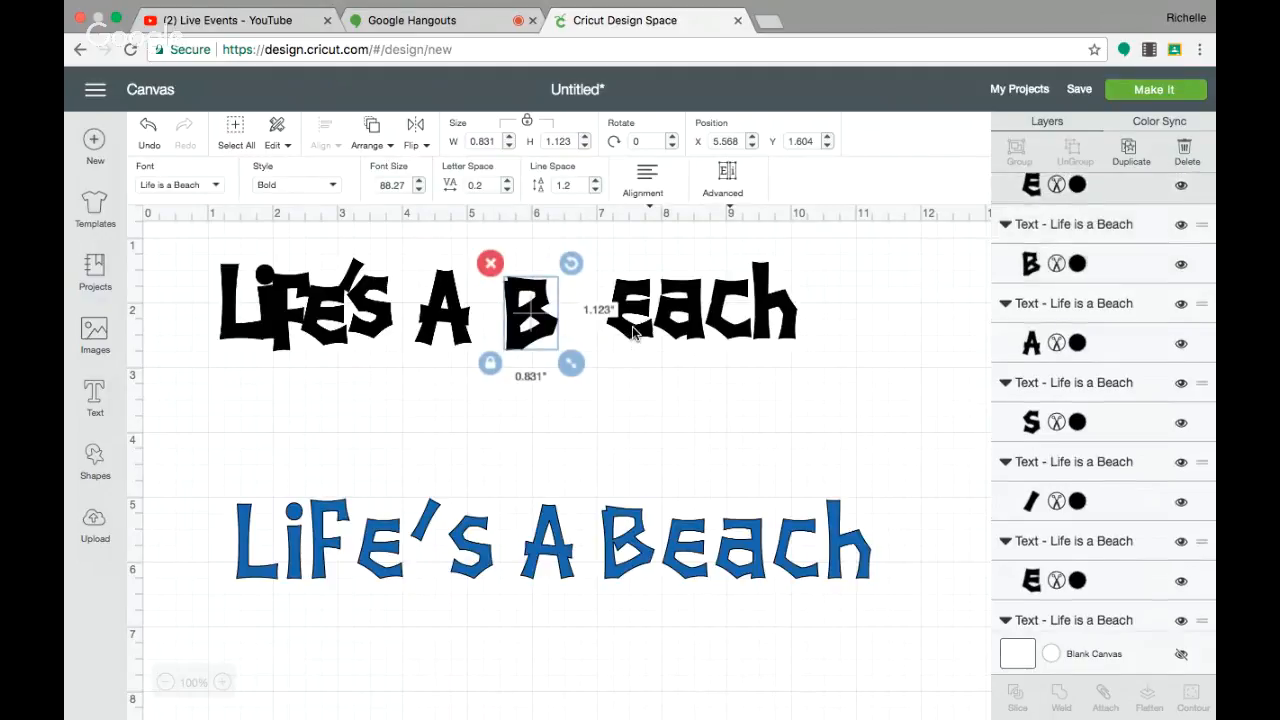
pyautogui.moveTo(632, 333); pyautogui.dragTo(577, 334)
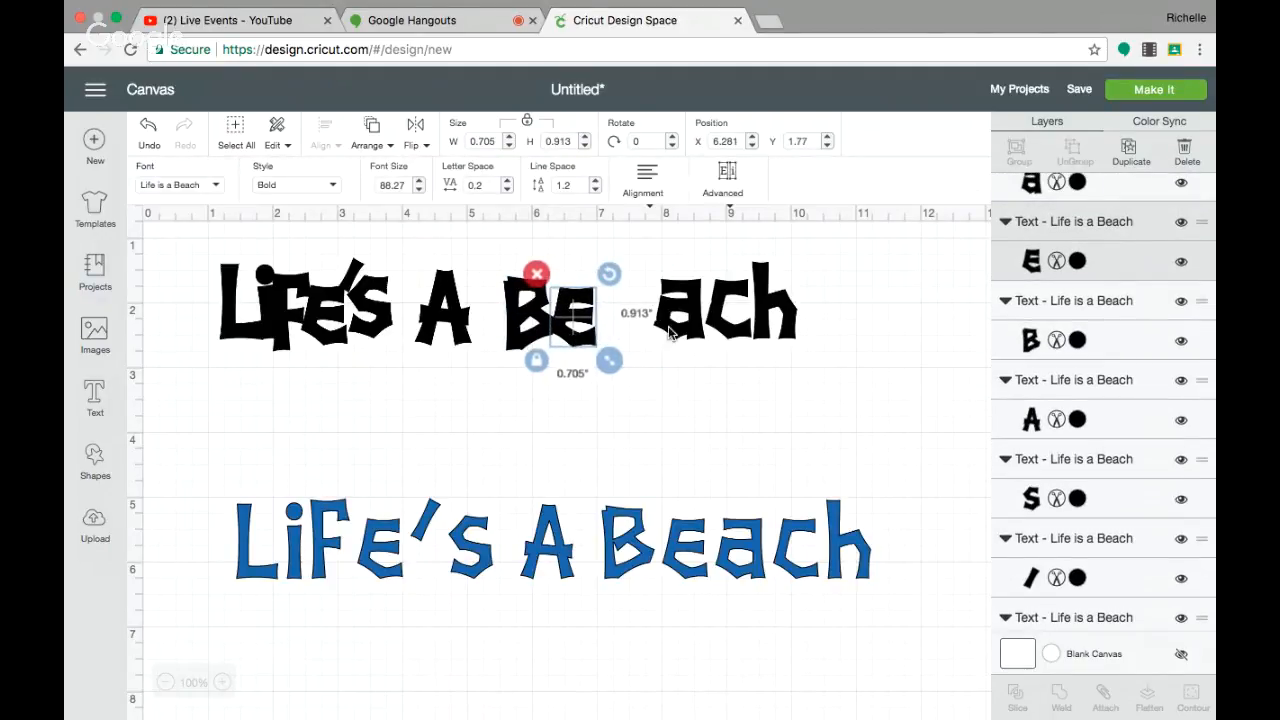
# Step: Overlap the black "a" with the E, tilting it slightly counterclockwise and lowering it, and tuck the "c" against it
pyautogui.moveTo(670, 333); pyautogui.dragTo(613, 330)
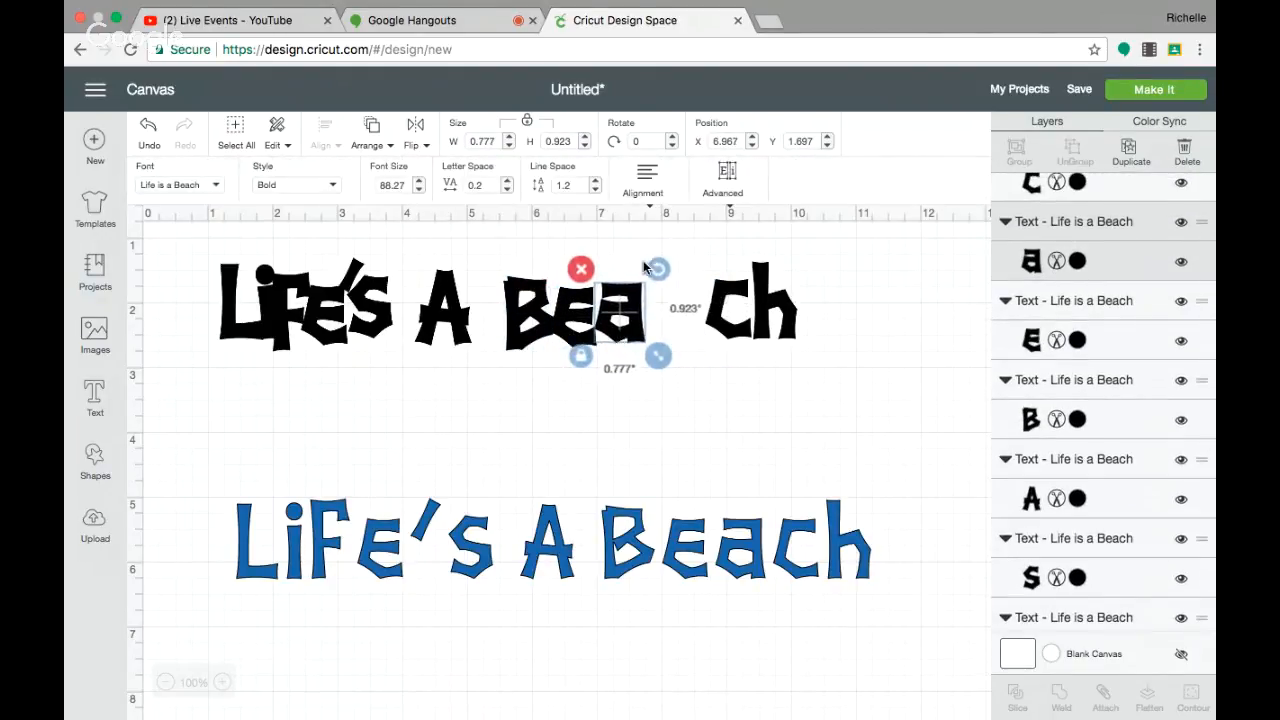
pyautogui.moveTo(656, 268); pyautogui.dragTo(649, 263)
pyautogui.moveTo(632, 310); pyautogui.dragTo(628, 319)
pyautogui.moveTo(712, 318); pyautogui.dragTo(640, 313)
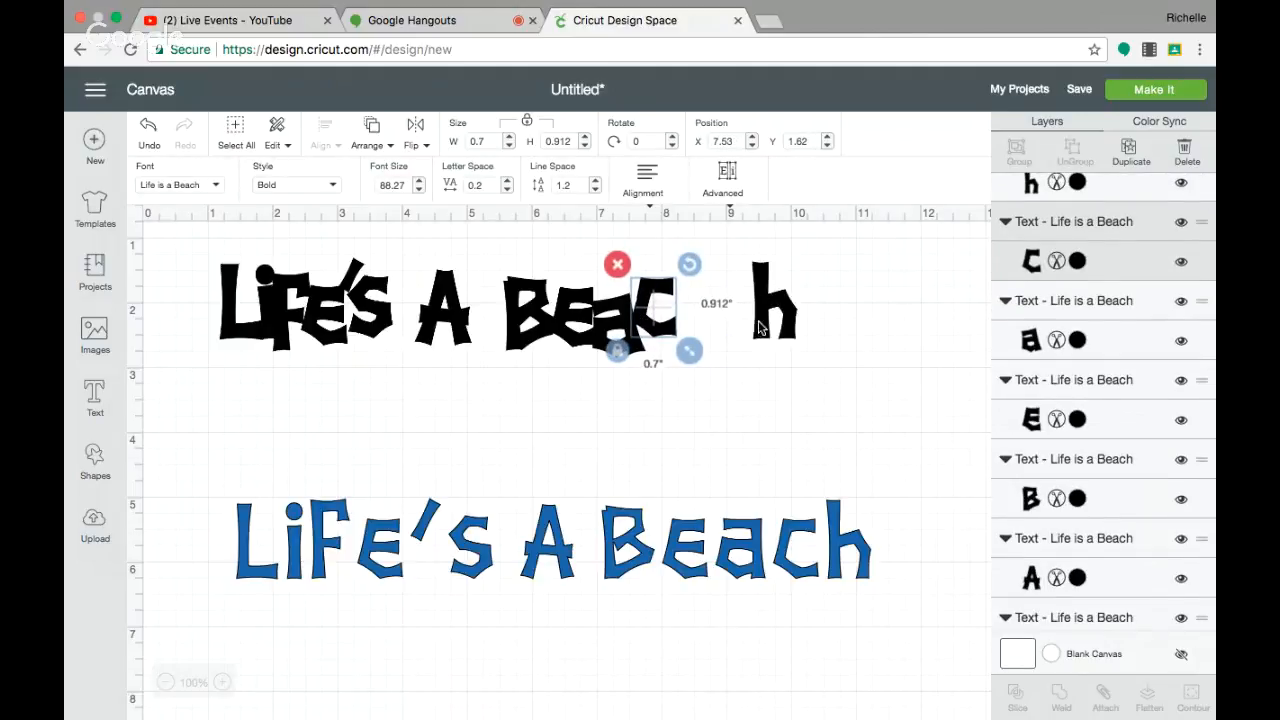
# Step: Overlap the black "h" with the "c" at about X 8.1, Y 1.5, rotated about 6.7°
pyautogui.moveTo(760, 328); pyautogui.dragTo(690, 302)
pyautogui.click(797, 340)
pyautogui.click(691, 373)
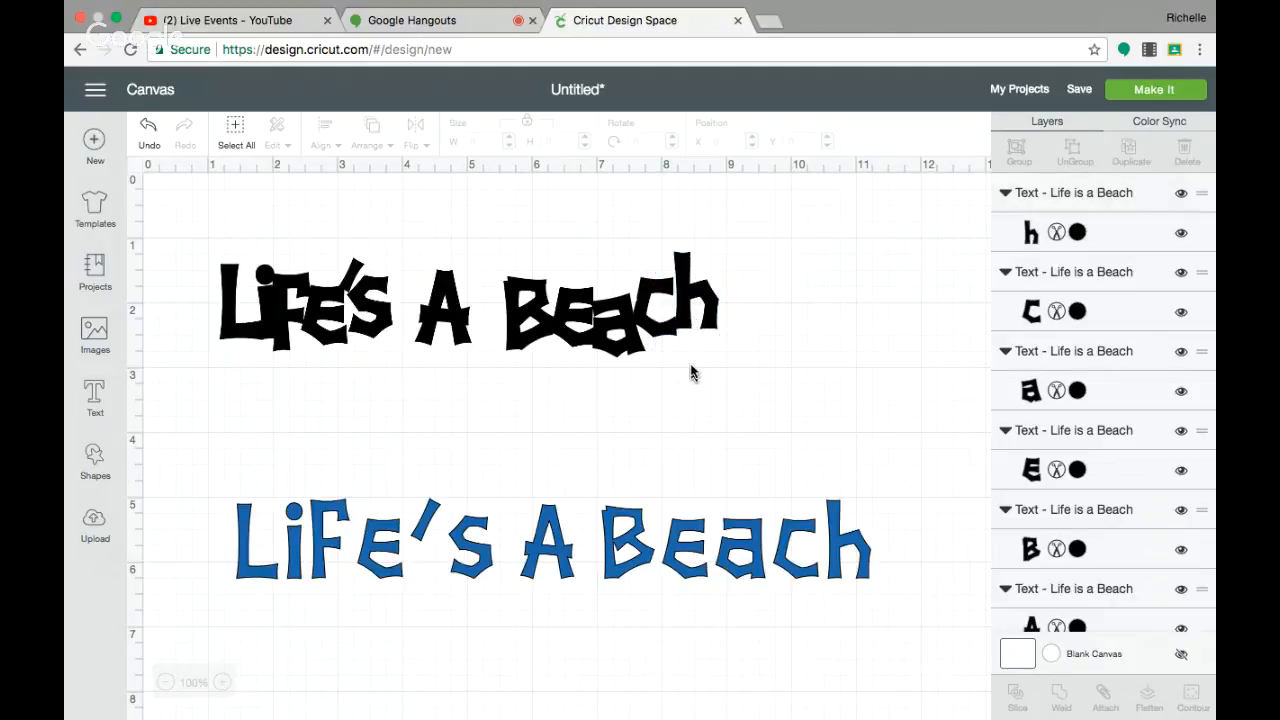
pyautogui.click(706, 318)
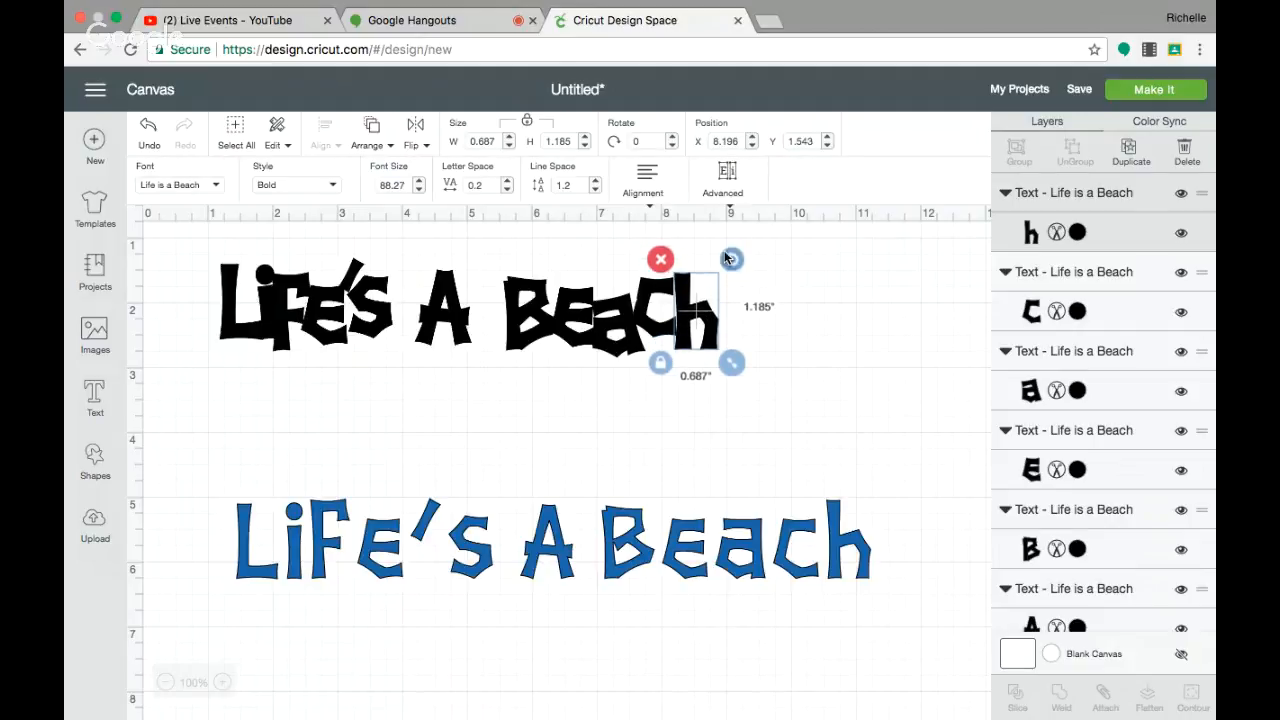
pyautogui.moveTo(727, 258); pyautogui.dragTo(743, 265)
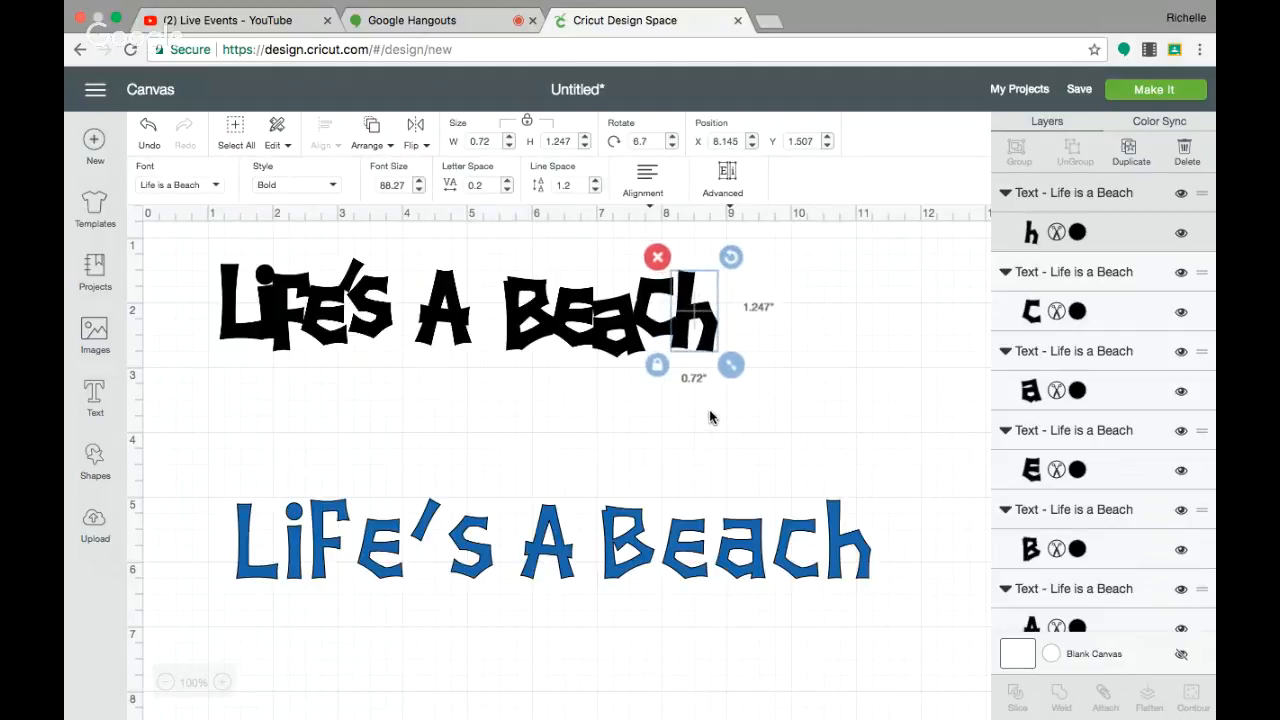
pyautogui.click(713, 418)
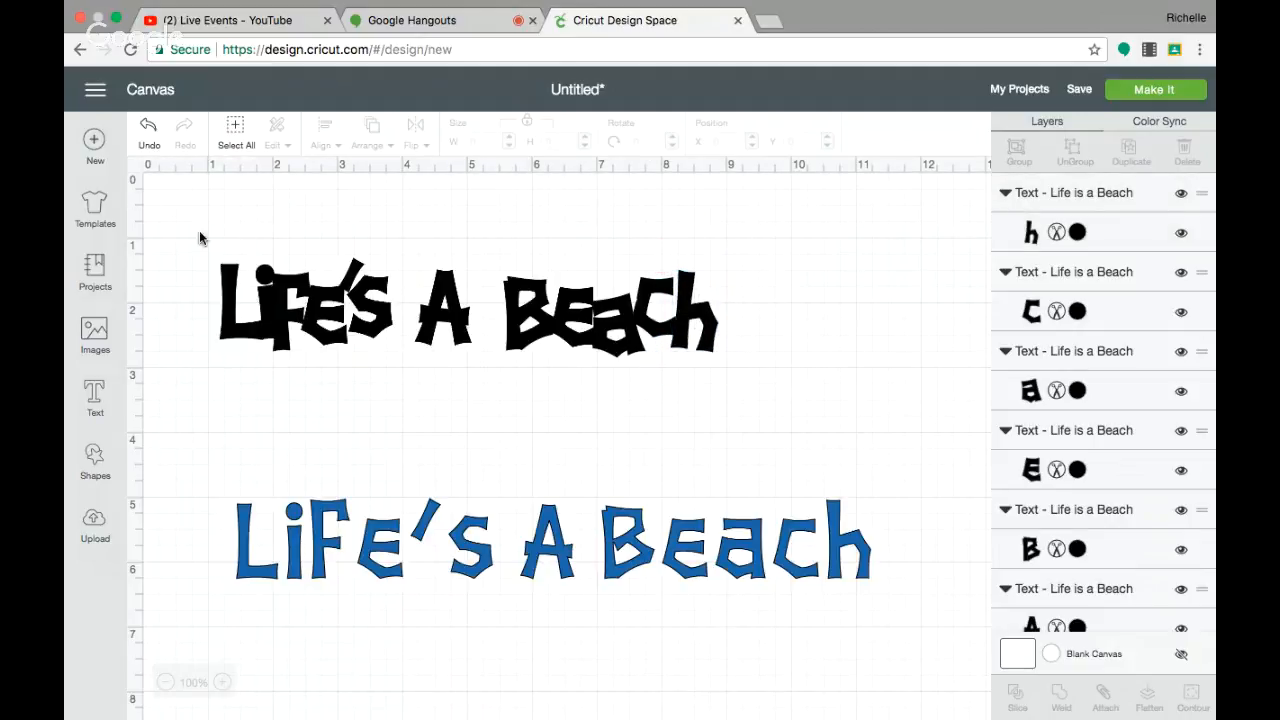
# Step: Weld all the black letters into one shape
pyautogui.moveTo(190, 242); pyautogui.dragTo(752, 372)
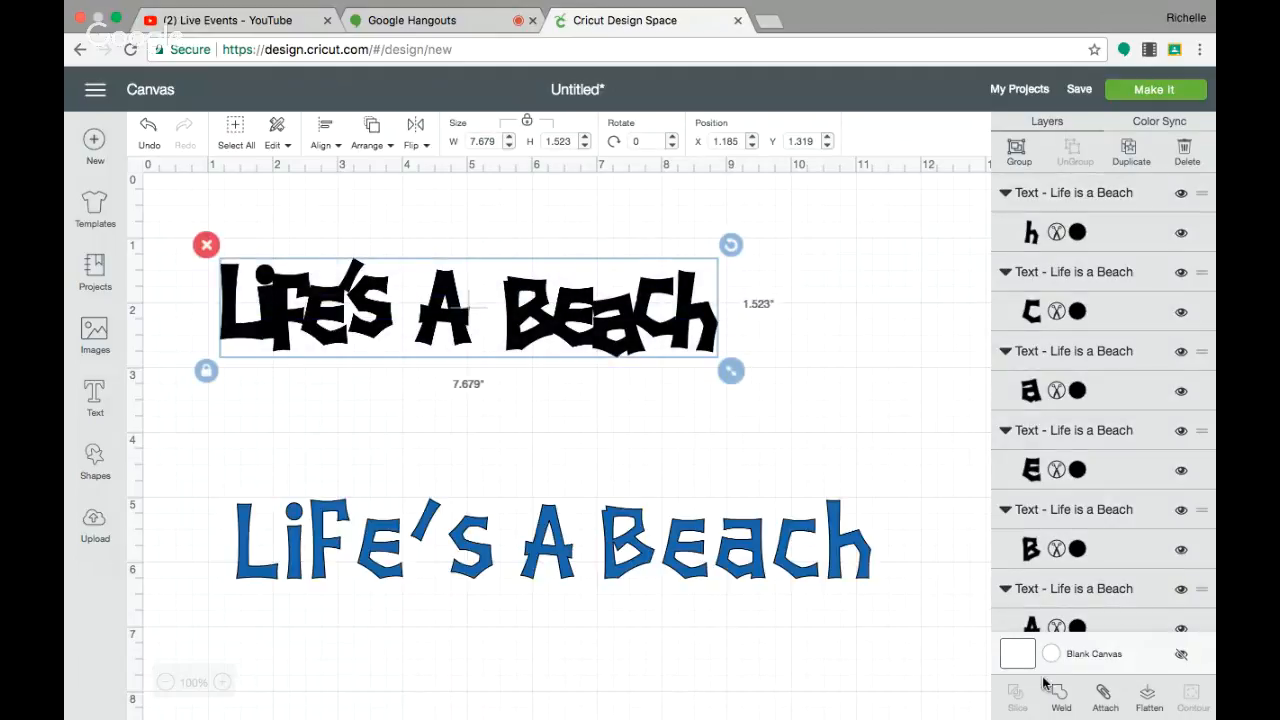
pyautogui.click(1059, 695)
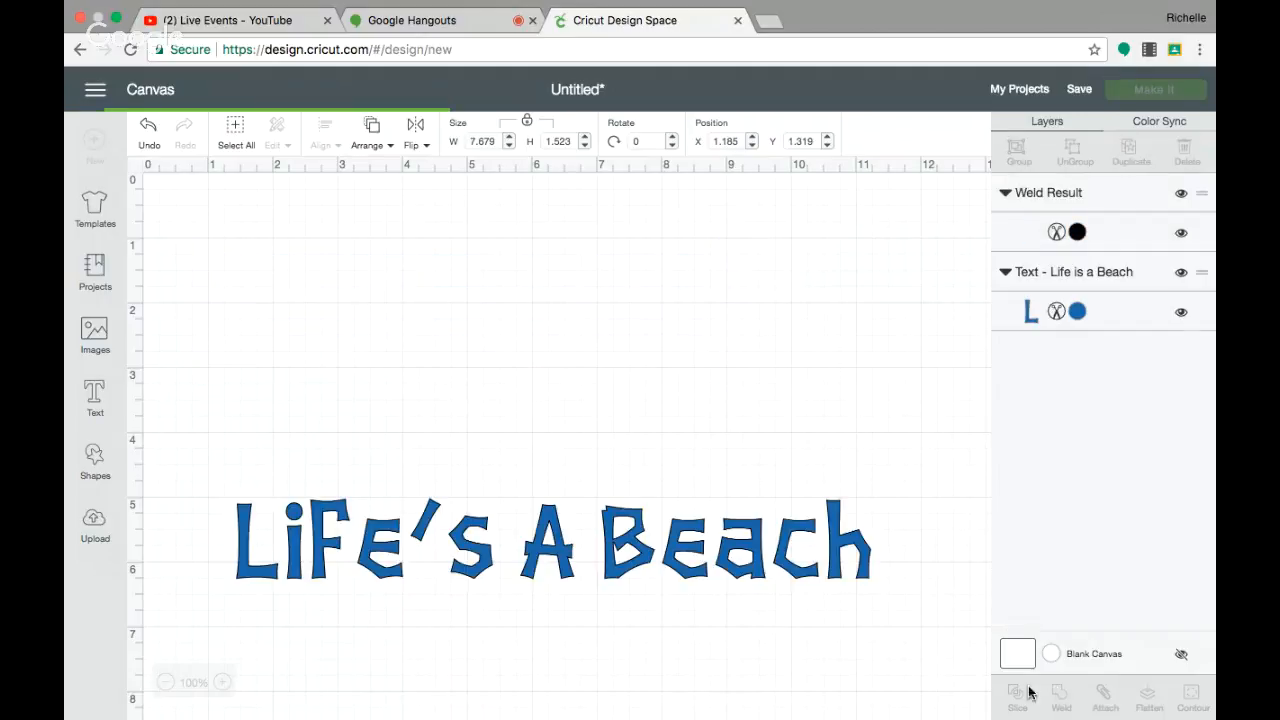
# Step: Place the blue text over the welded black lettering at about X 1.24, Y 1.36, and ungroup it into separate letters
pyautogui.click(246, 571)
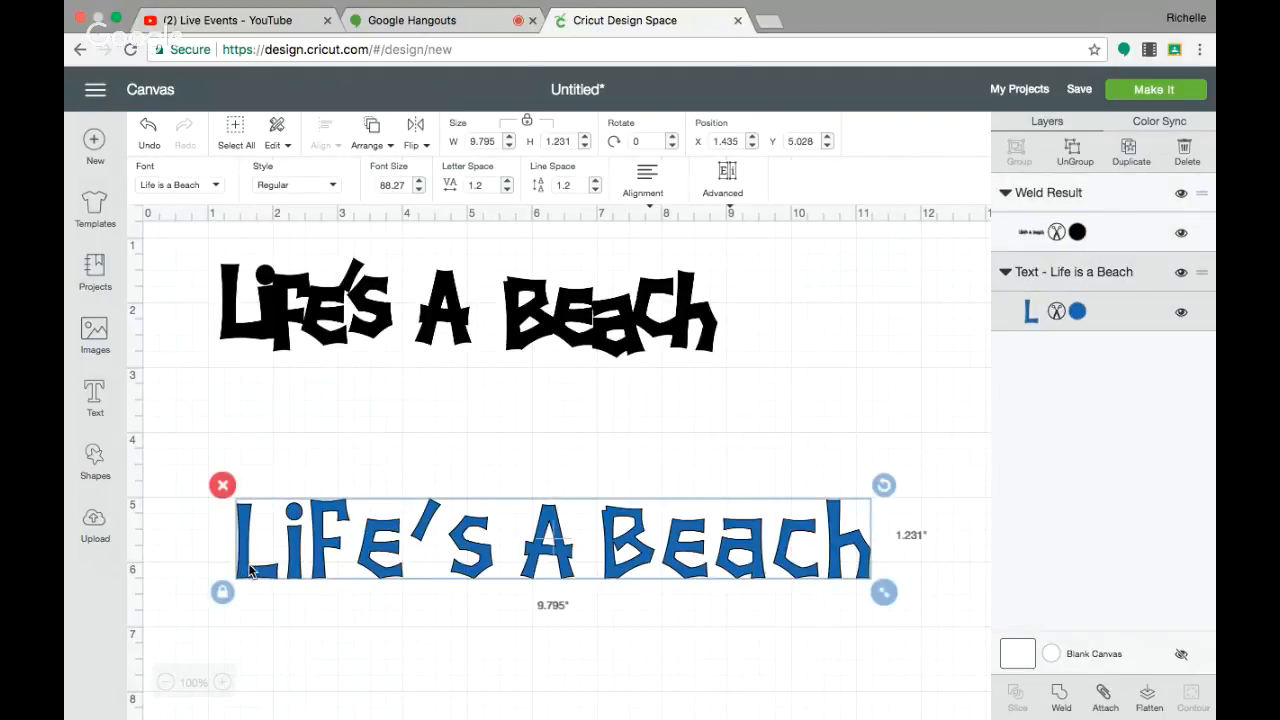
pyautogui.moveTo(246, 571); pyautogui.dragTo(236, 326)
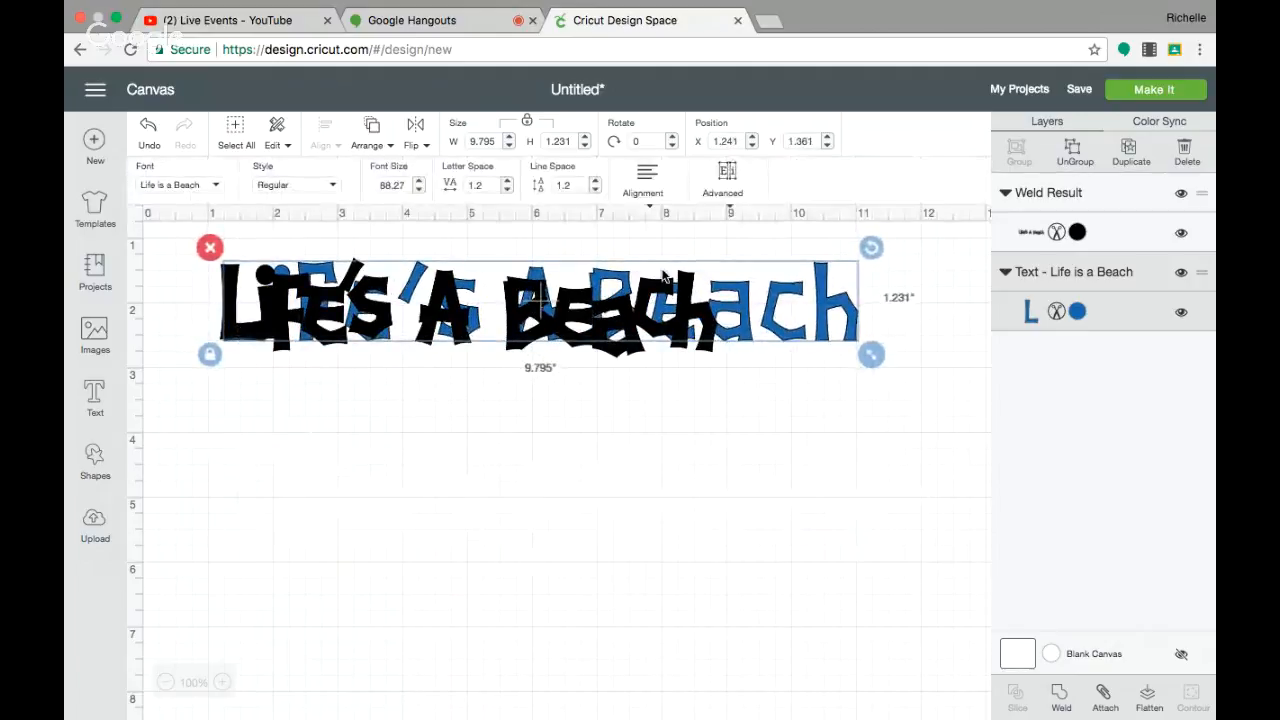
pyautogui.click(1075, 150)
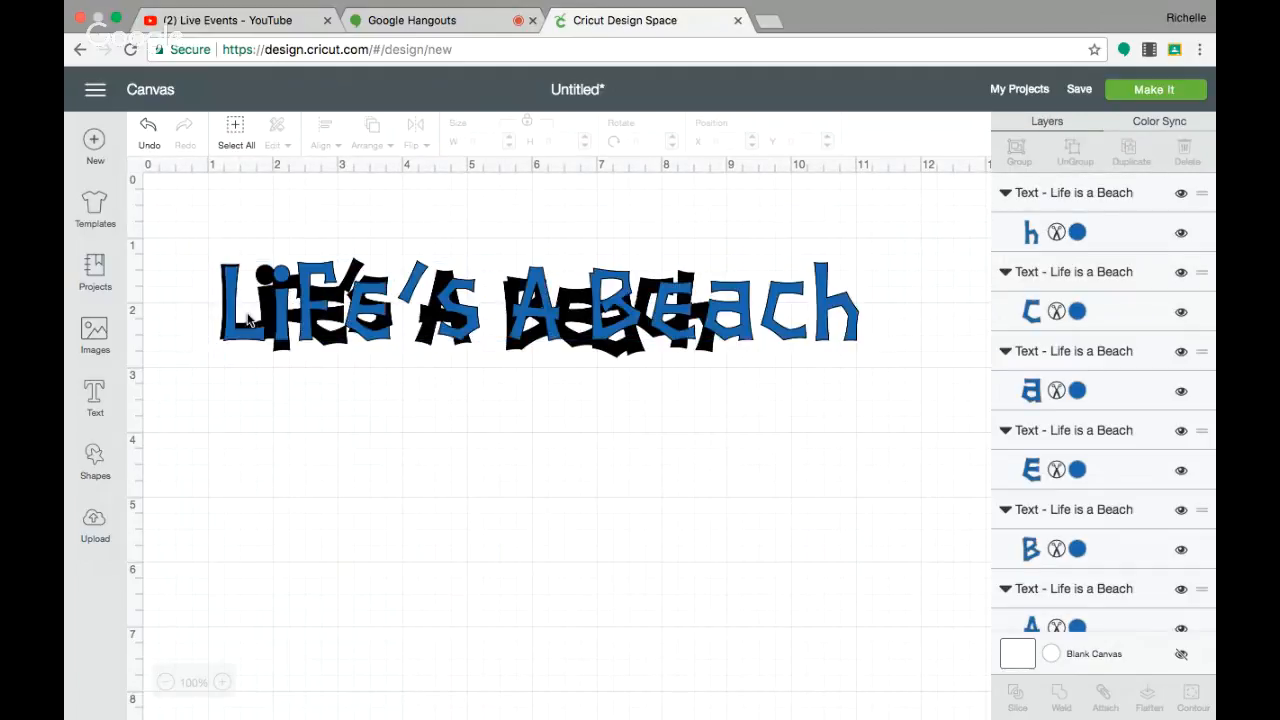
# Step: Position the separate blue letters and apostrophe of "Life's" over their matching black letters
pyautogui.click(242, 324)
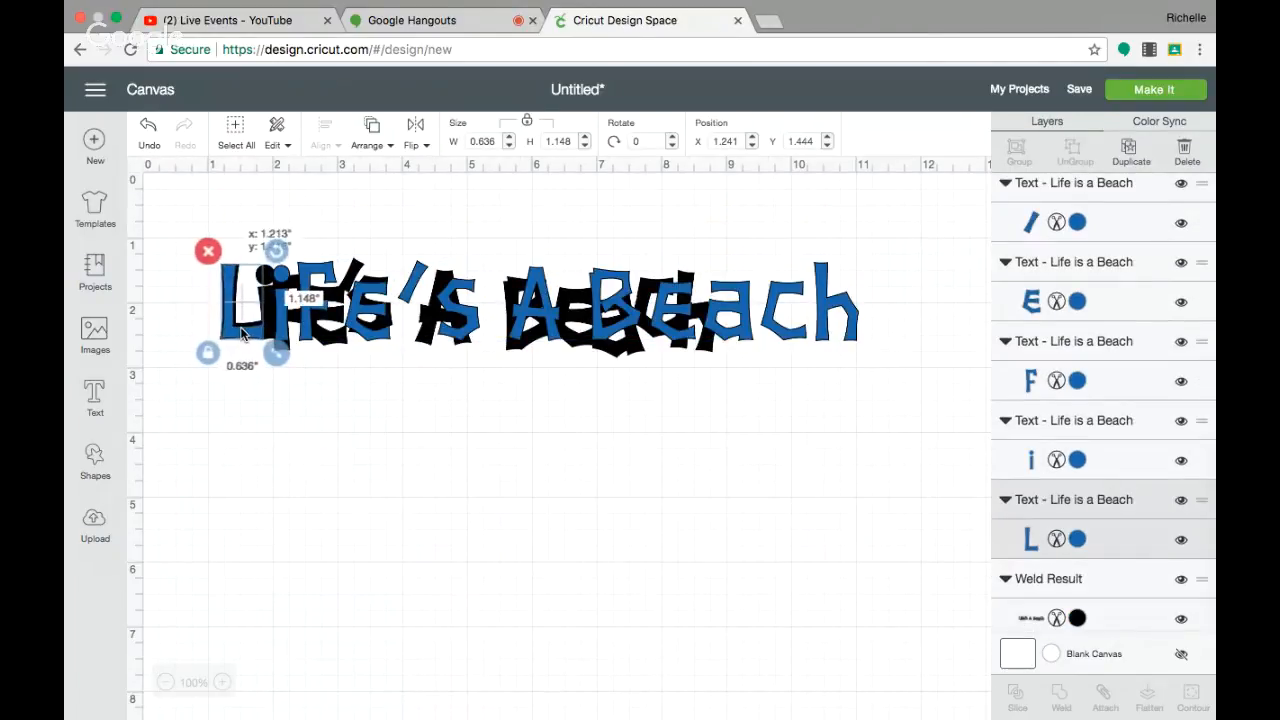
pyautogui.moveTo(243, 330); pyautogui.dragTo(284, 341)
pyautogui.moveTo(375, 333); pyautogui.dragTo(328, 336)
pyautogui.moveTo(417, 285); pyautogui.dragTo(353, 278)
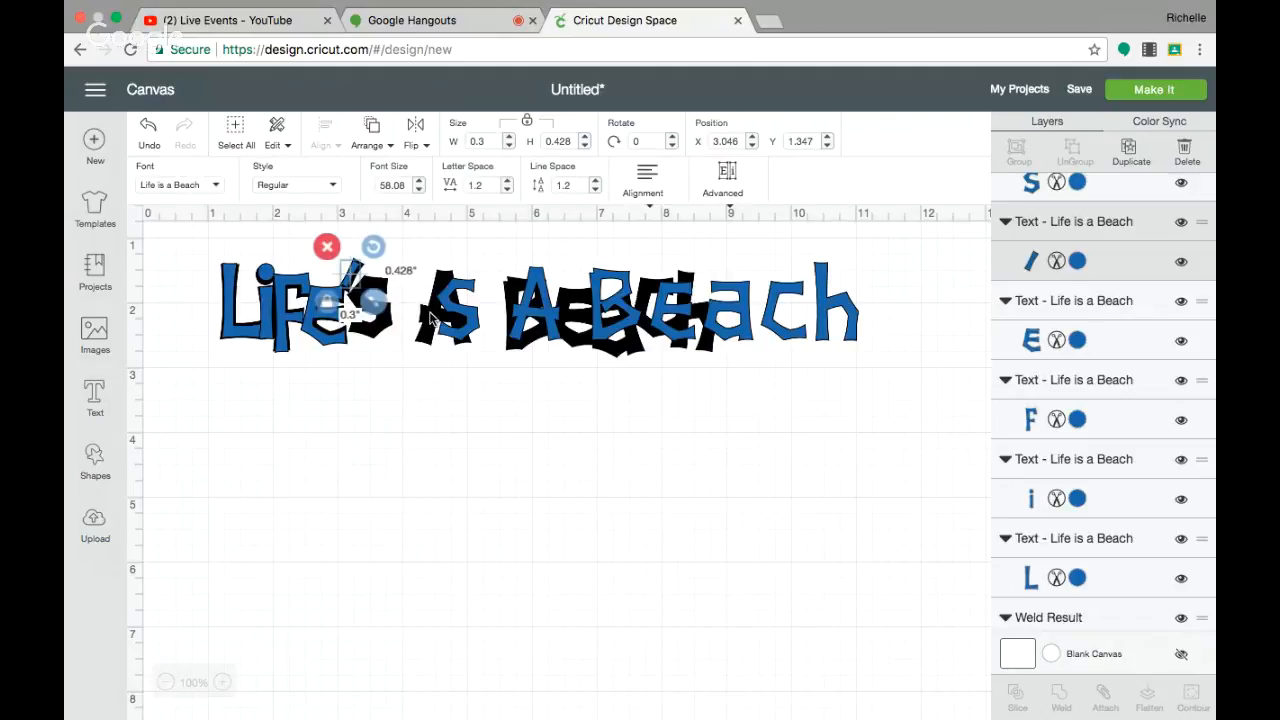
pyautogui.moveTo(460, 318); pyautogui.dragTo(375, 318)
# Step: Position the blue A, B and E over their matching black letters
pyautogui.moveTo(524, 333); pyautogui.dragTo(431, 330)
pyautogui.moveTo(626, 324); pyautogui.dragTo(538, 333)
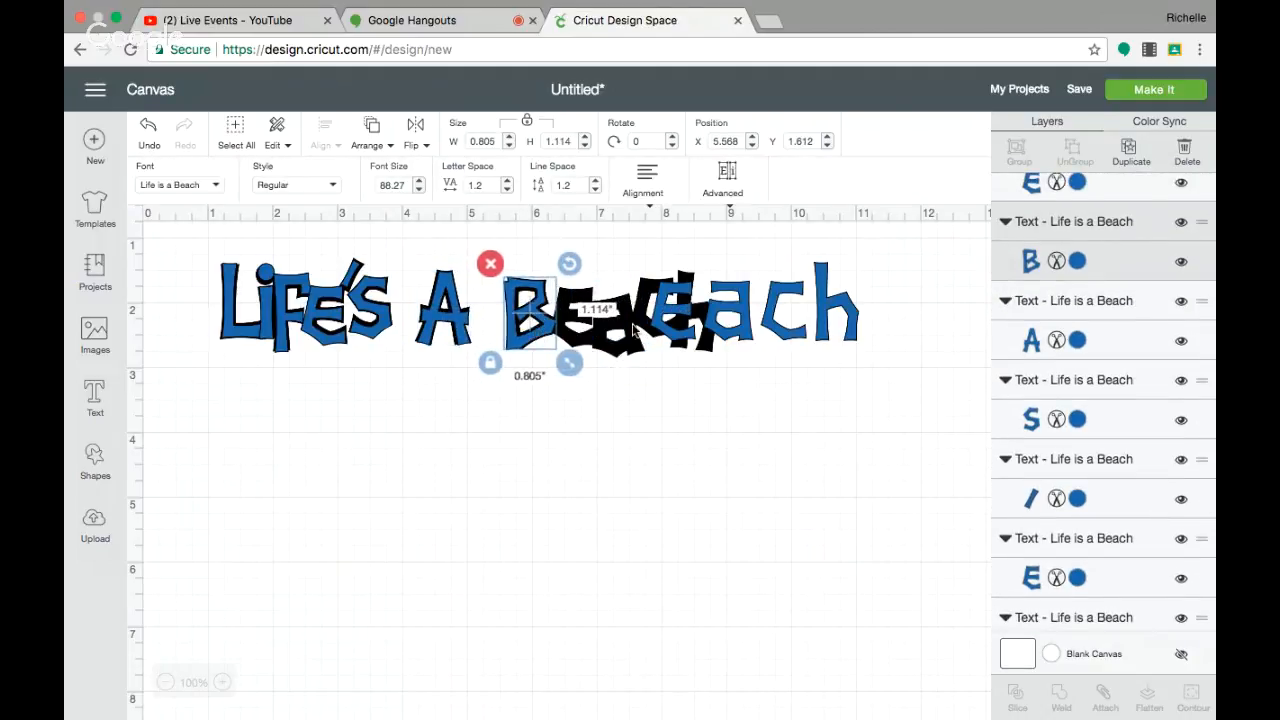
pyautogui.moveTo(676, 336); pyautogui.dragTo(571, 341)
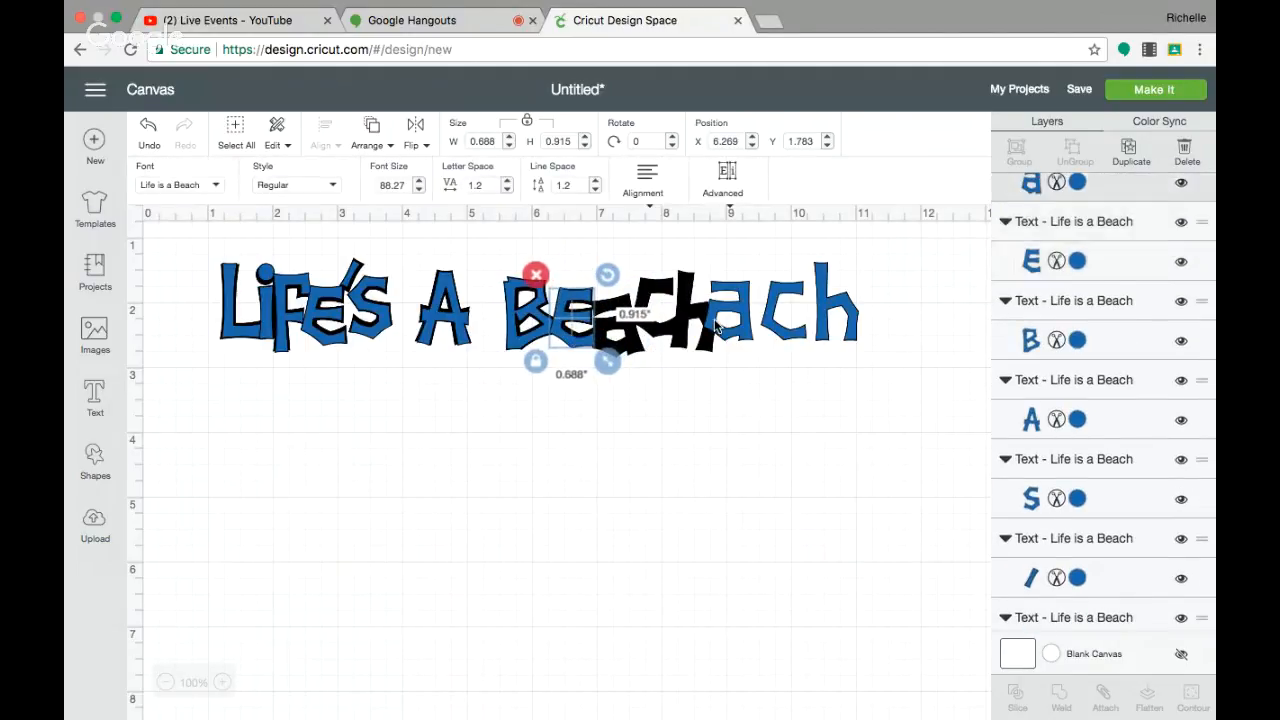
# Step: Fit the blue "a" and "c" over their black counterparts, rotating the "a" to about 349.1° and the "c" to about 356.9°
pyautogui.moveTo(716, 340); pyautogui.dragTo(604, 342)
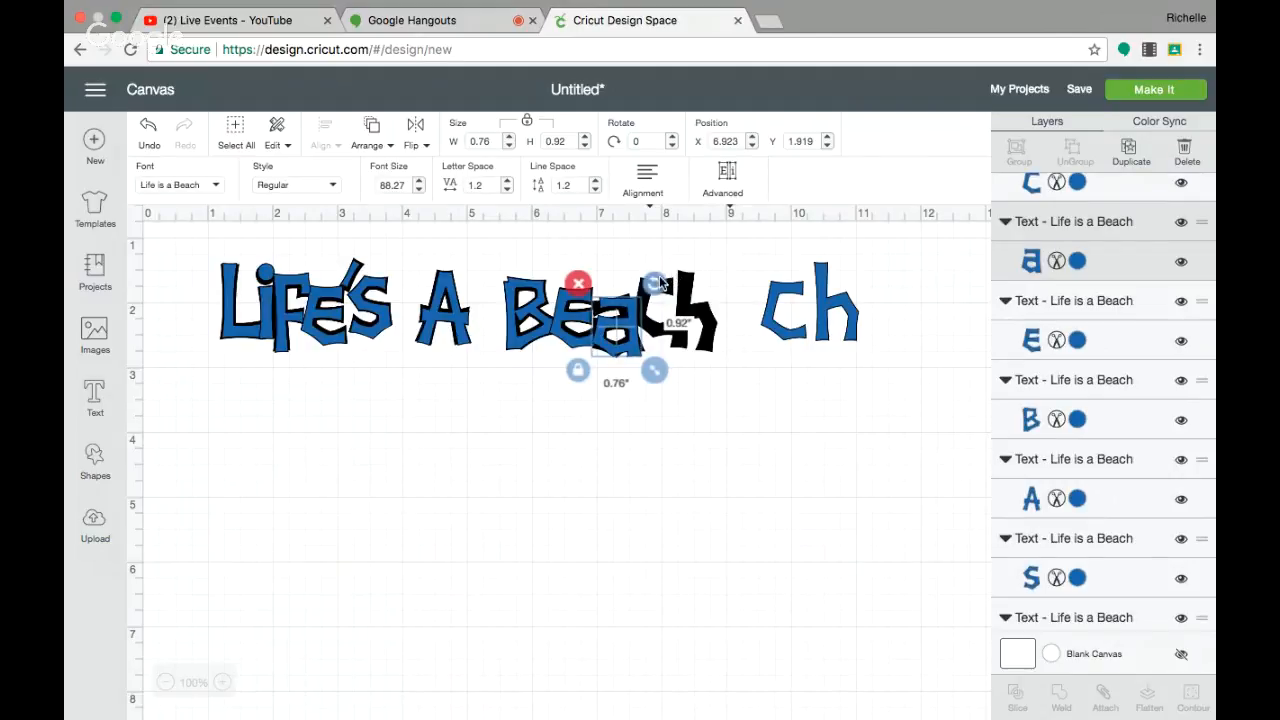
pyautogui.moveTo(659, 275); pyautogui.dragTo(645, 273)
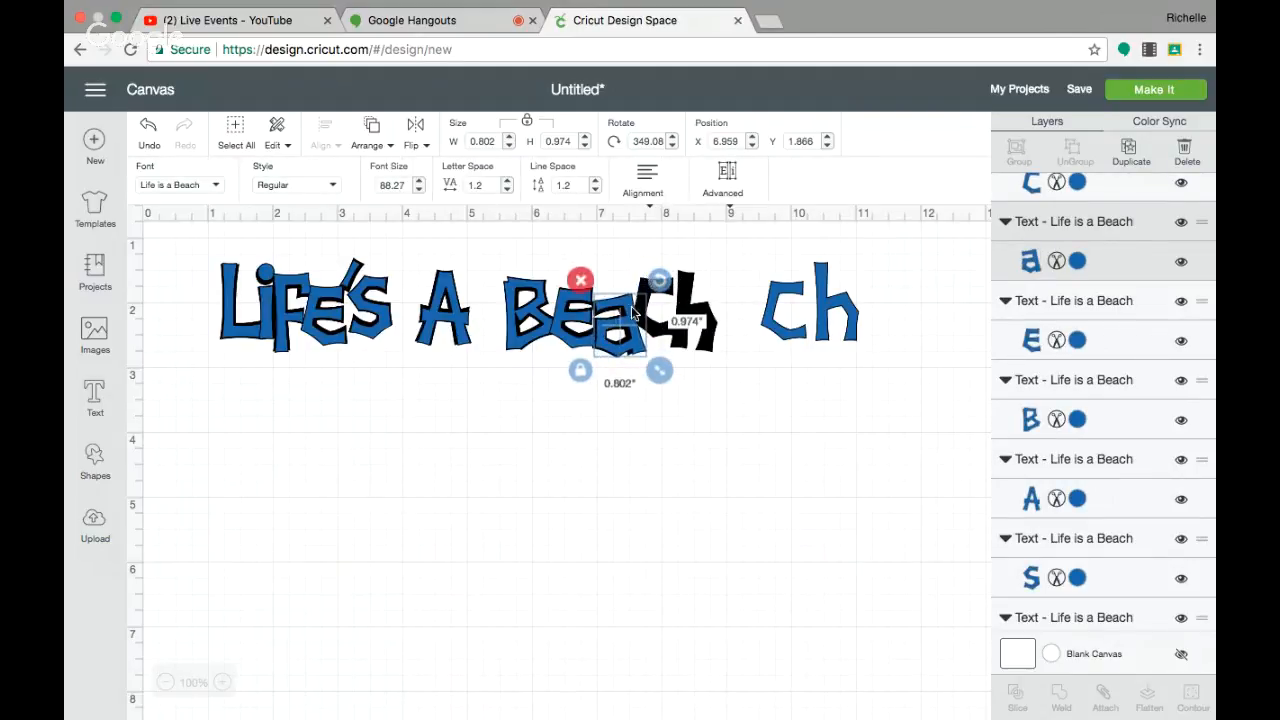
pyautogui.moveTo(630, 322); pyautogui.dragTo(627, 323)
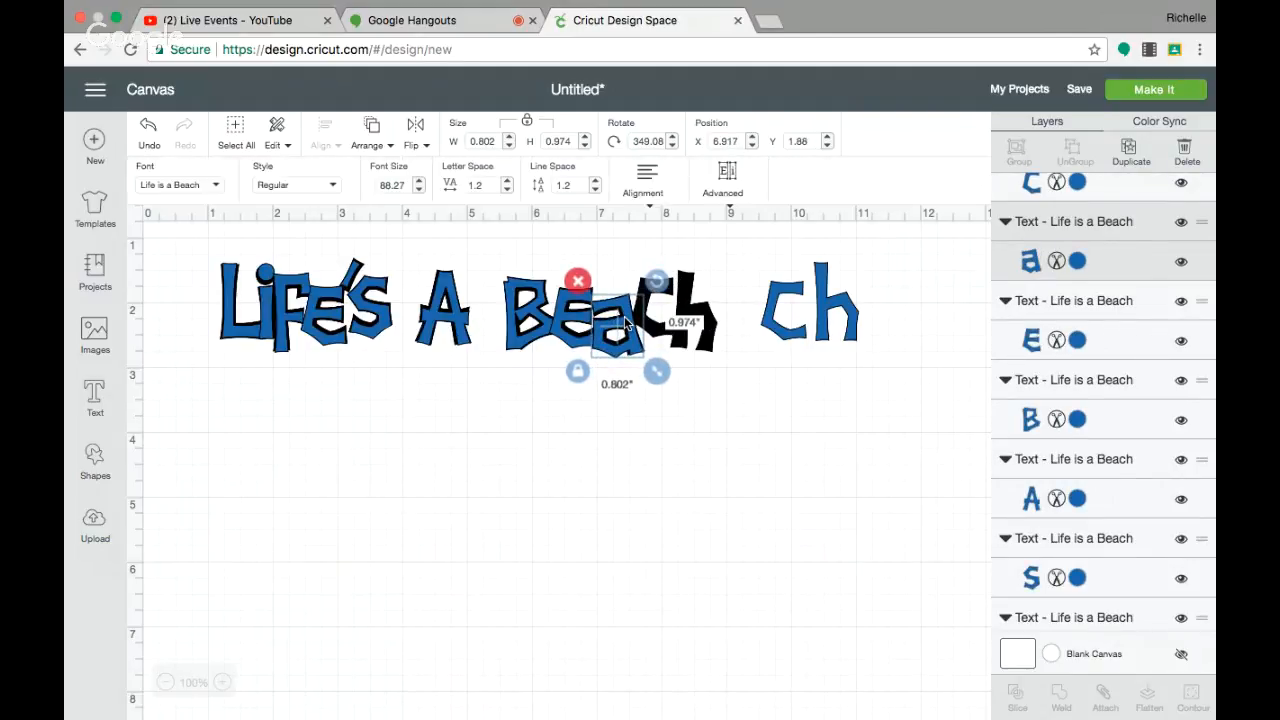
pyautogui.moveTo(785, 312); pyautogui.dragTo(641, 315)
pyautogui.moveTo(691, 264); pyautogui.dragTo(687, 262)
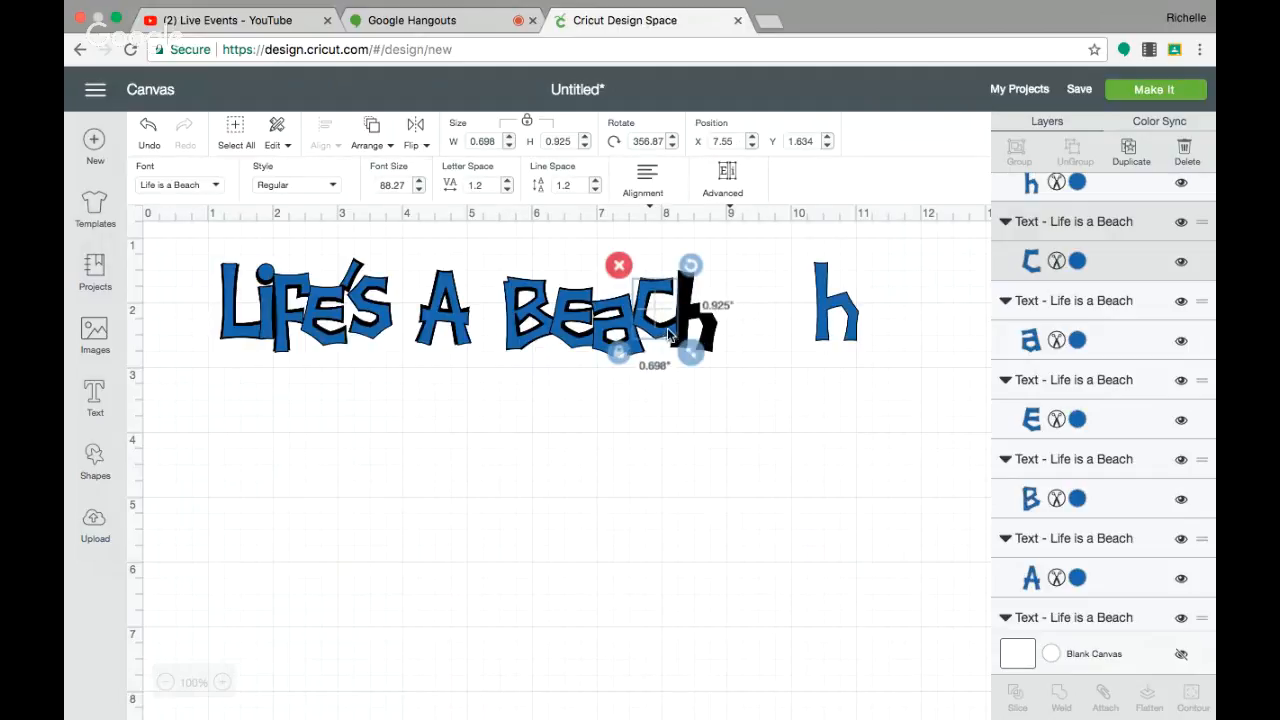
# Step: Nudge the blue "c" up to about Y 1.606 and fit the blue "h" over its black counterpart, rotated to about 6.9°
pyautogui.moveTo(667, 327); pyautogui.dragTo(667, 325)
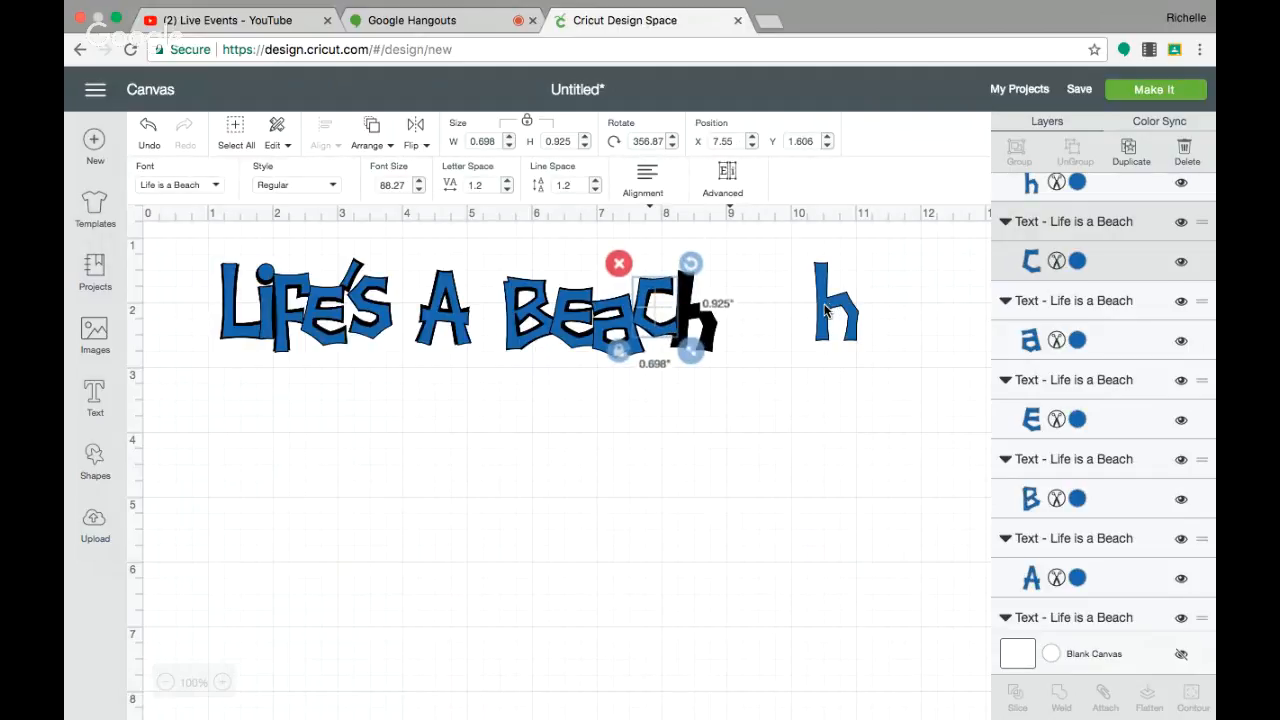
pyautogui.moveTo(825, 311); pyautogui.dragTo(685, 314)
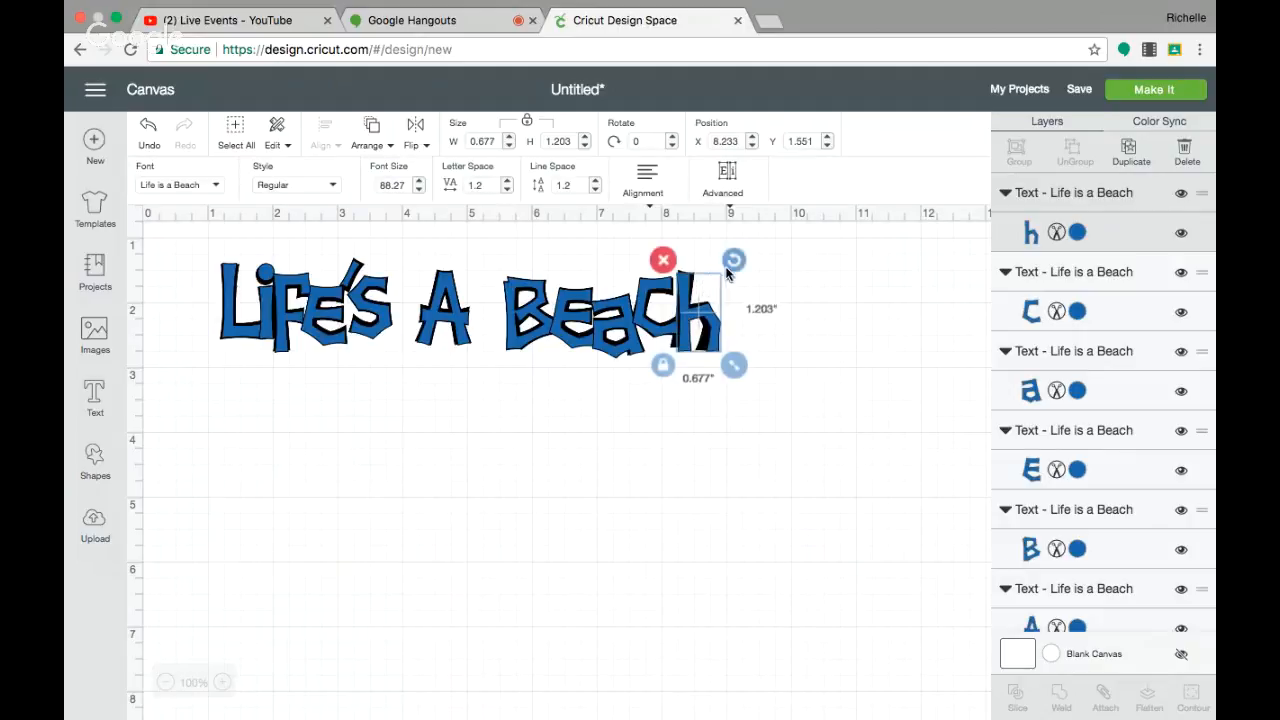
pyautogui.moveTo(727, 274); pyautogui.dragTo(737, 266)
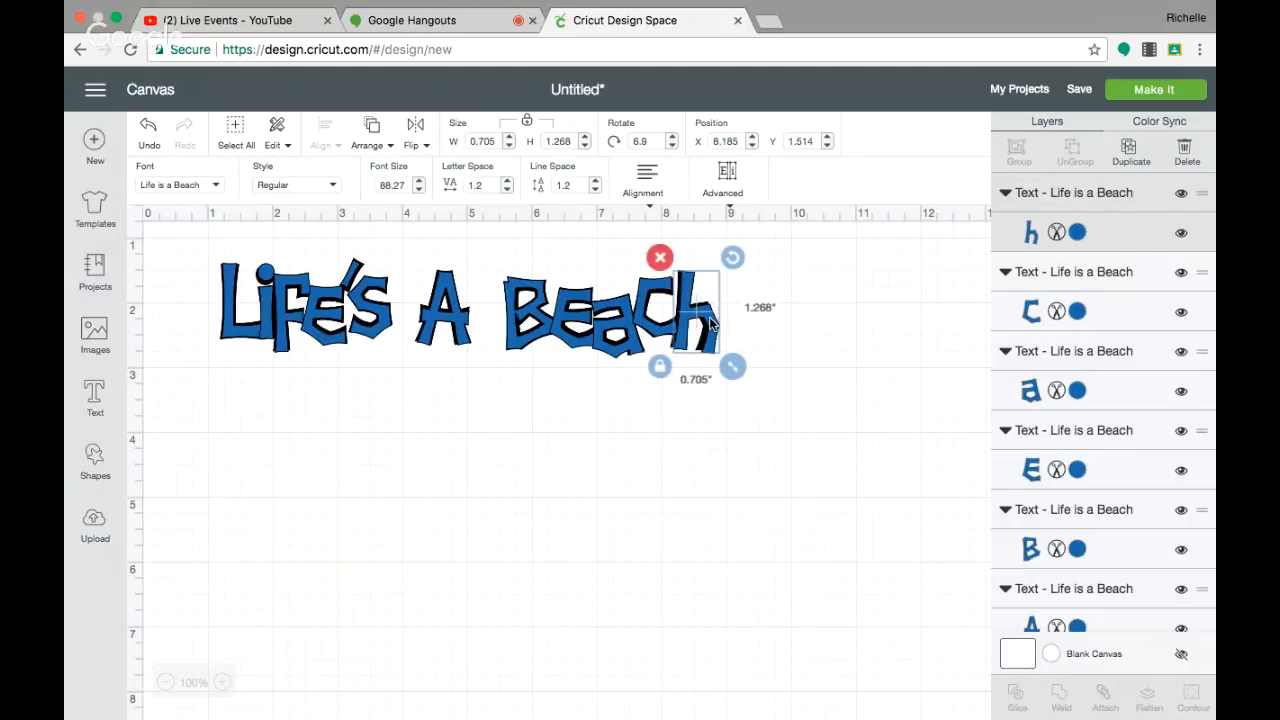
pyautogui.moveTo(708, 323); pyautogui.dragTo(707, 322)
pyautogui.click(656, 462)
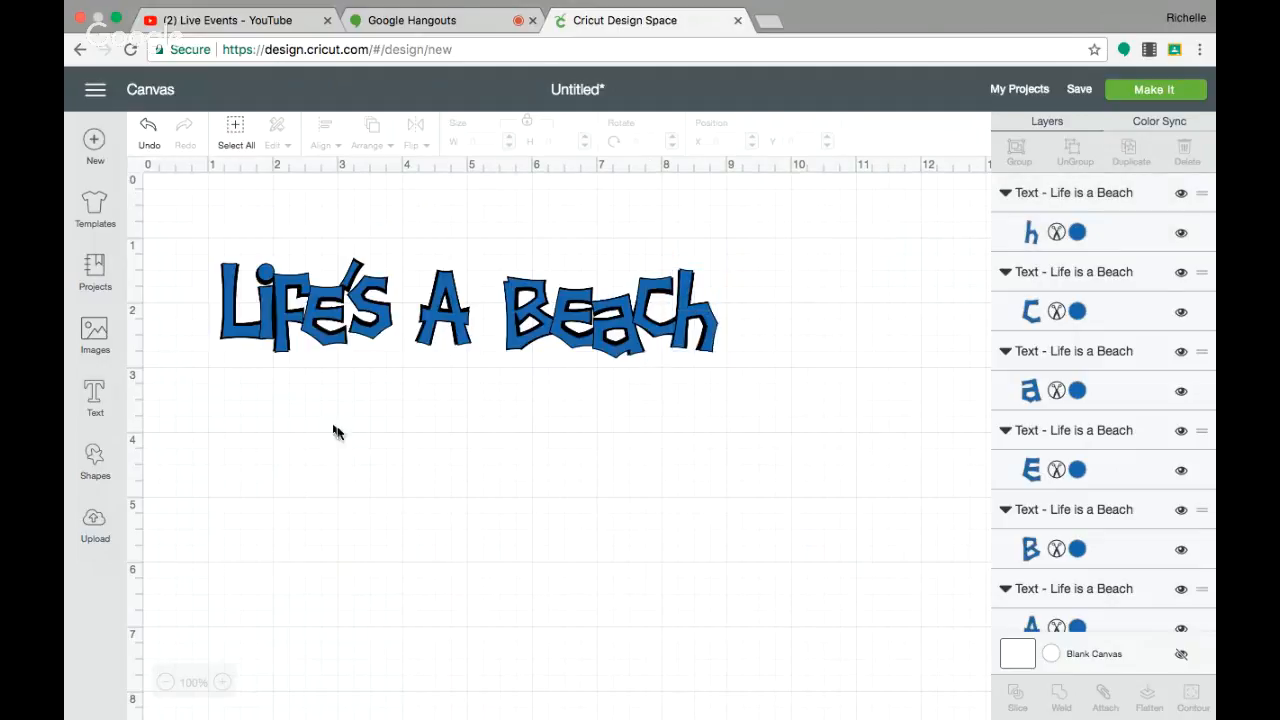
# Step: Group all the blue letters together with the welded black lettering
pyautogui.moveTo(203, 239); pyautogui.dragTo(820, 409)
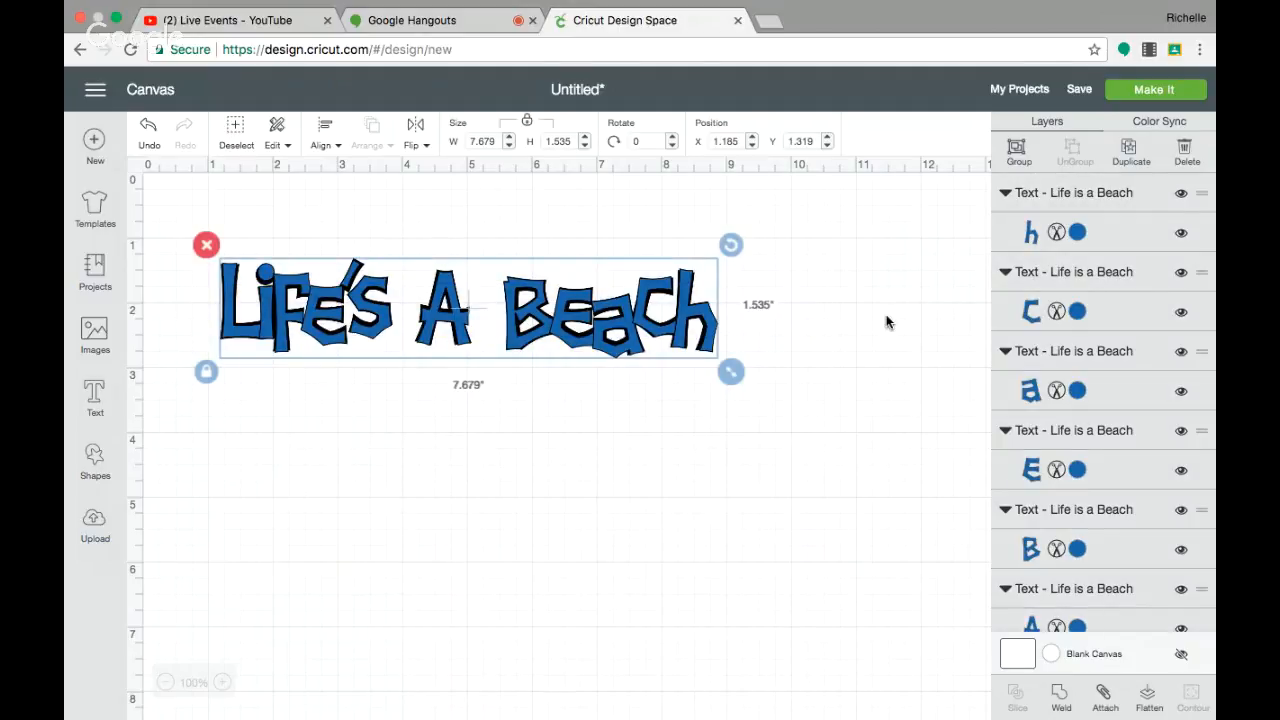
pyautogui.click(1018, 148)
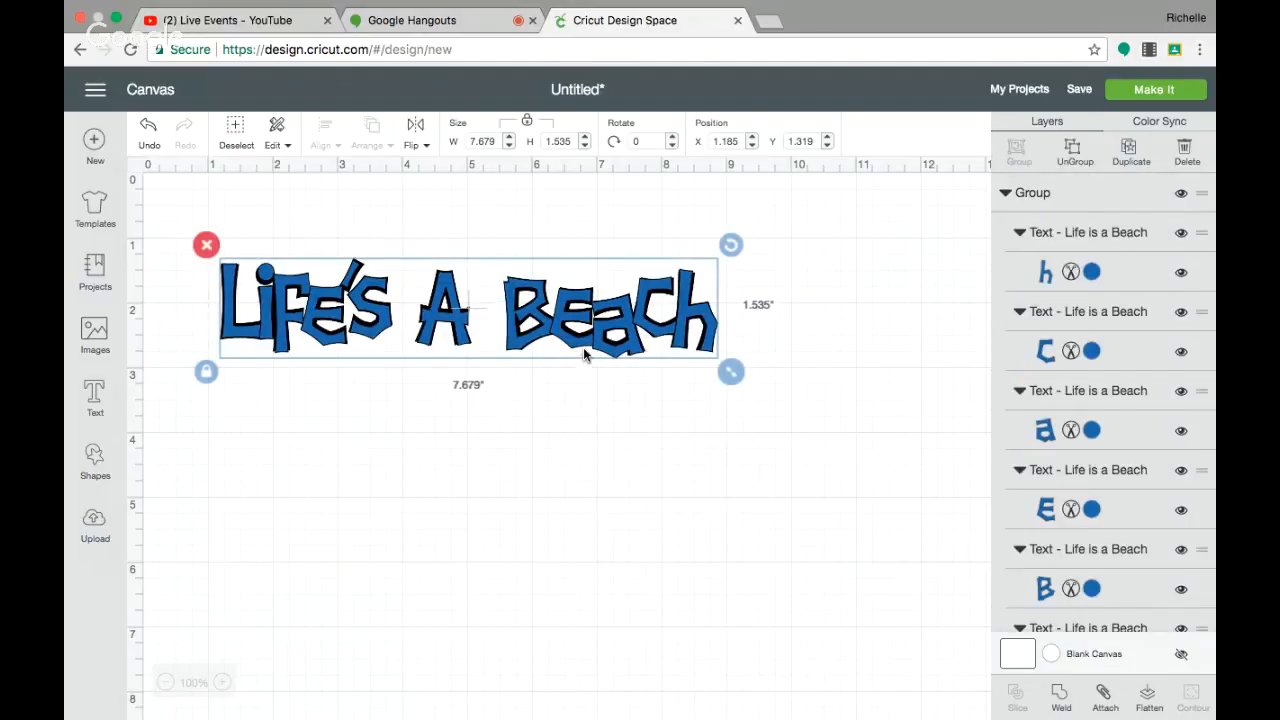
# Step: Preview the cutting mats and compare the layout of the black lettering mat with the blue letters mat
pyautogui.click(1158, 91)
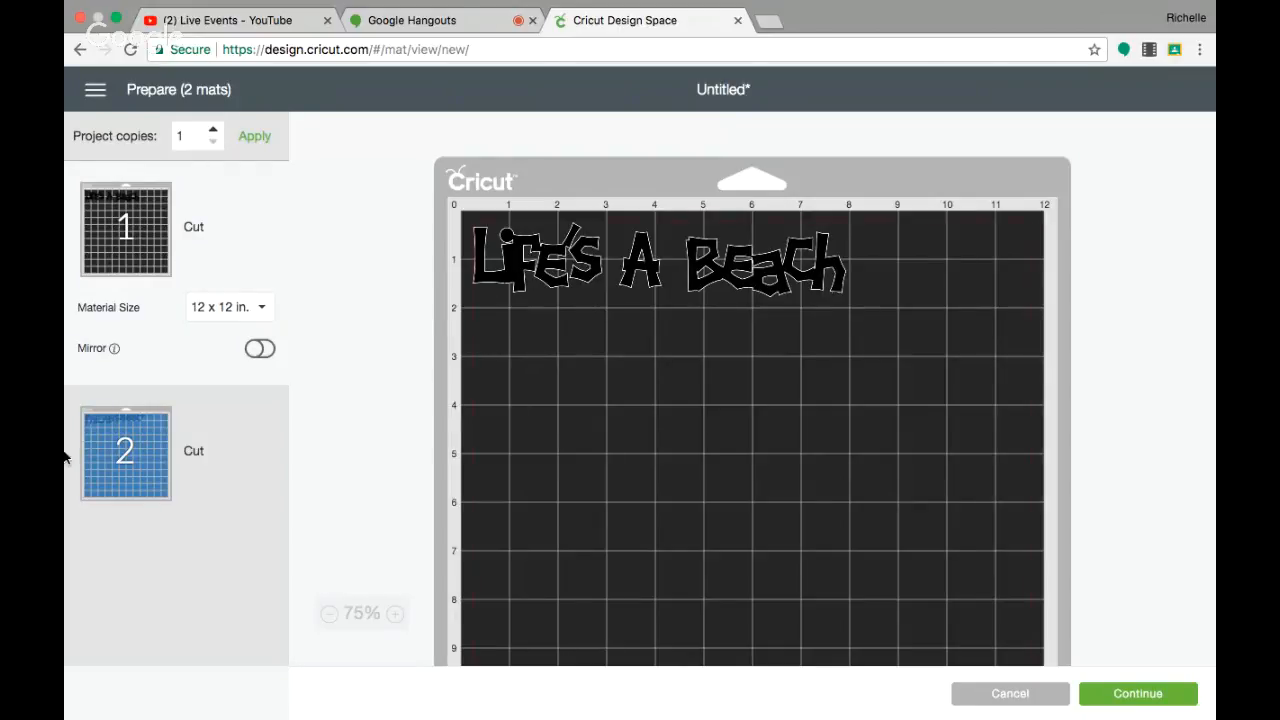
pyautogui.click(139, 480)
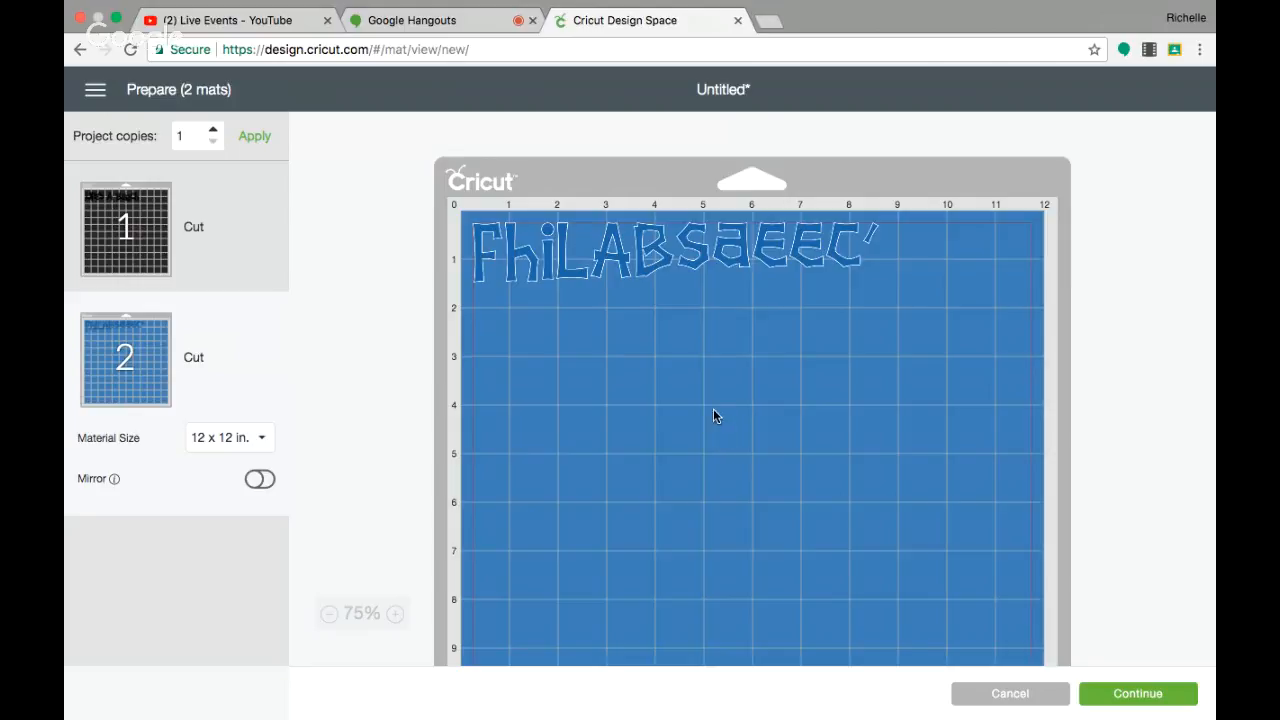
pyautogui.click(146, 218)
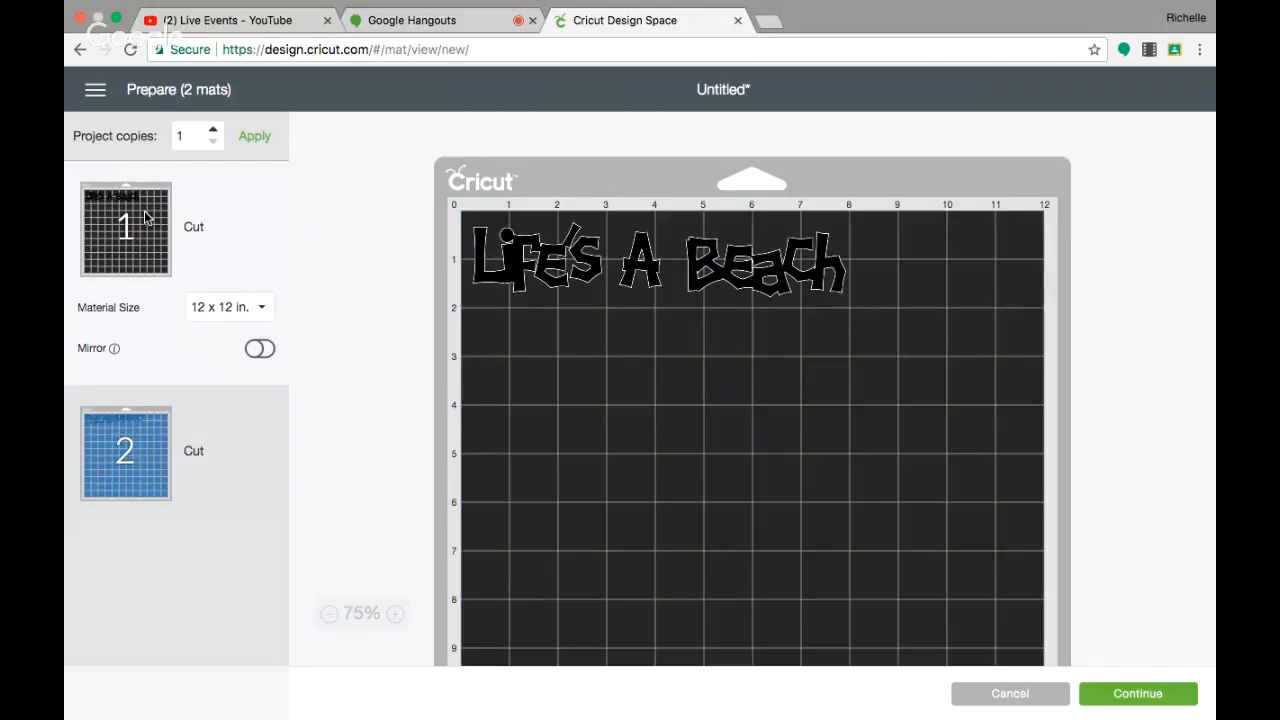
pyautogui.click(141, 462)
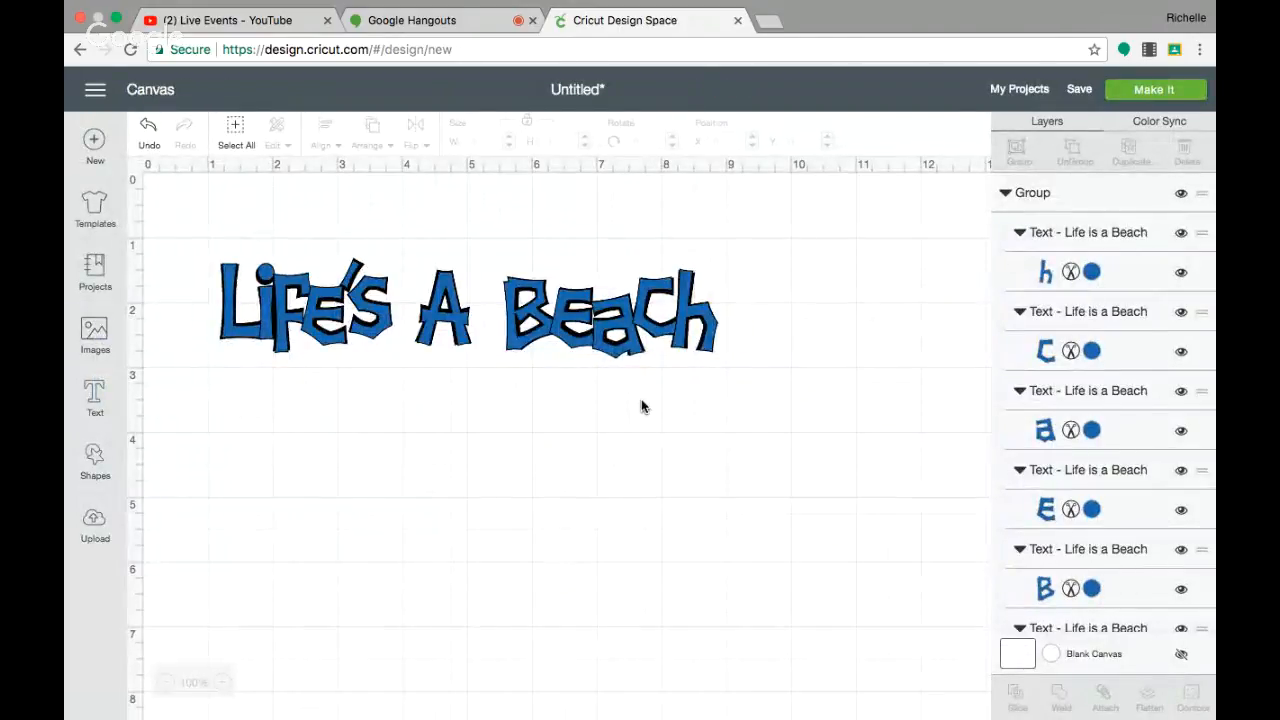
# Step: Move the grouped "Life's A Beach" lettering up the canvas to about X 1.672, Y 0.5
pyautogui.moveTo(614, 350); pyautogui.dragTo(645, 298)
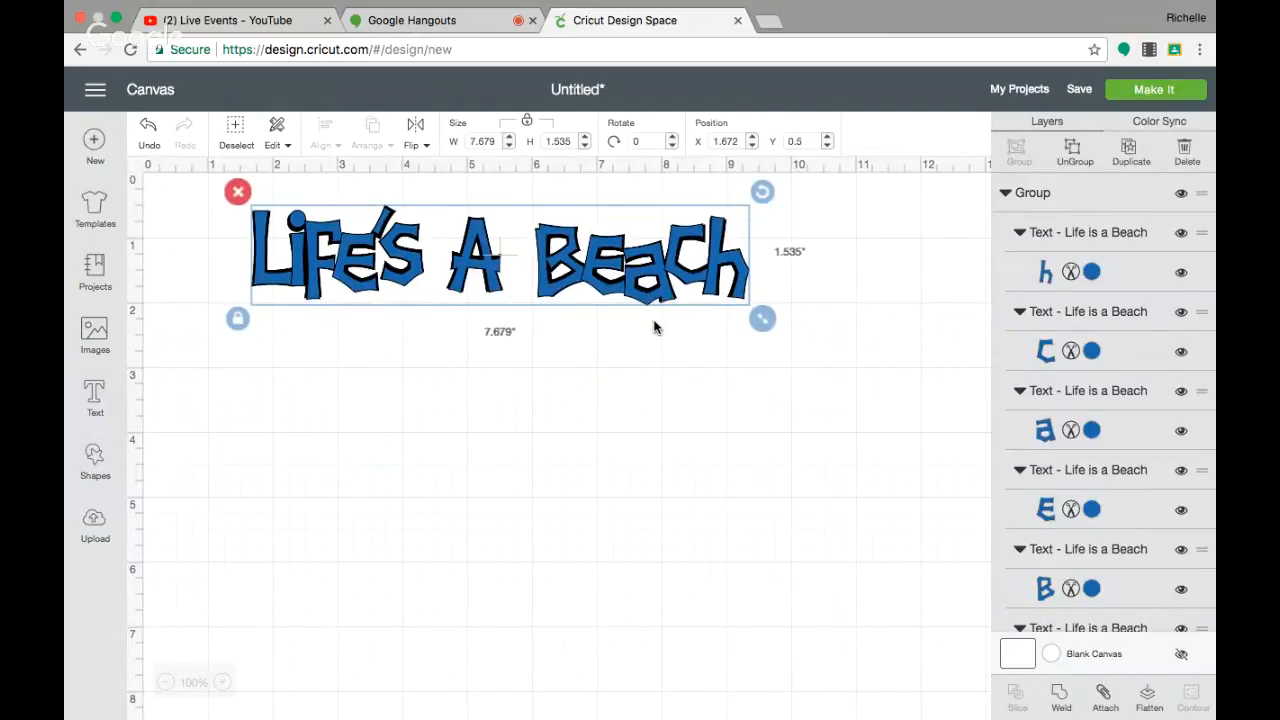